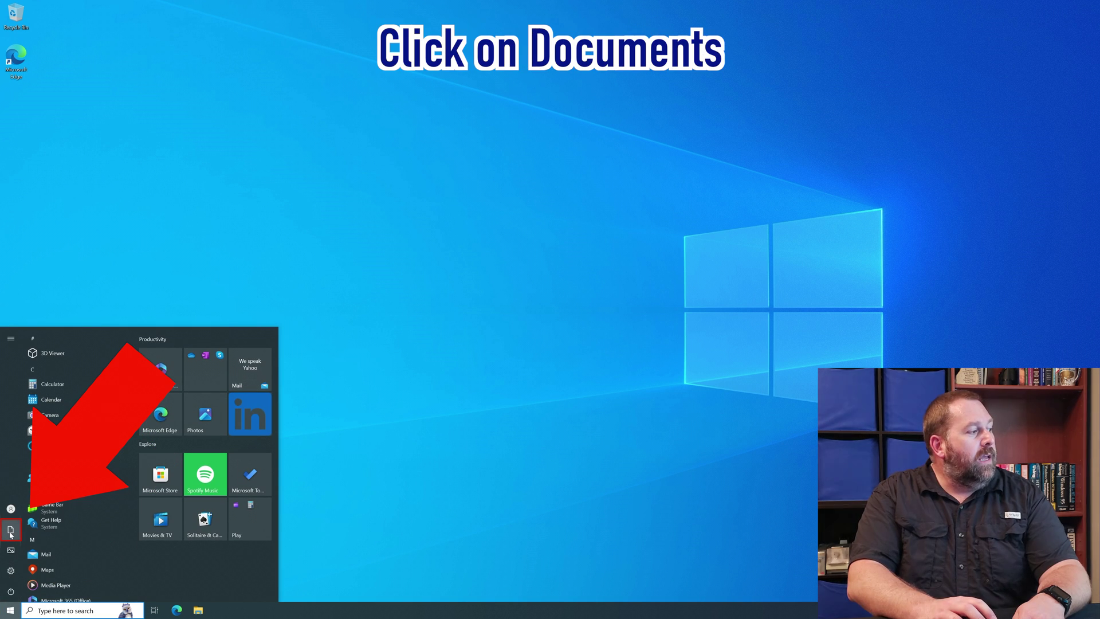
Browse in File Explorer to the System32 folder inside the Windows folder on Local Disk (C:)
mouse_move(10, 534)
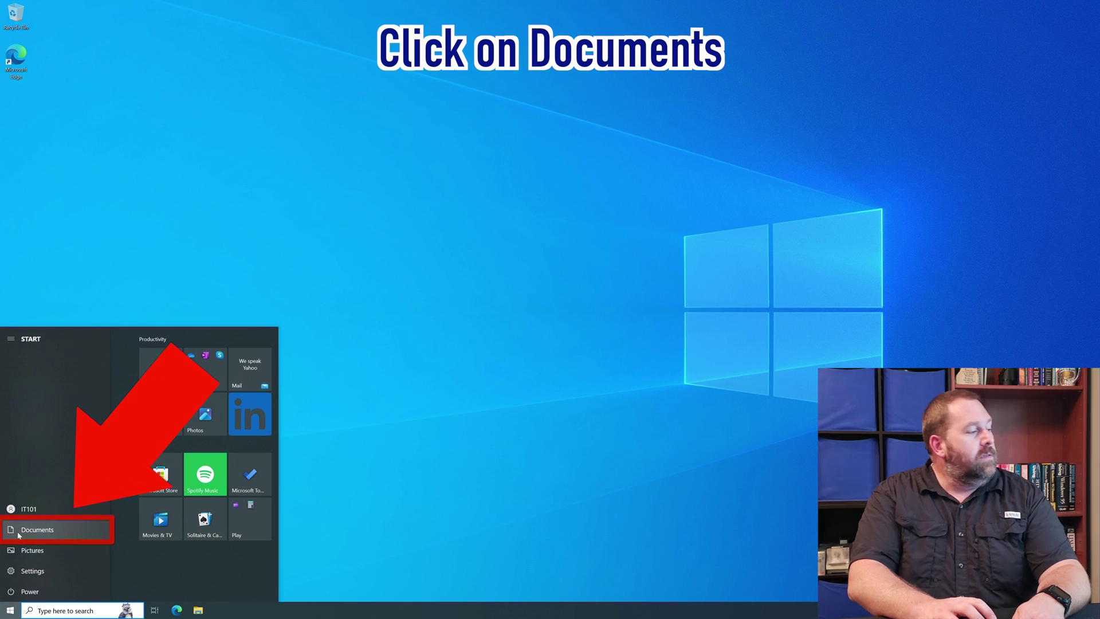
click(19, 533)
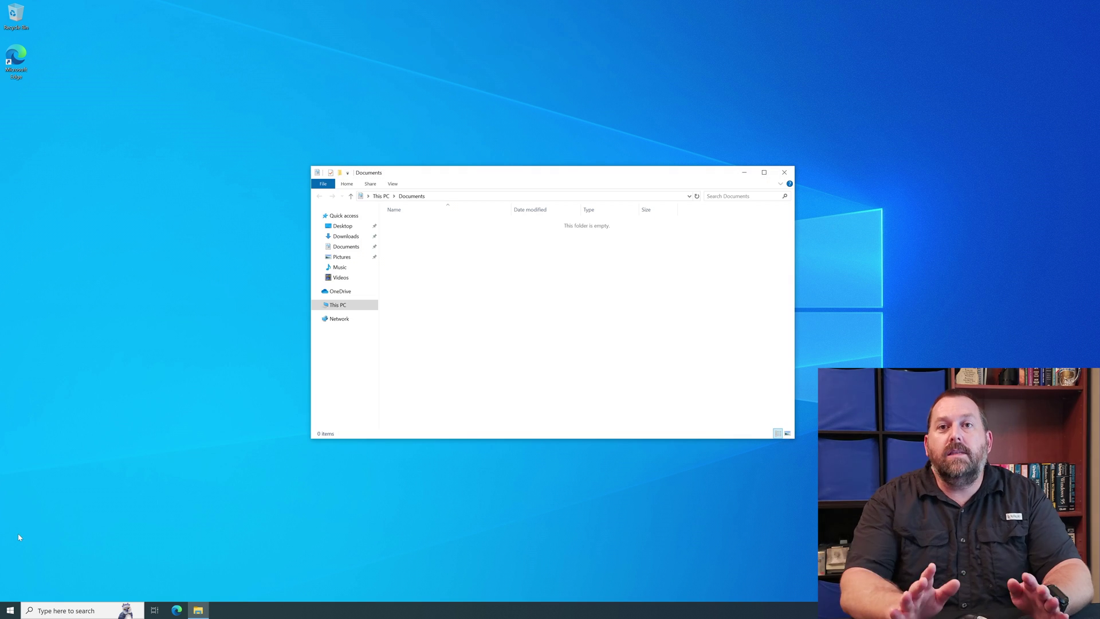
click(340, 305)
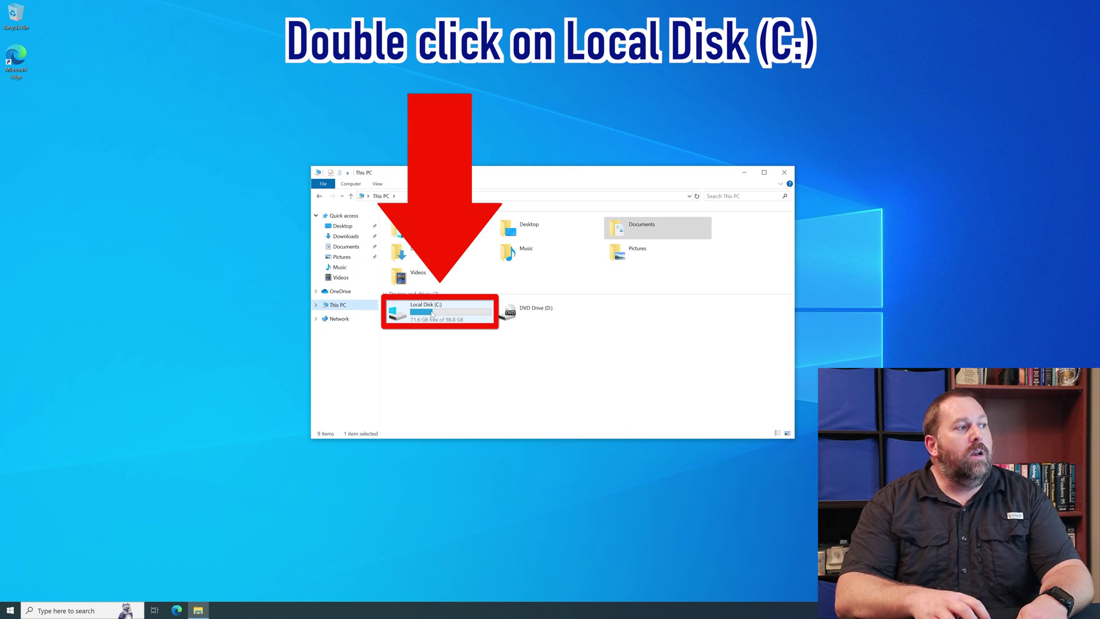
double_click(432, 313)
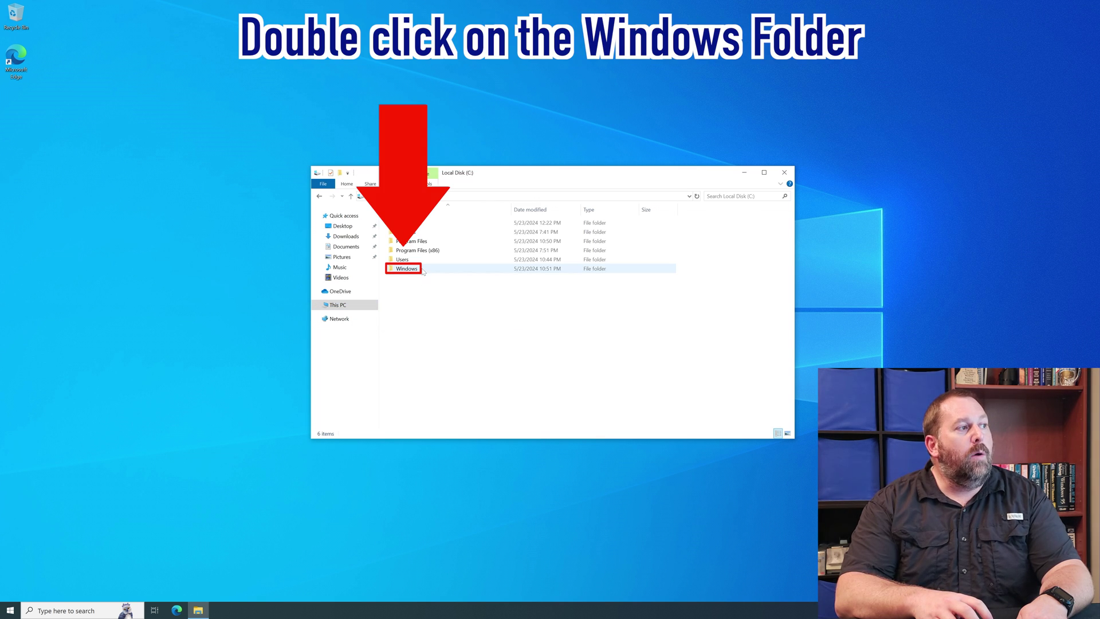
double_click(406, 268)
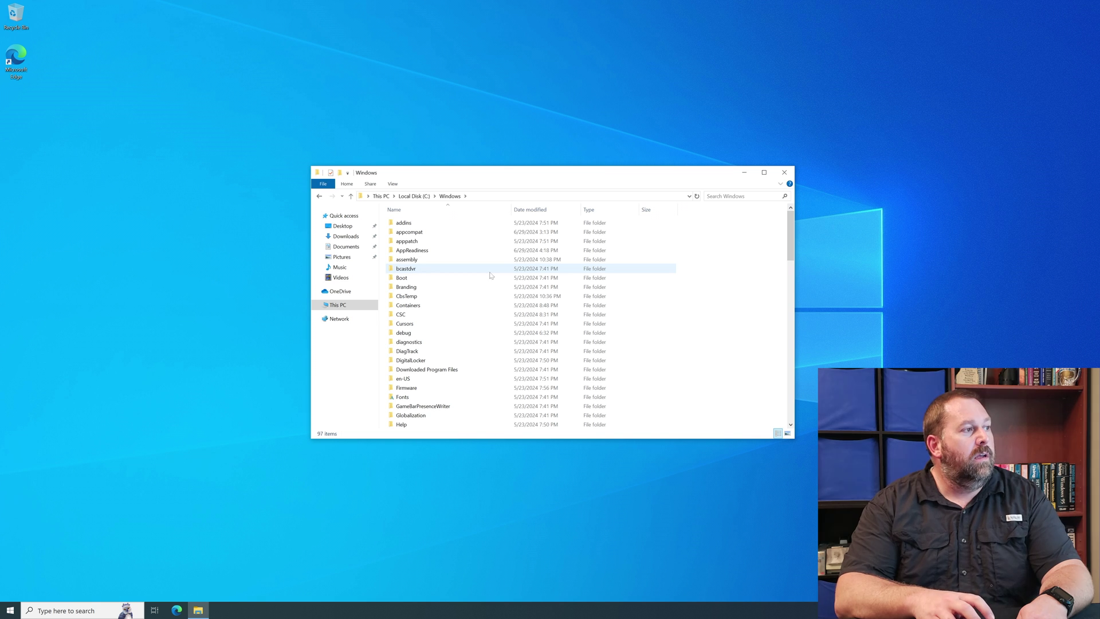
drag(791, 235, 798, 362)
click(424, 364)
double_click(424, 365)
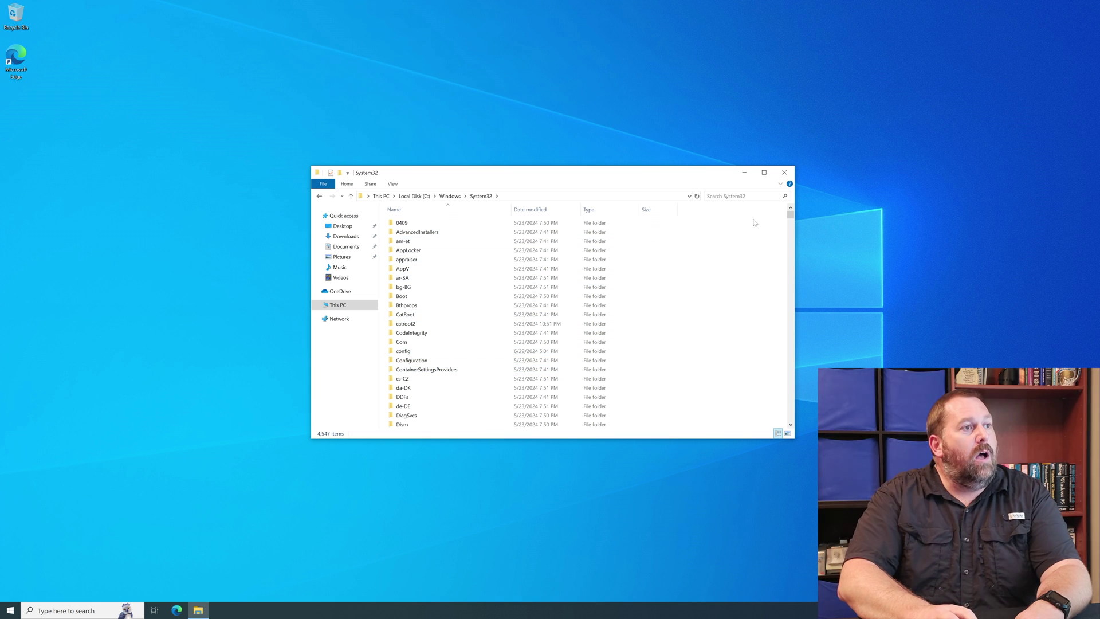
Duplicate IntegratedServicesRegionPolicySet.json within the System32 folder, granting administrator permission for the copy
drag(789, 215, 790, 288)
scroll(462, 309, up, 1)
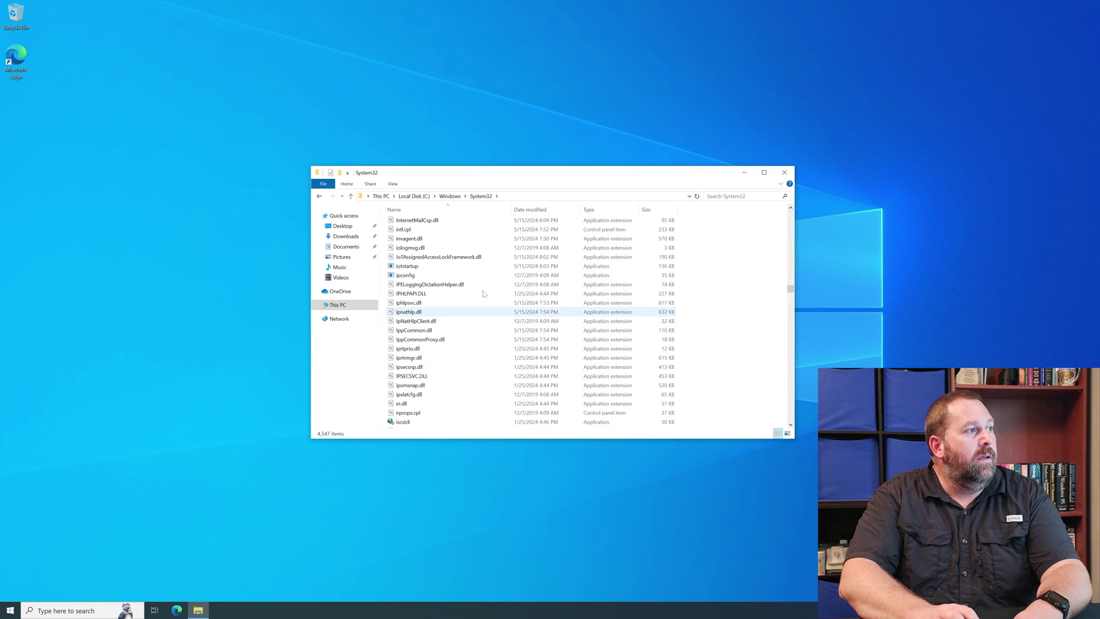
scroll(462, 276, up, 2)
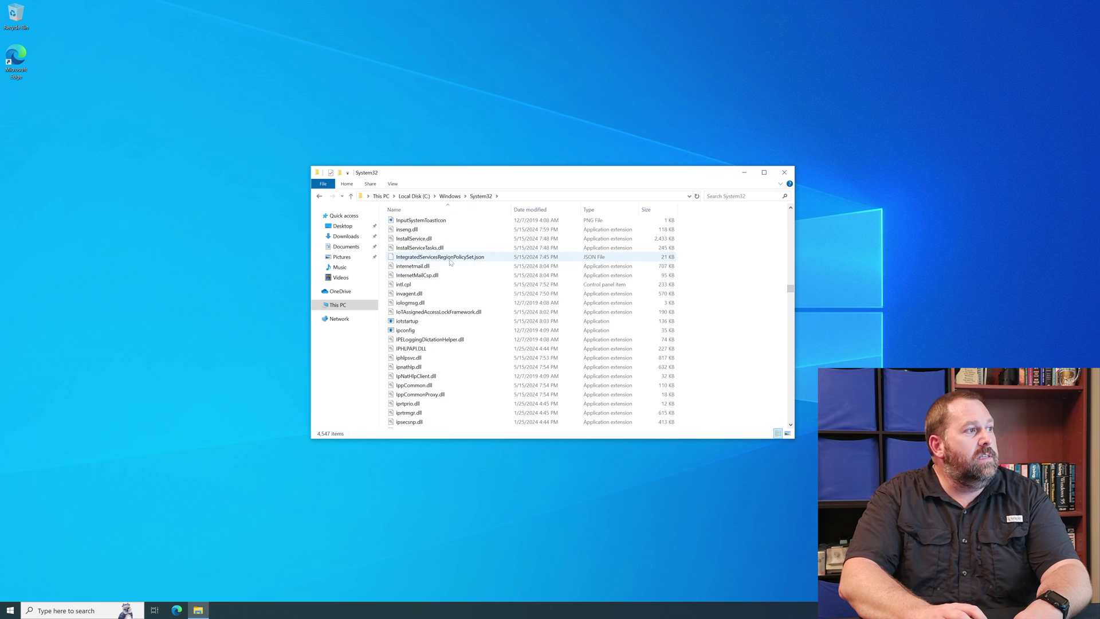
click(450, 257)
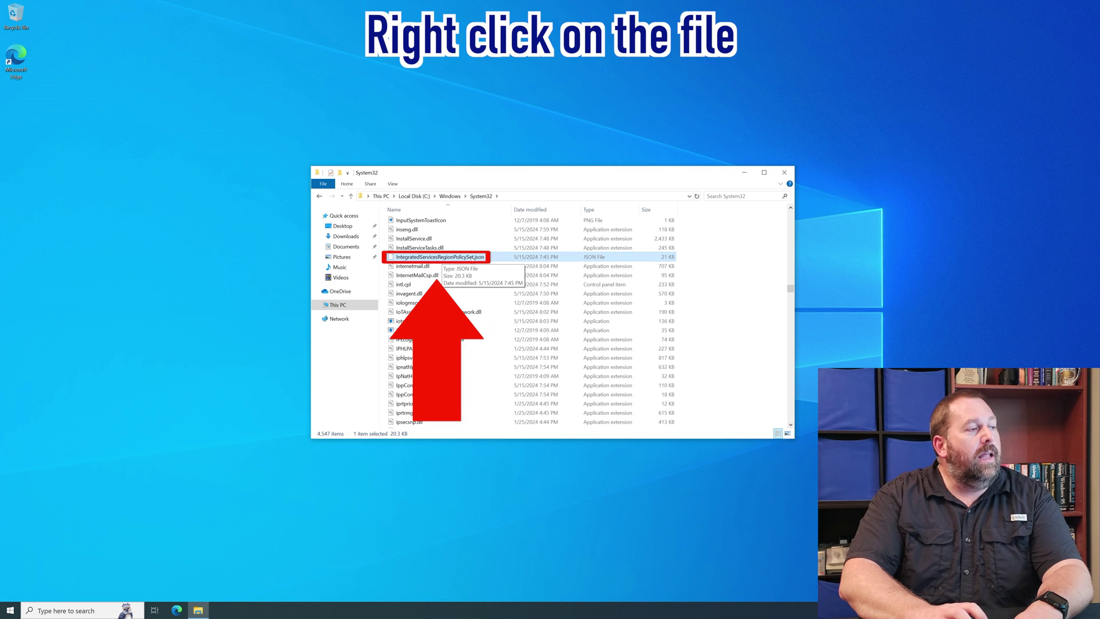
right_click(472, 260)
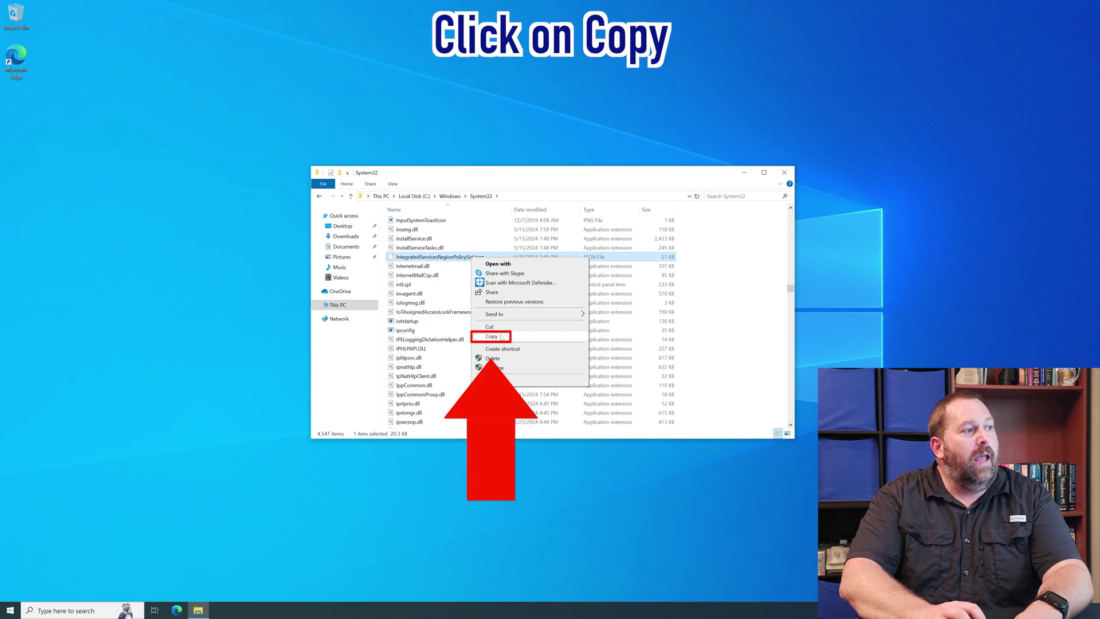
click(491, 336)
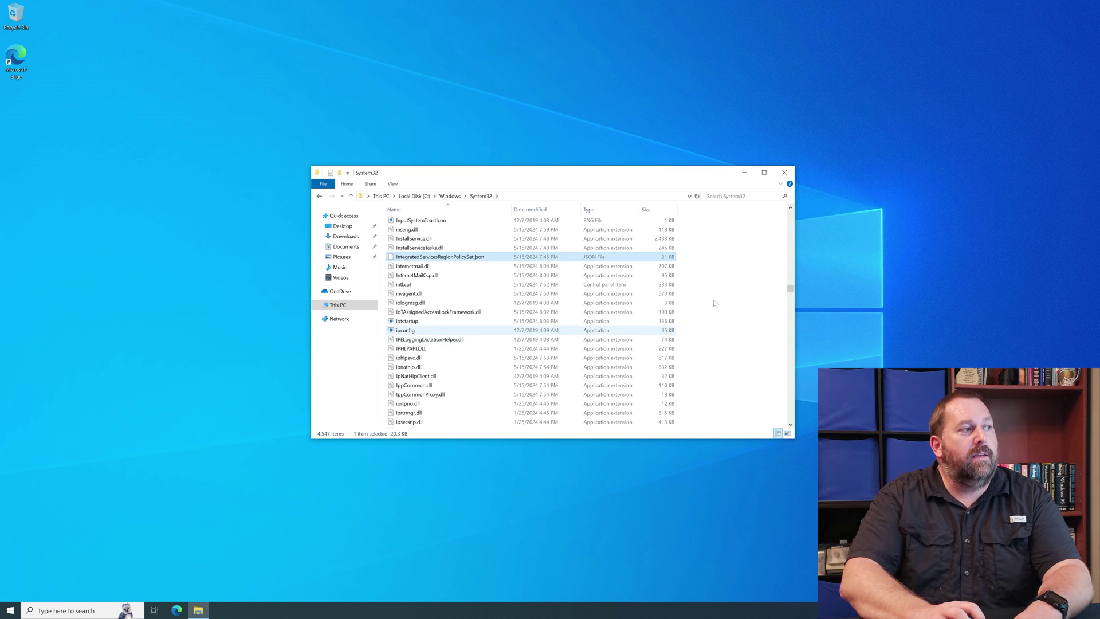
right_click(714, 268)
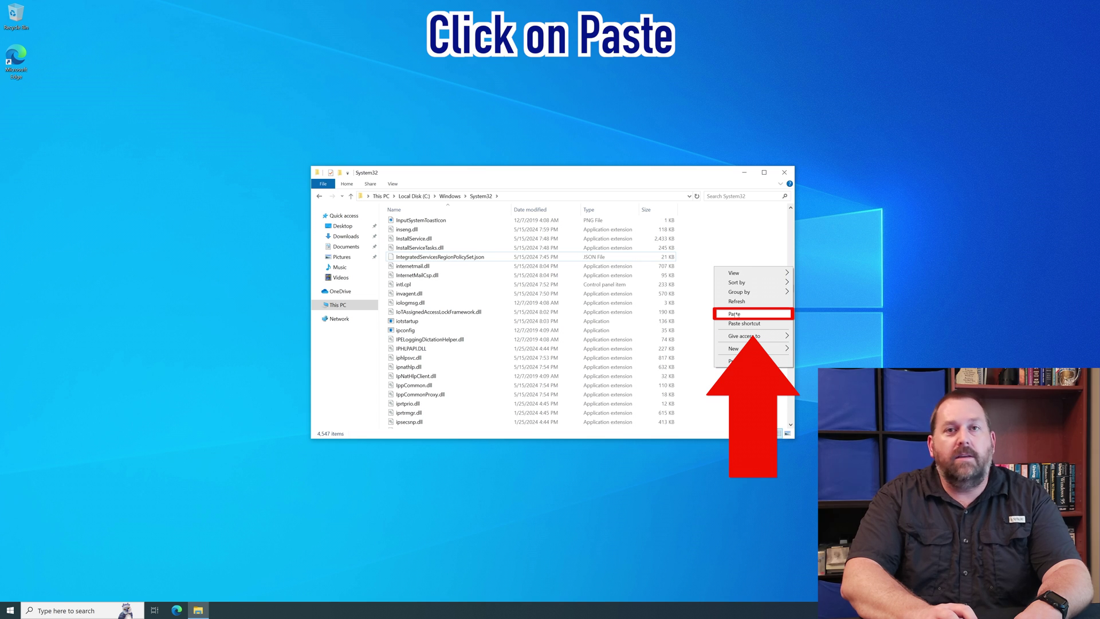
click(734, 314)
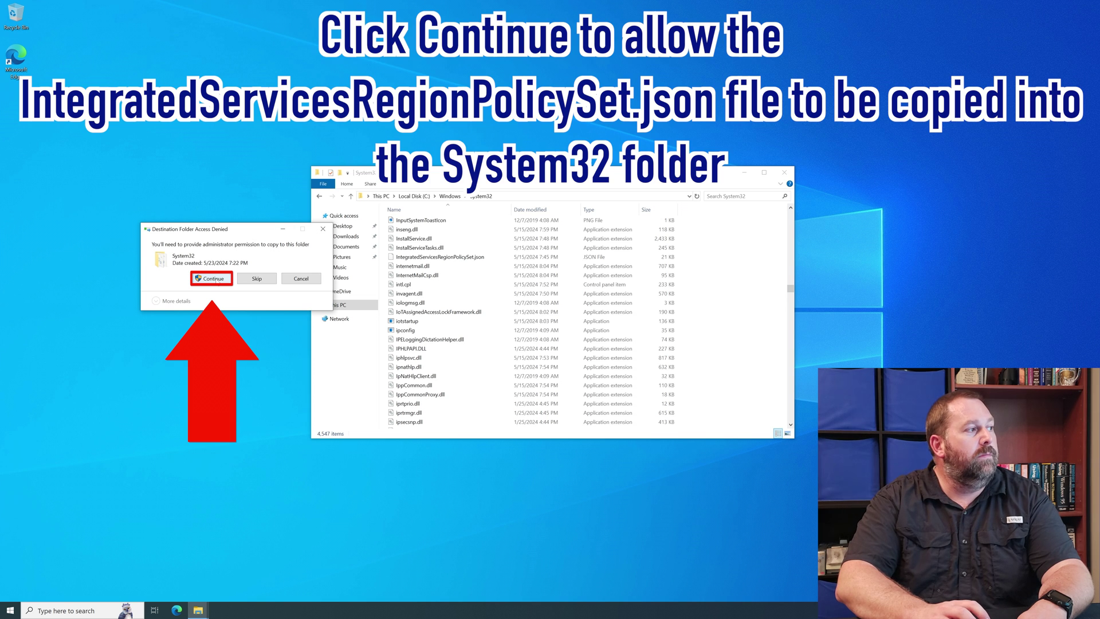
click(216, 280)
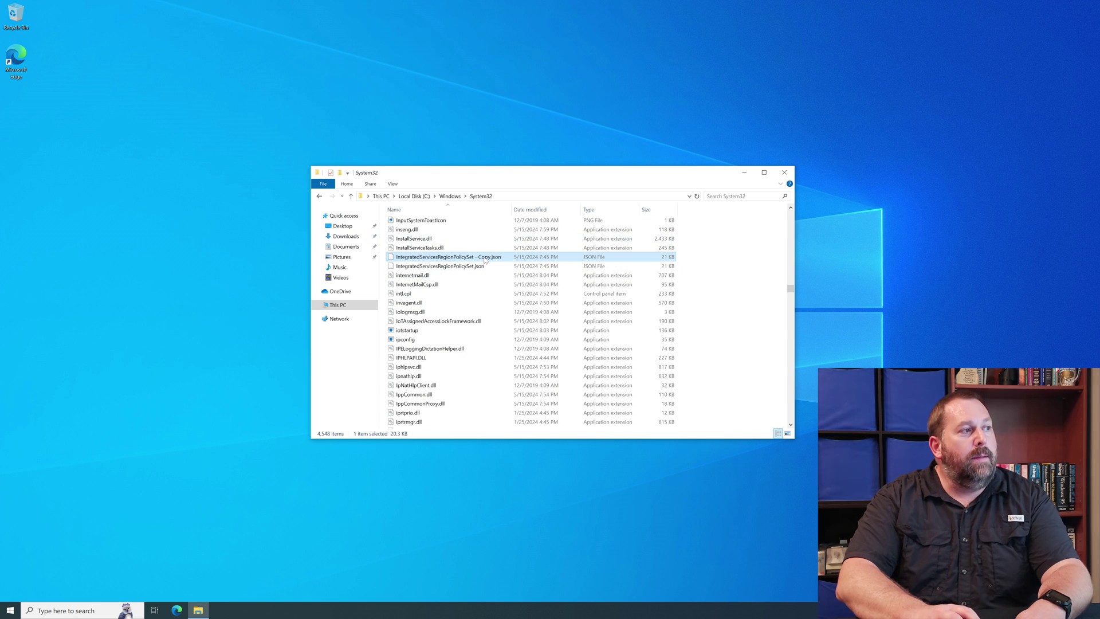
Rename the duplicated file as IntegratedServicesRegionPolicySet - Backup.json and allow the change with administrator permission
click(485, 259)
click(490, 257)
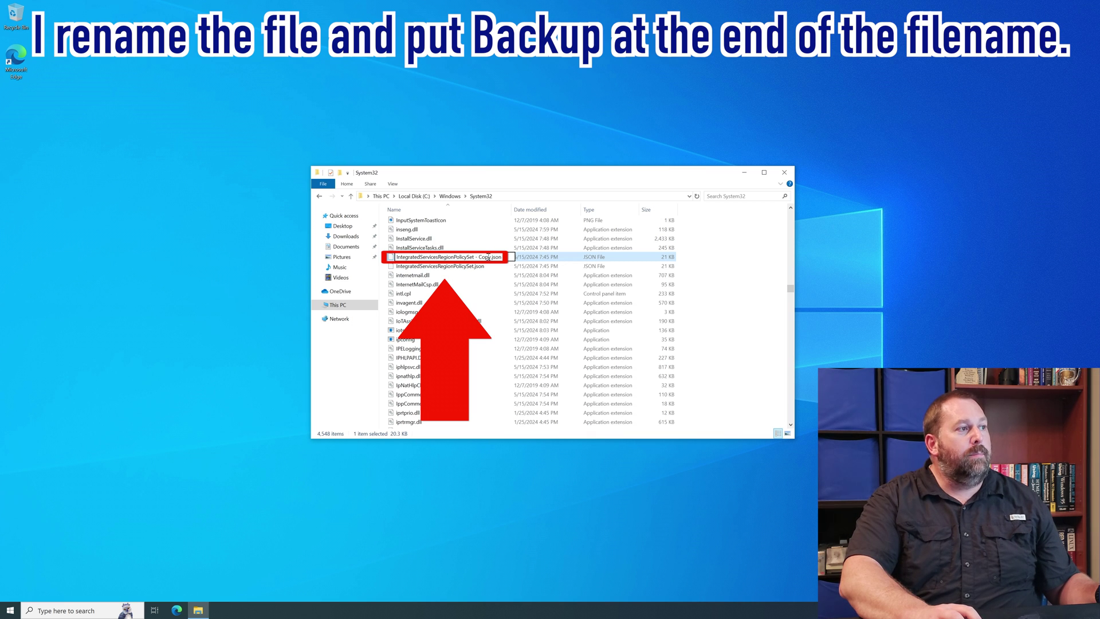
key(BackSpace)
key(BackSpace)
key(BackSpace)
key(BackSpace)
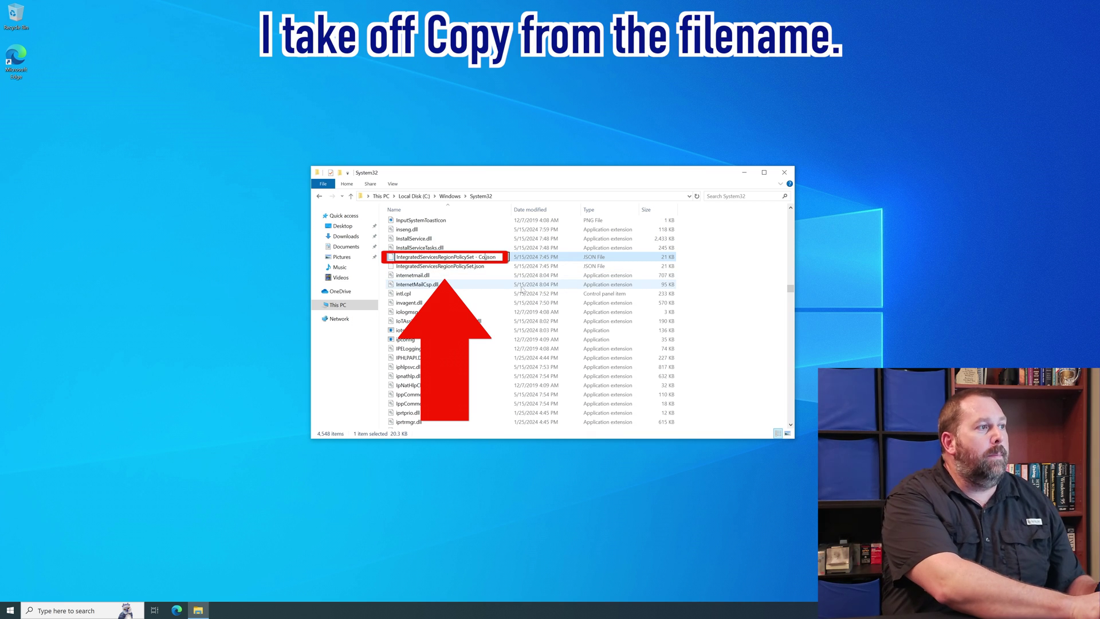
text(Backup)
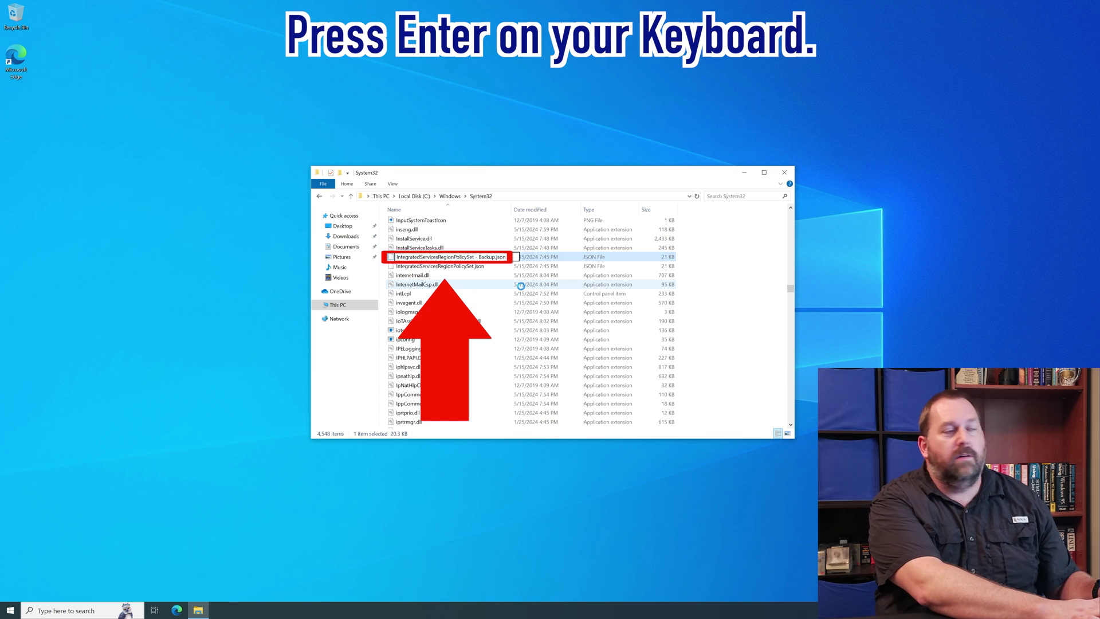
key(Return)
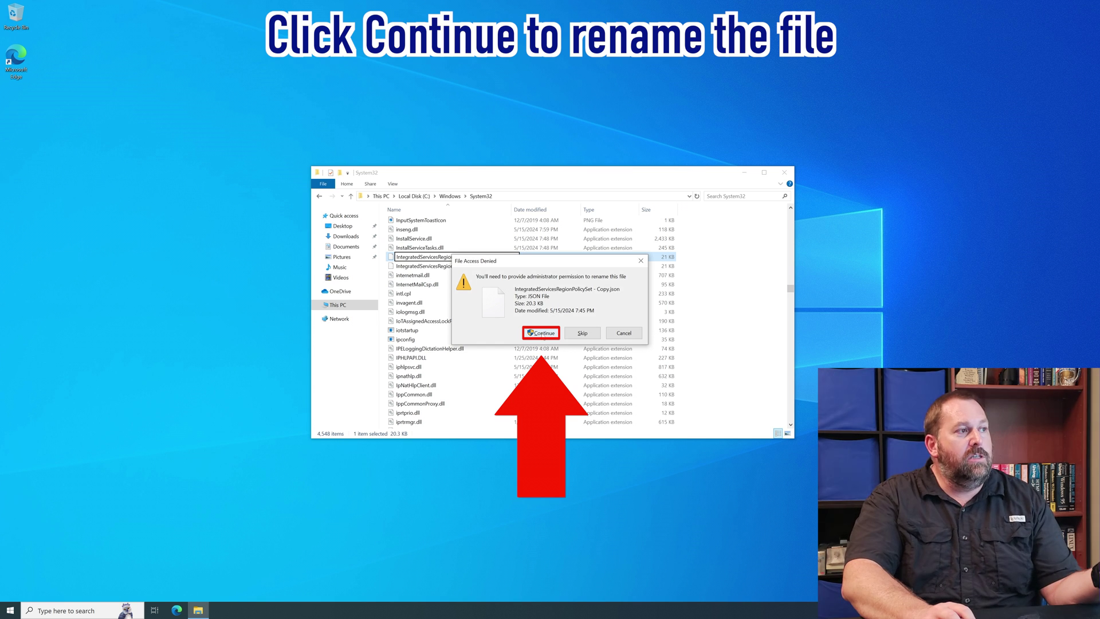
click(542, 334)
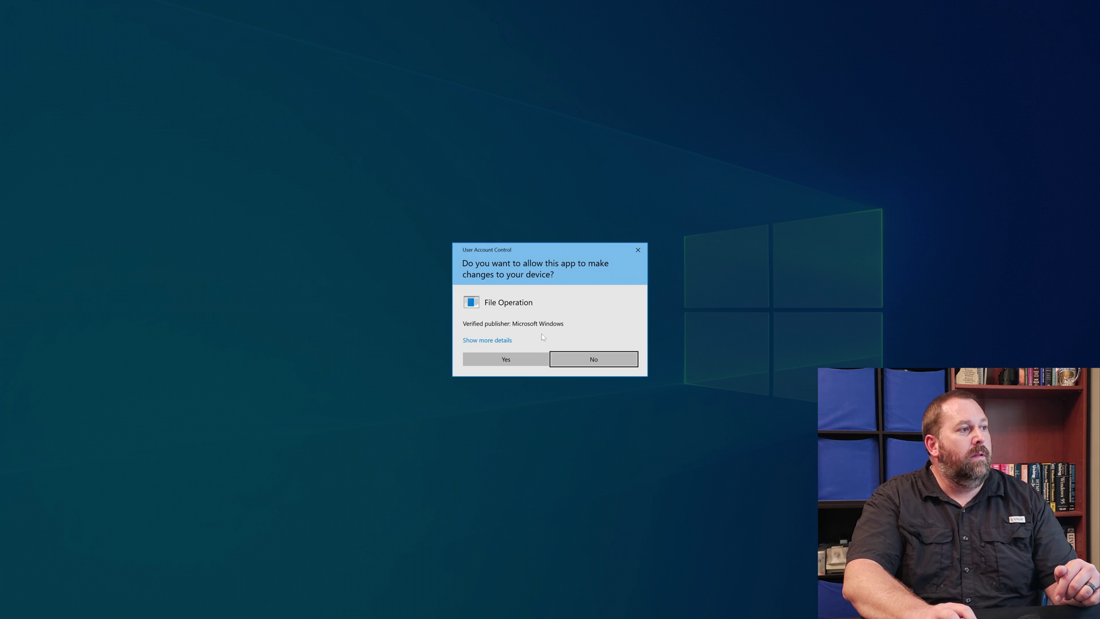
click(512, 362)
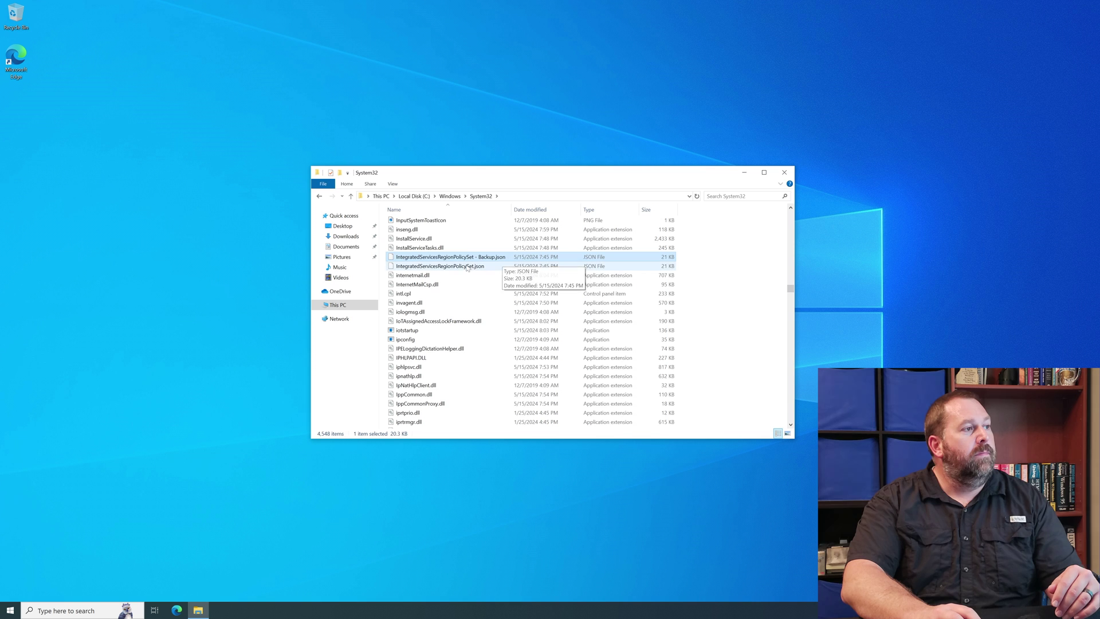
Open the properties of the original IntegratedServicesRegionPolicySet.json file
click(464, 268)
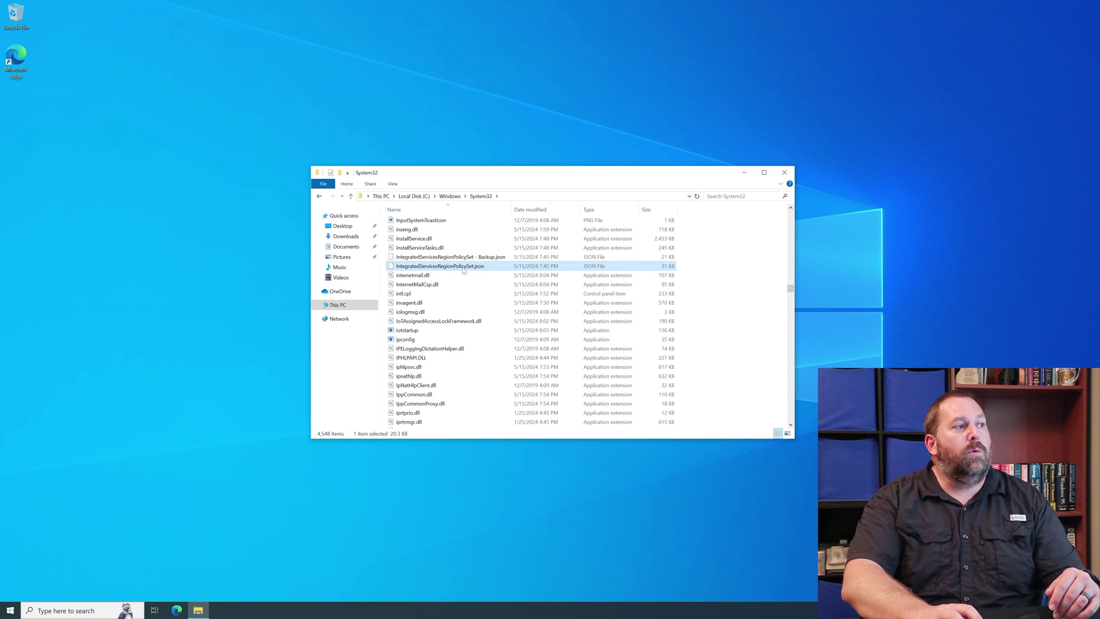
right_click(463, 268)
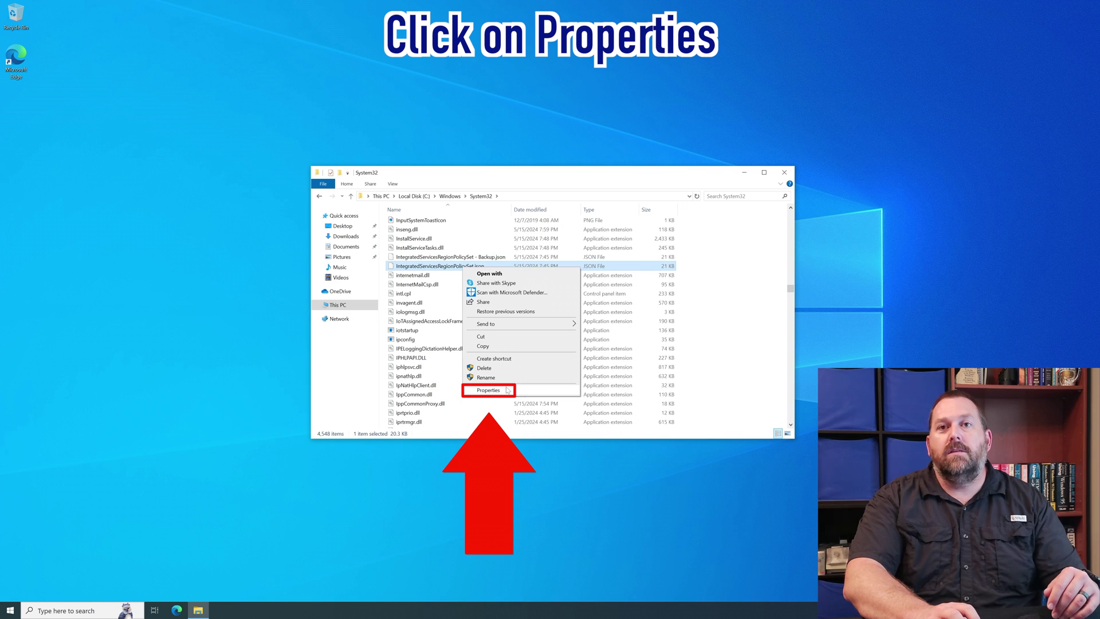
click(507, 390)
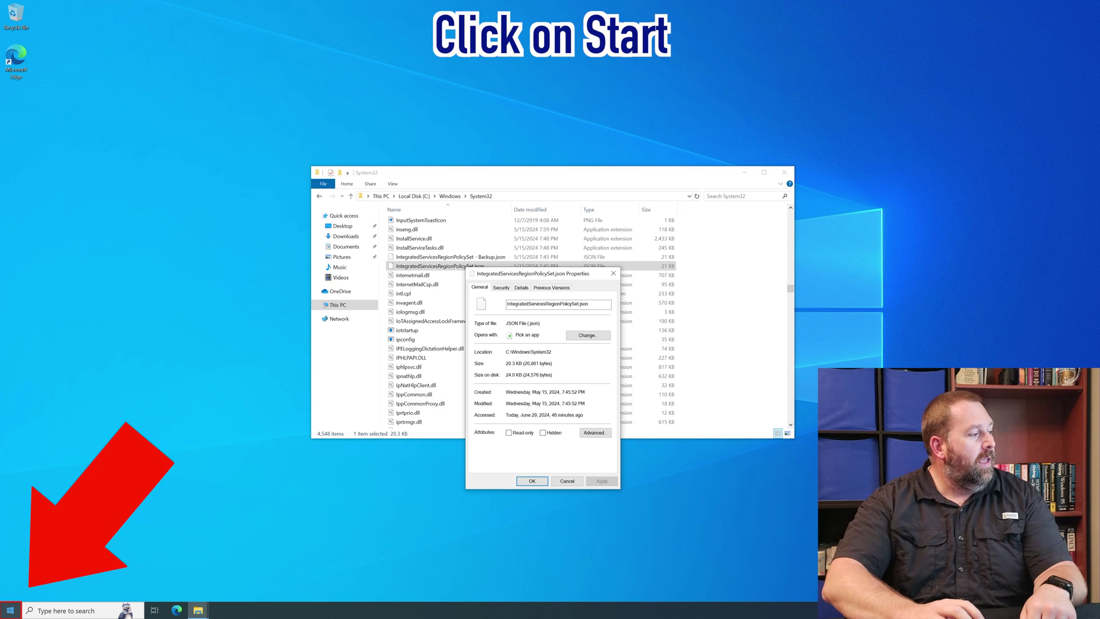
Check the uninstall option of Microsoft Edge among the installed apps in Windows Settings, and minimize Settings
click(10, 611)
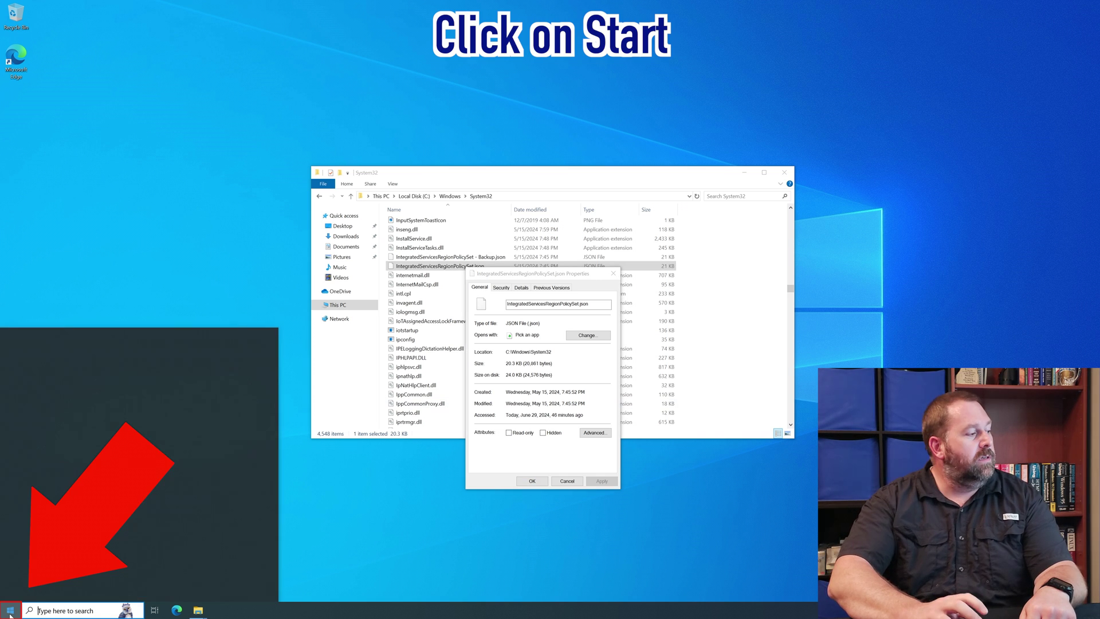
mouse_move(11, 573)
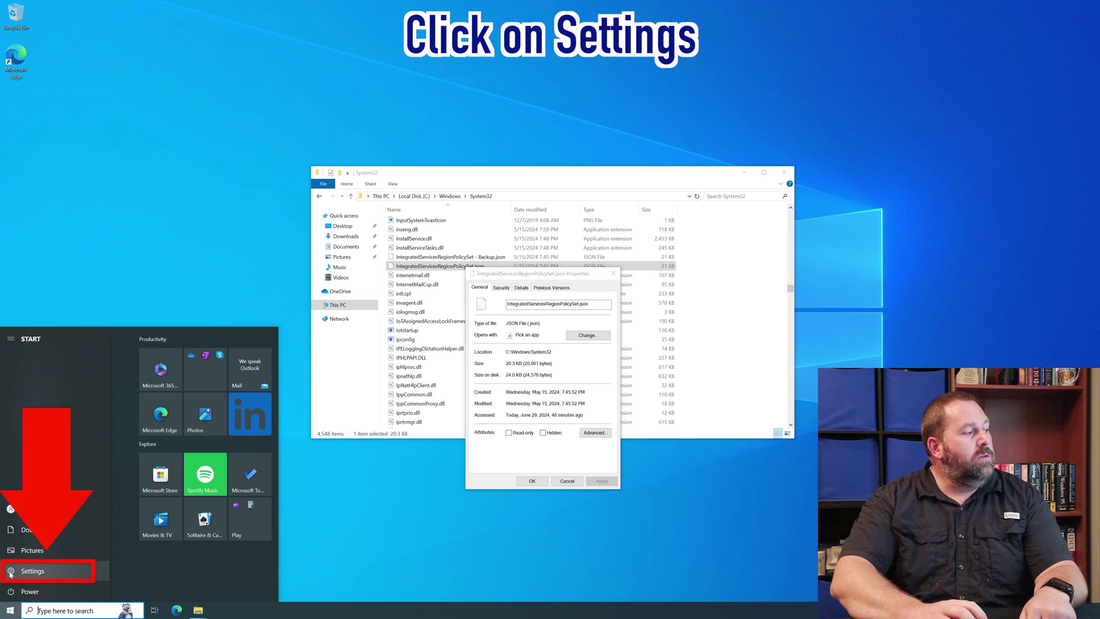
click(10, 571)
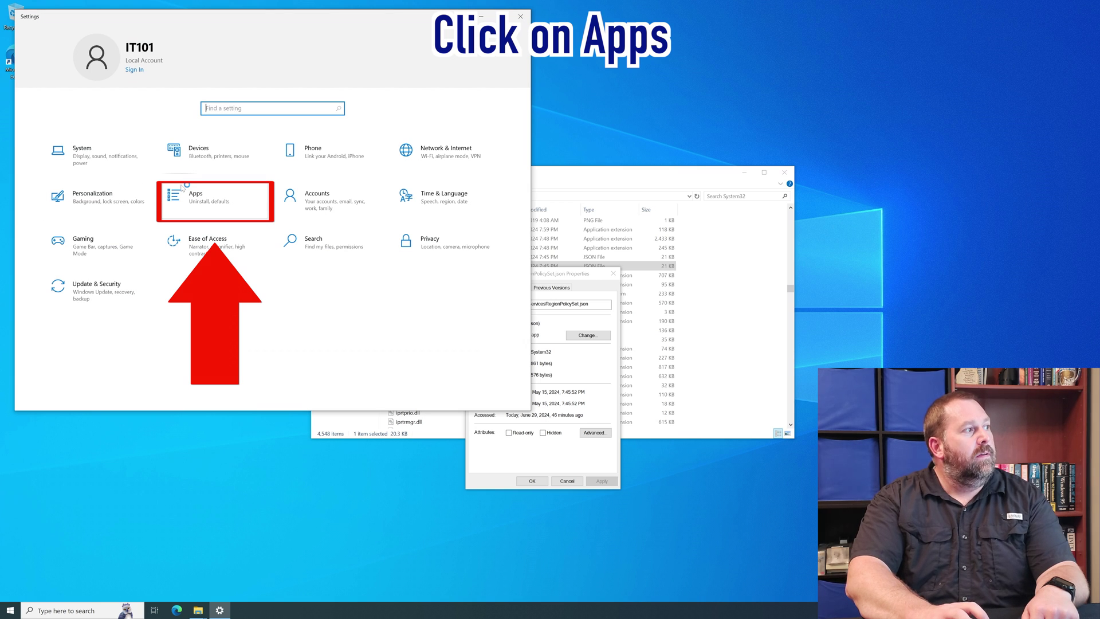
click(182, 187)
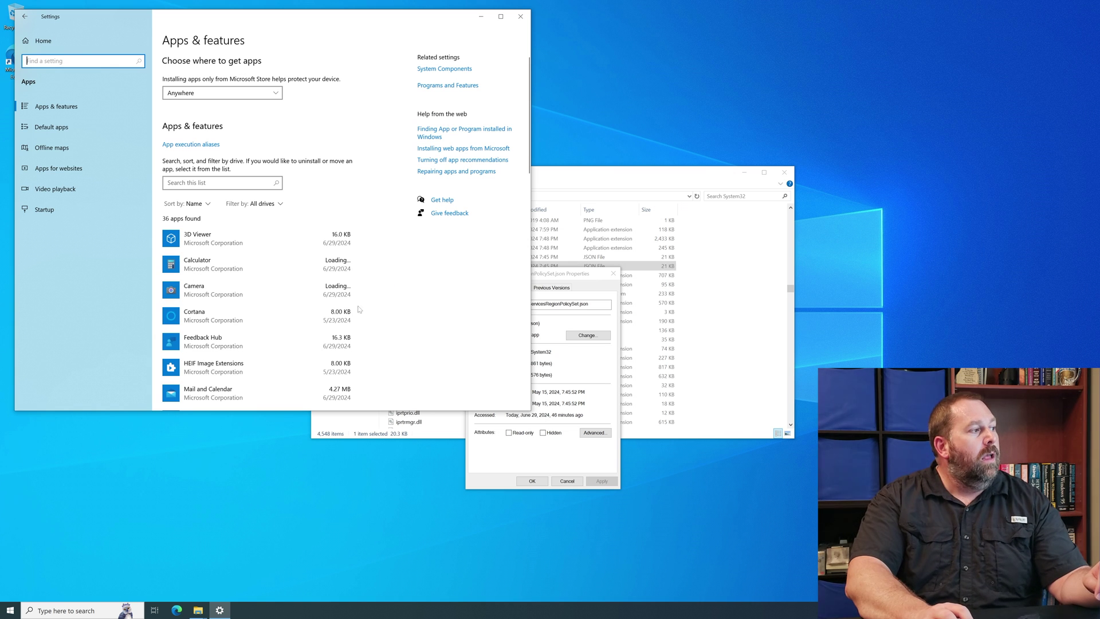
scroll(350, 307, down, 2)
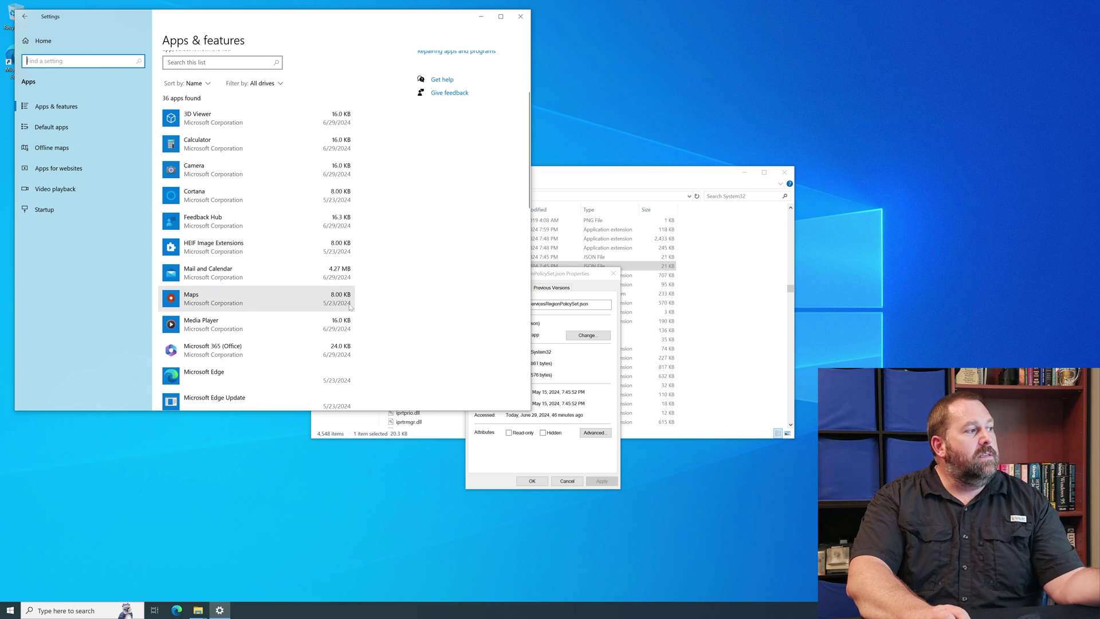
click(232, 376)
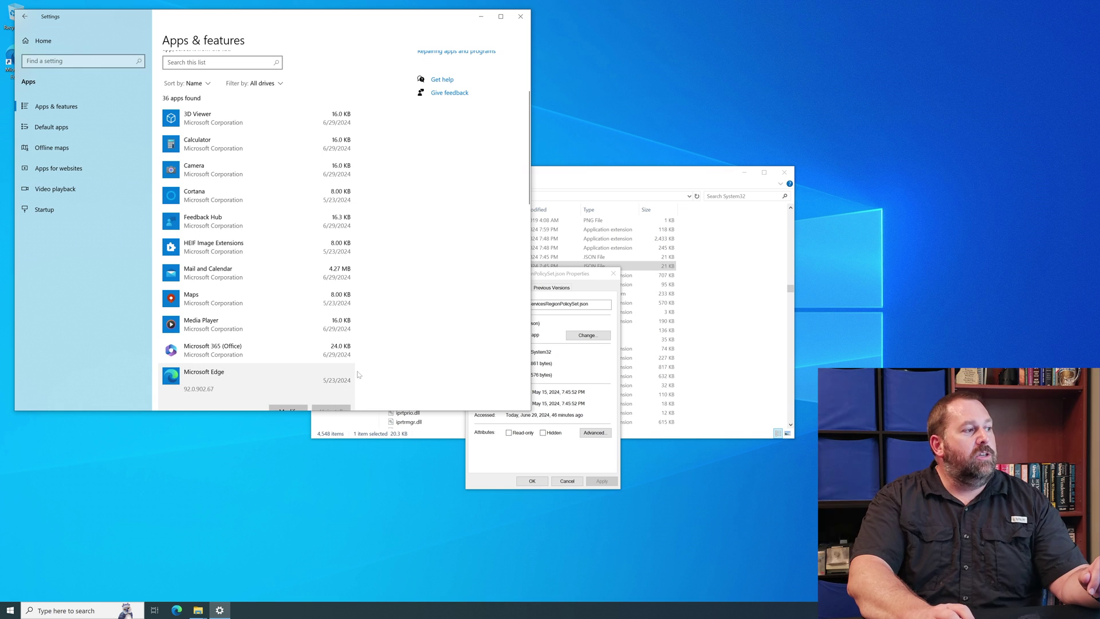
scroll(236, 376, down, 2)
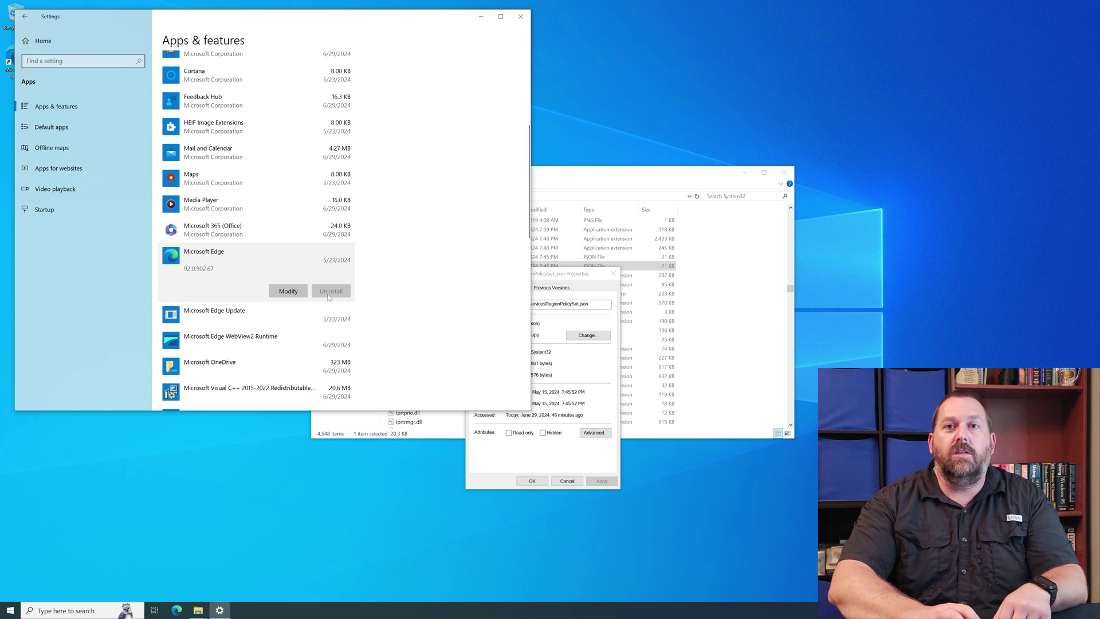
click(481, 17)
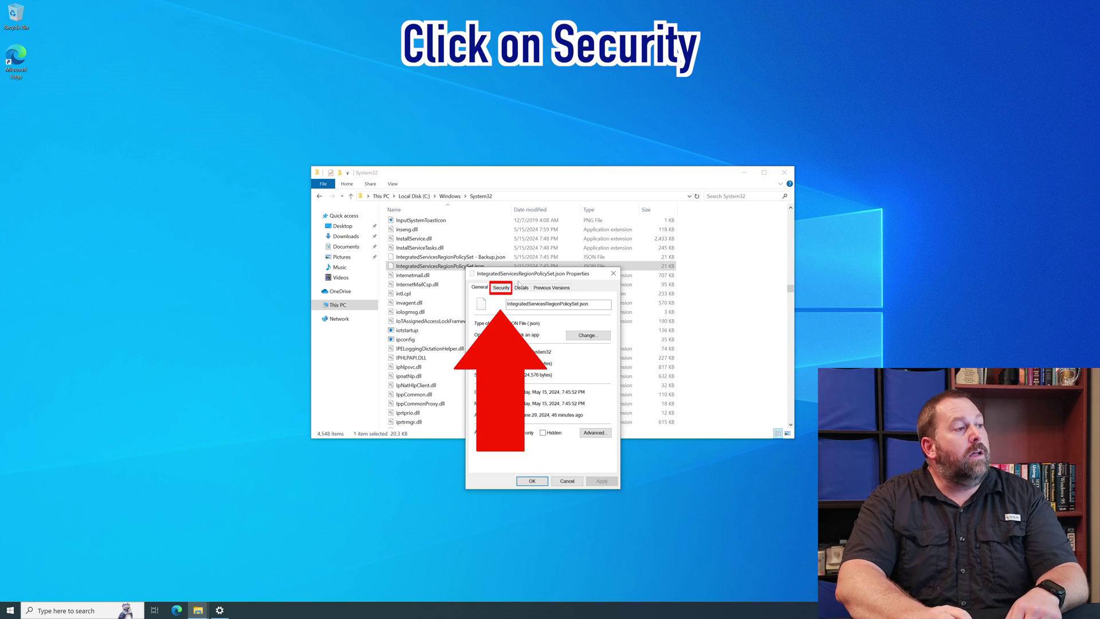
View the file's editable permissions without changing them, and open its advanced security settings
click(501, 288)
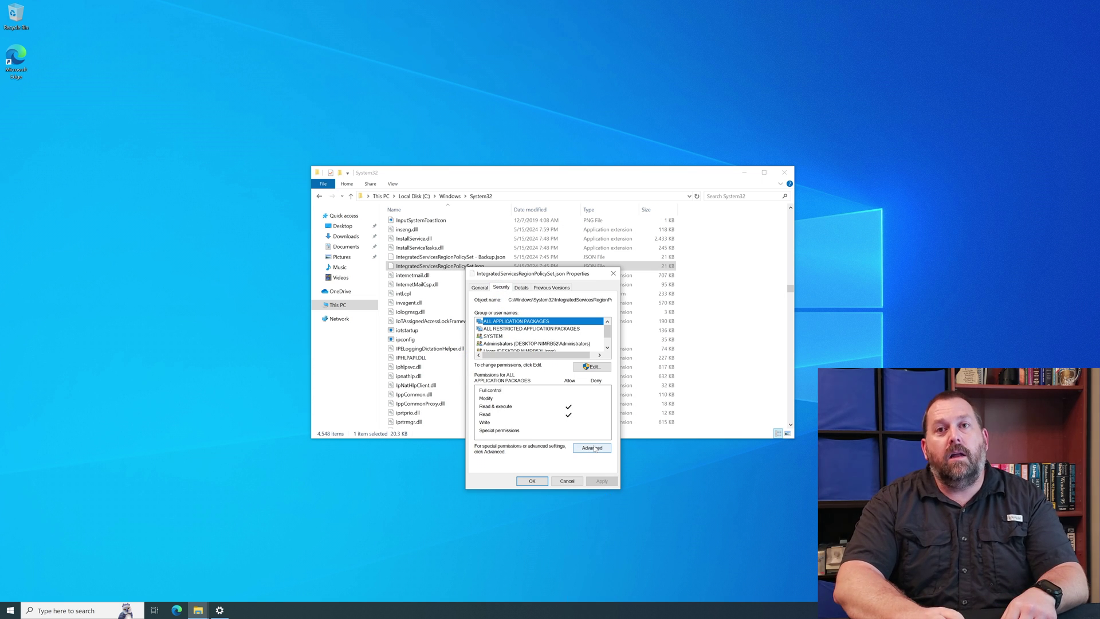
click(592, 367)
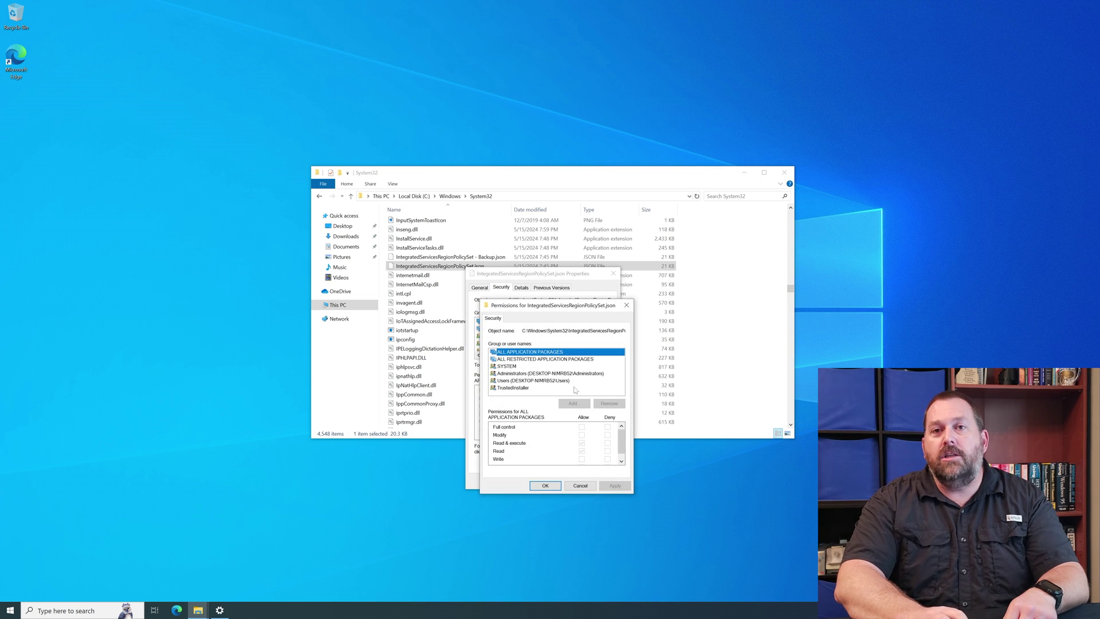
click(588, 488)
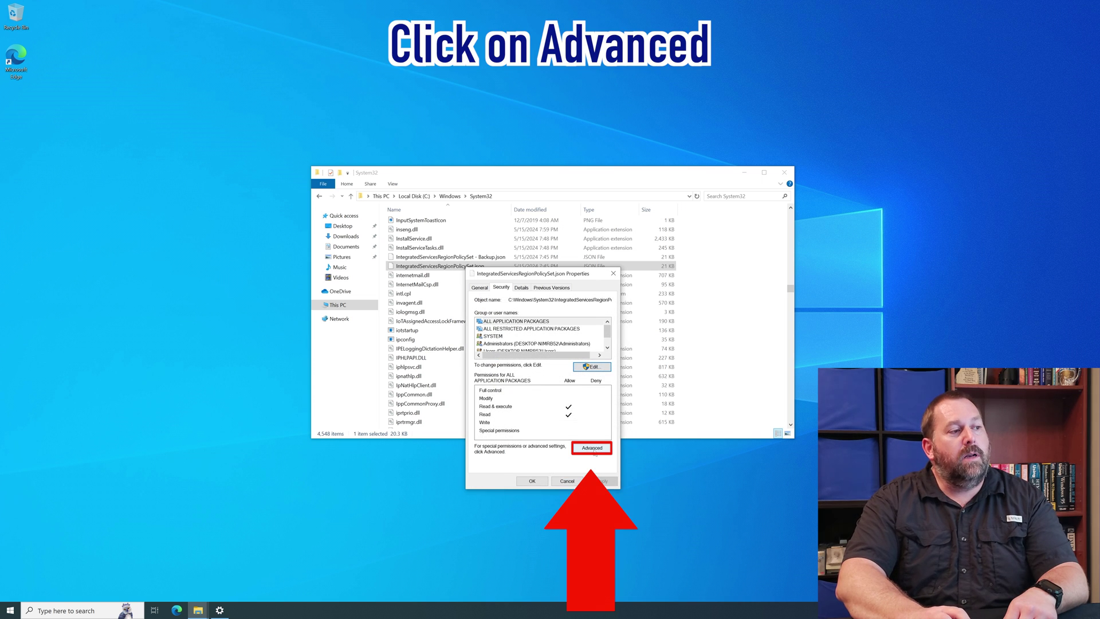
click(593, 450)
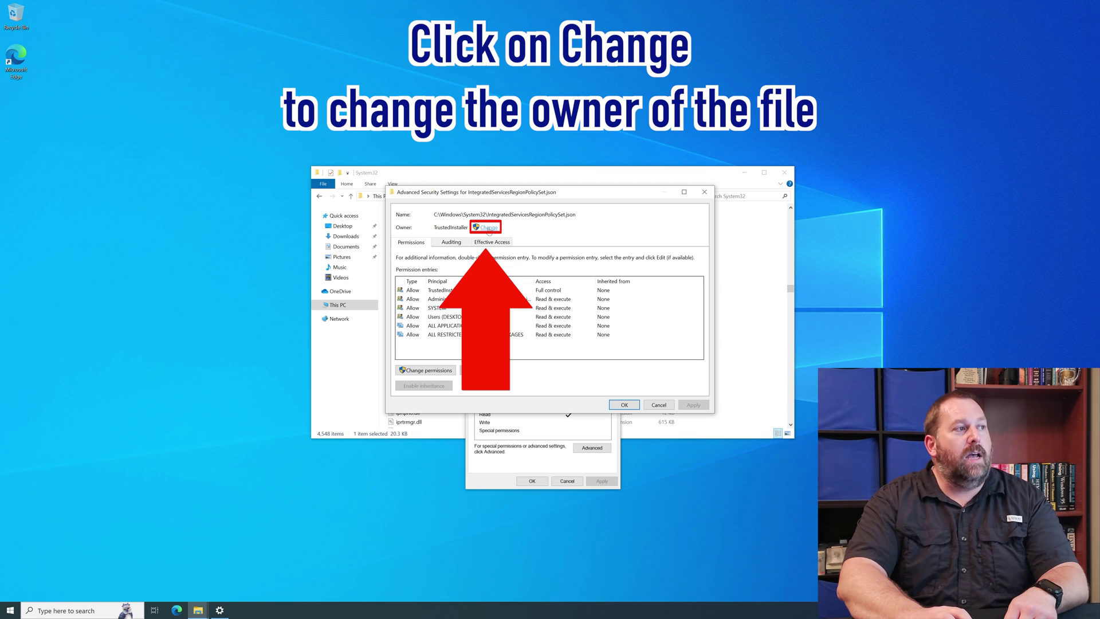
Choose the local IT101 account as the file's new owner, finding it among the computer's users and groups
click(487, 228)
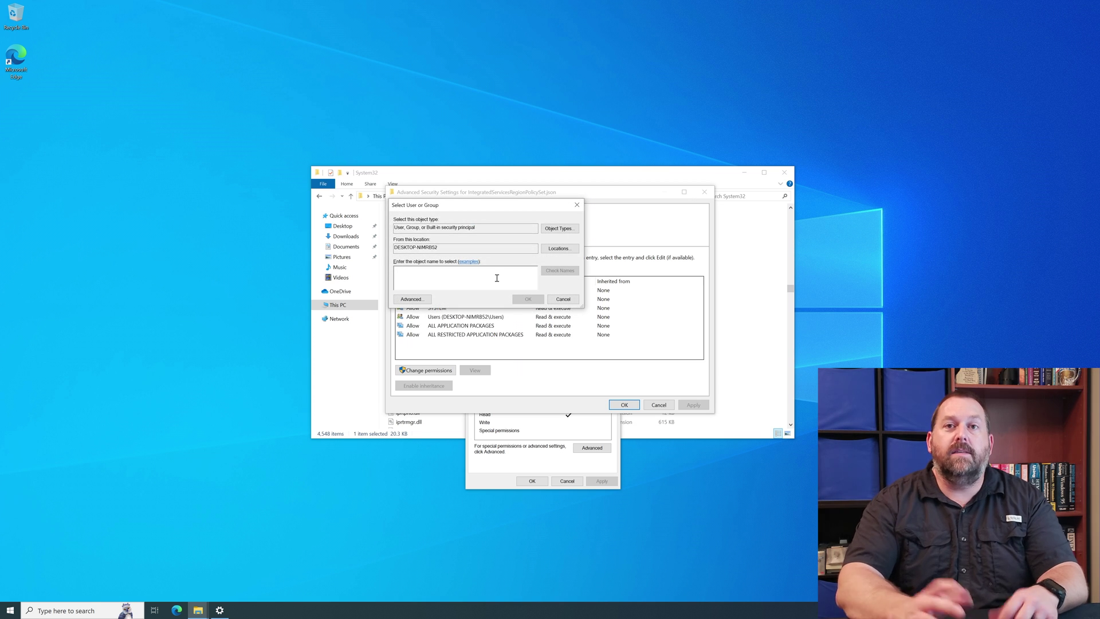
text(IT101)
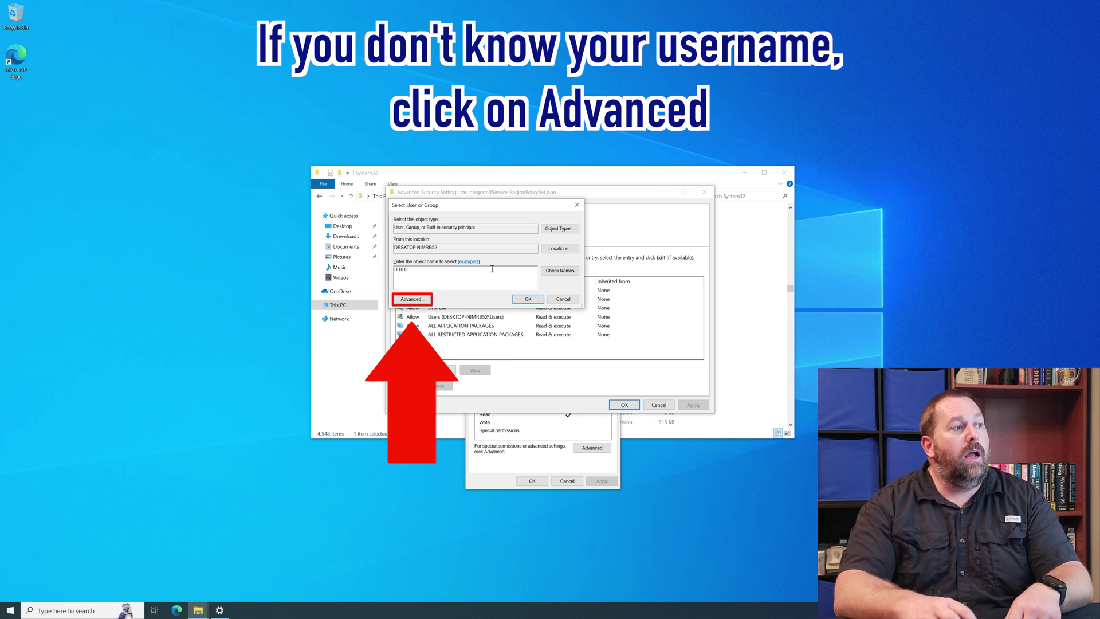
click(410, 299)
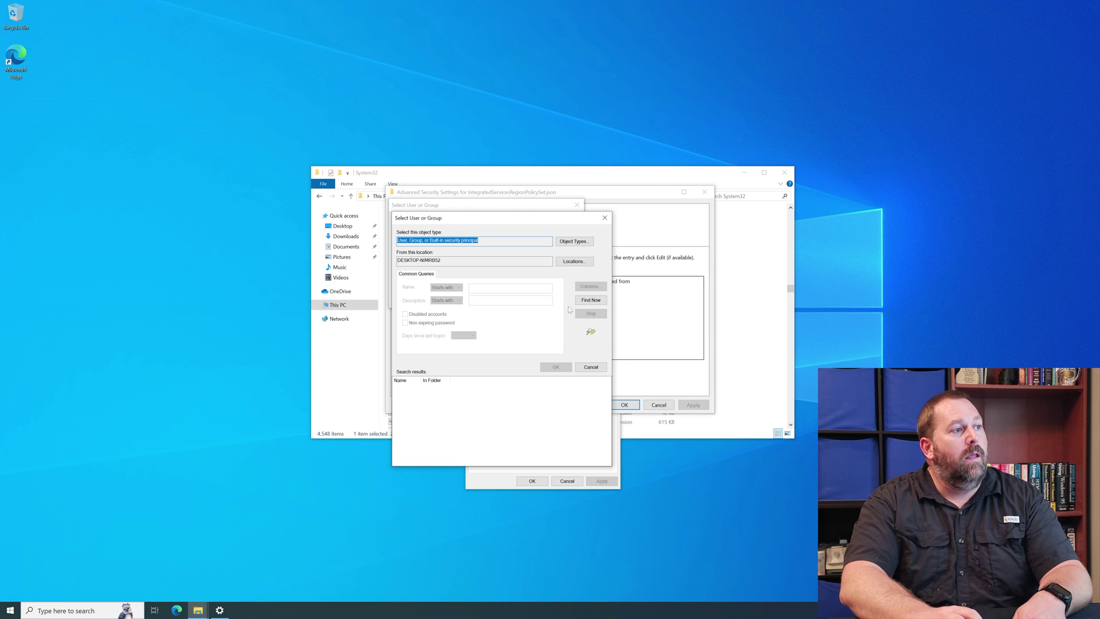
click(584, 302)
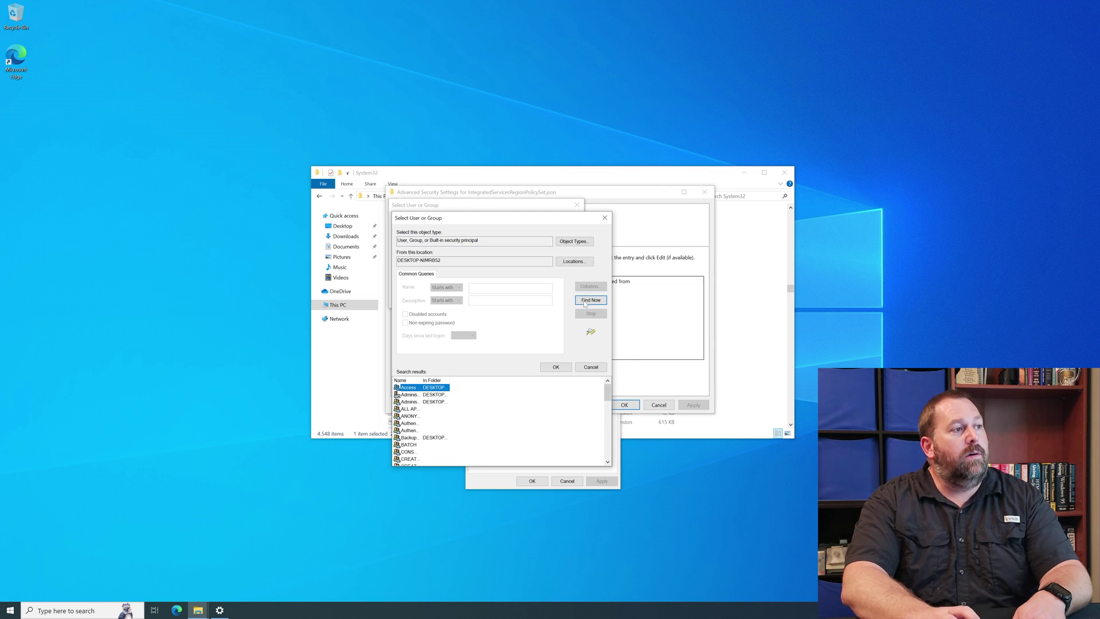
drag(607, 392, 609, 429)
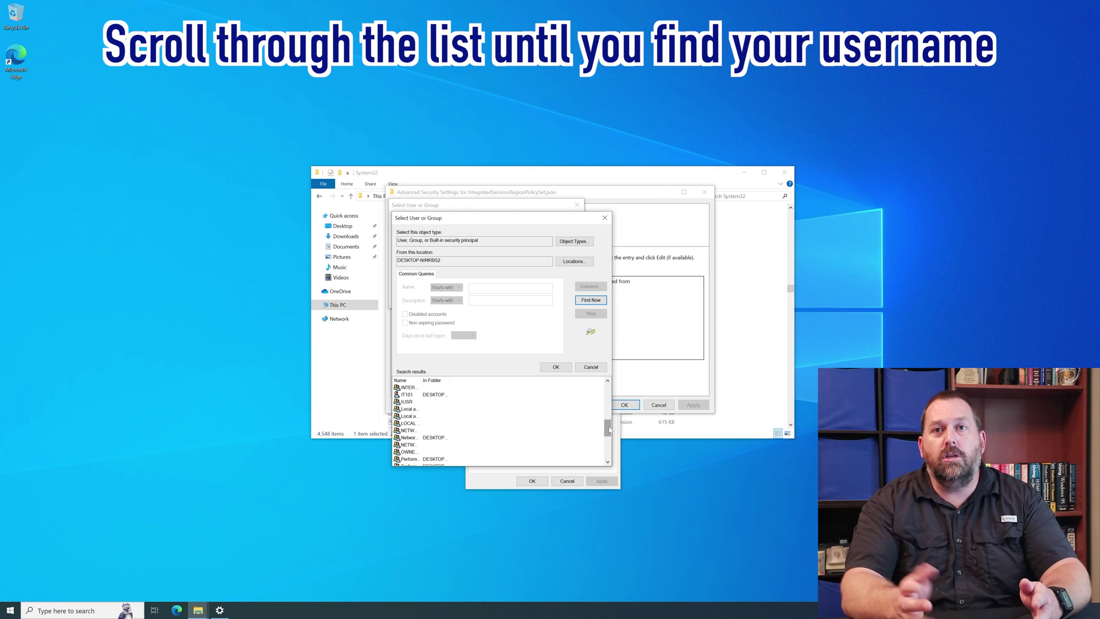
click(429, 395)
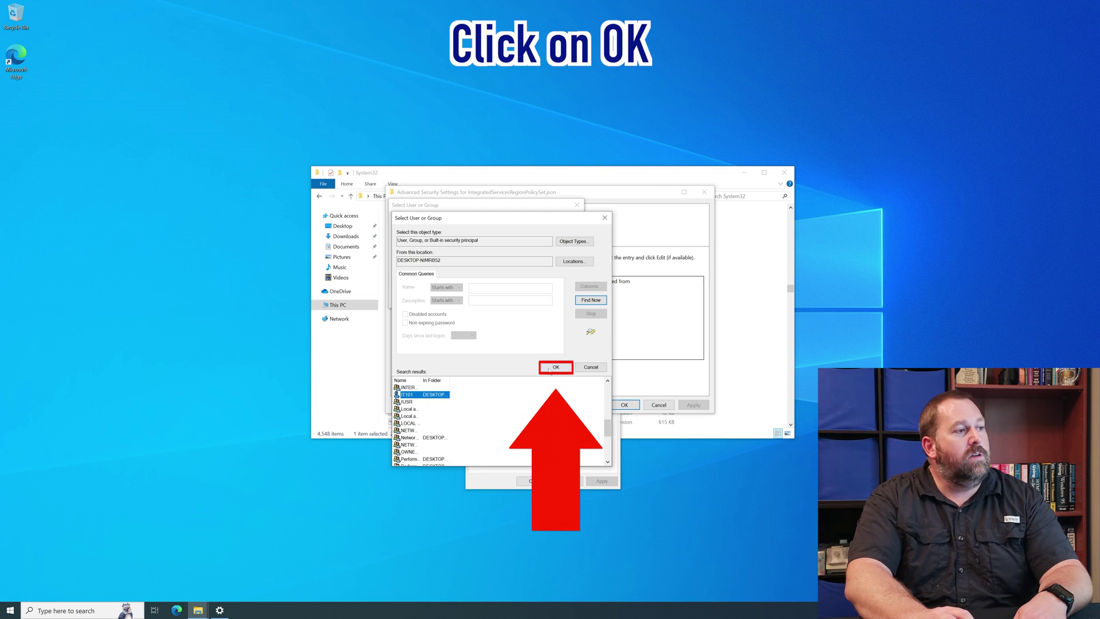
click(553, 368)
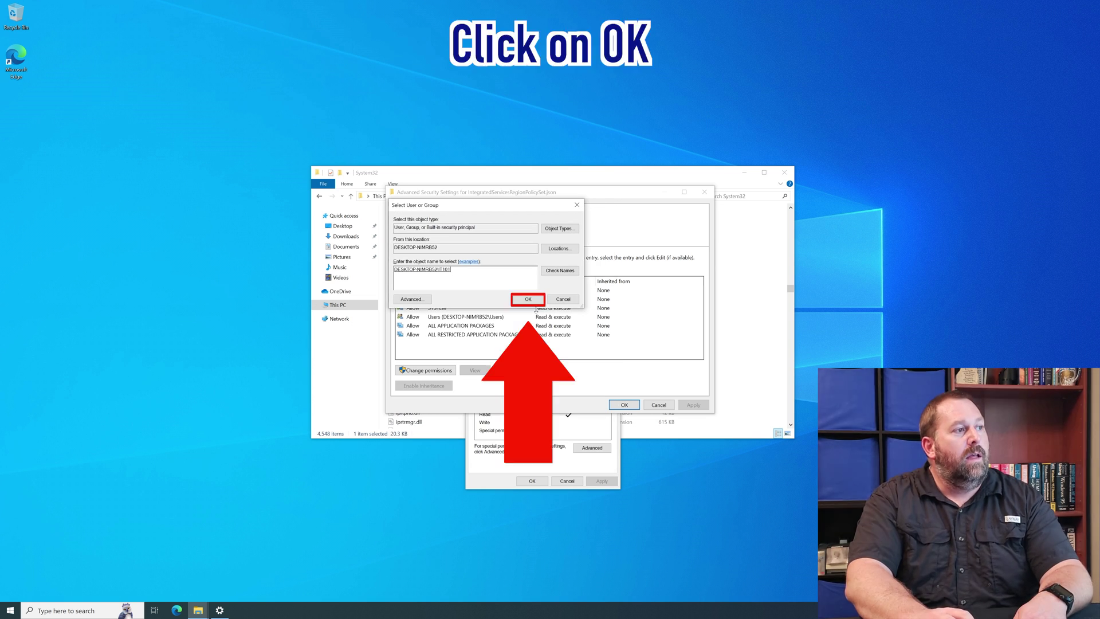
click(532, 303)
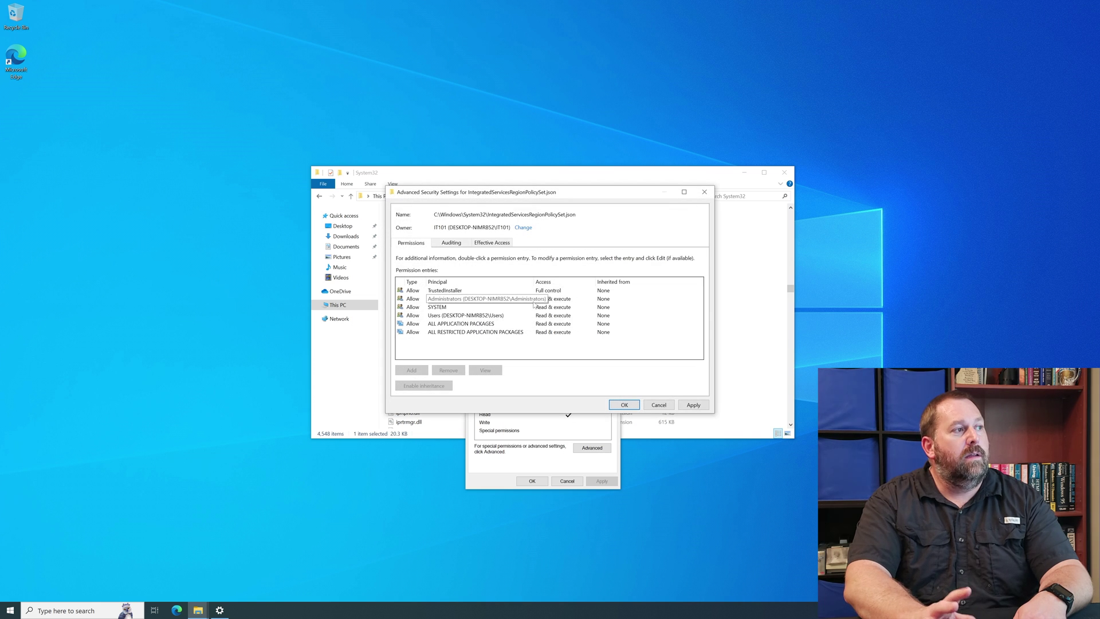
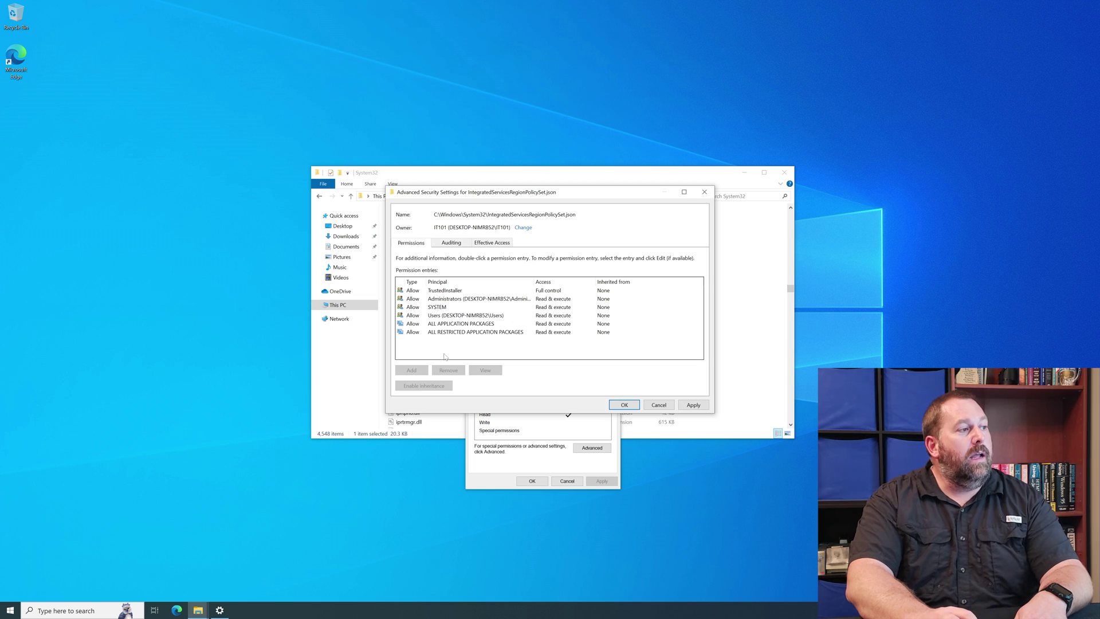
Apply the ownership change and close the file's advanced security settings
click(692, 405)
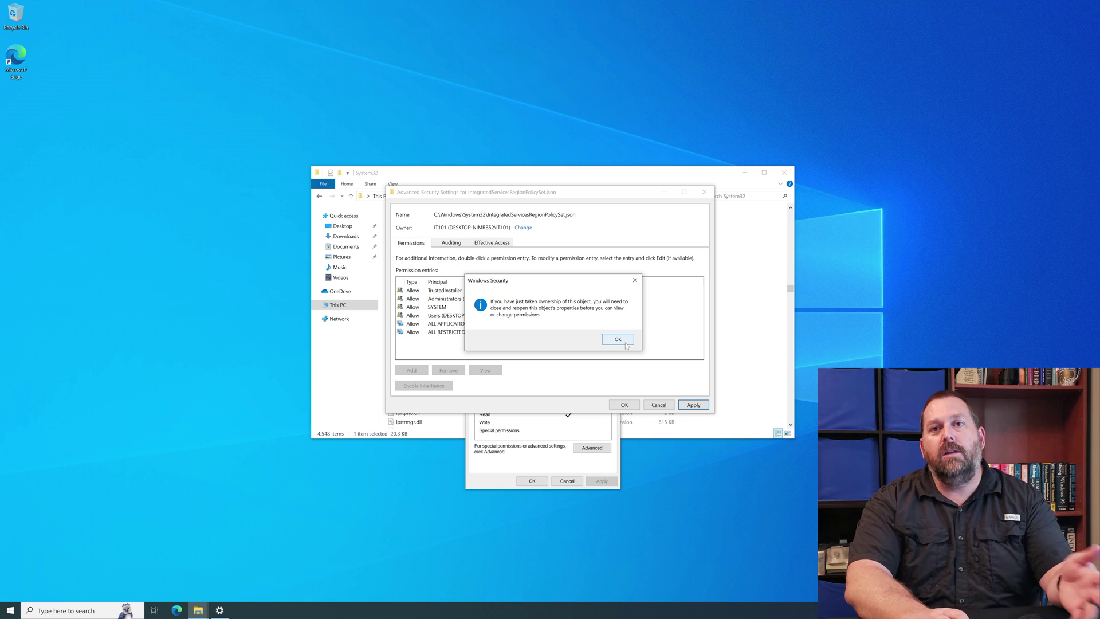
click(625, 345)
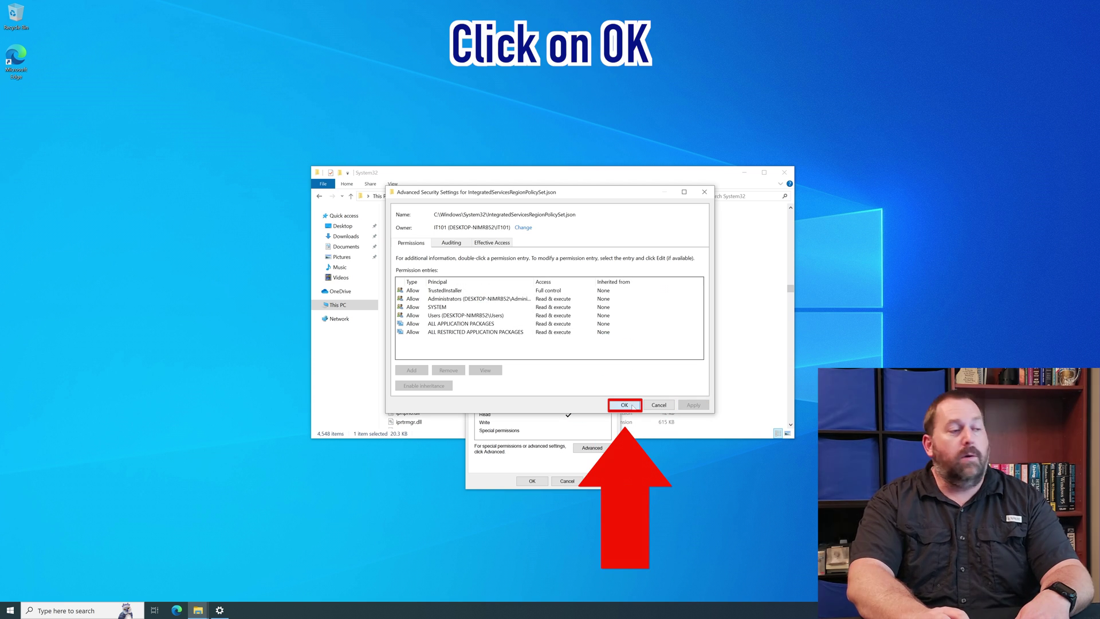
click(624, 405)
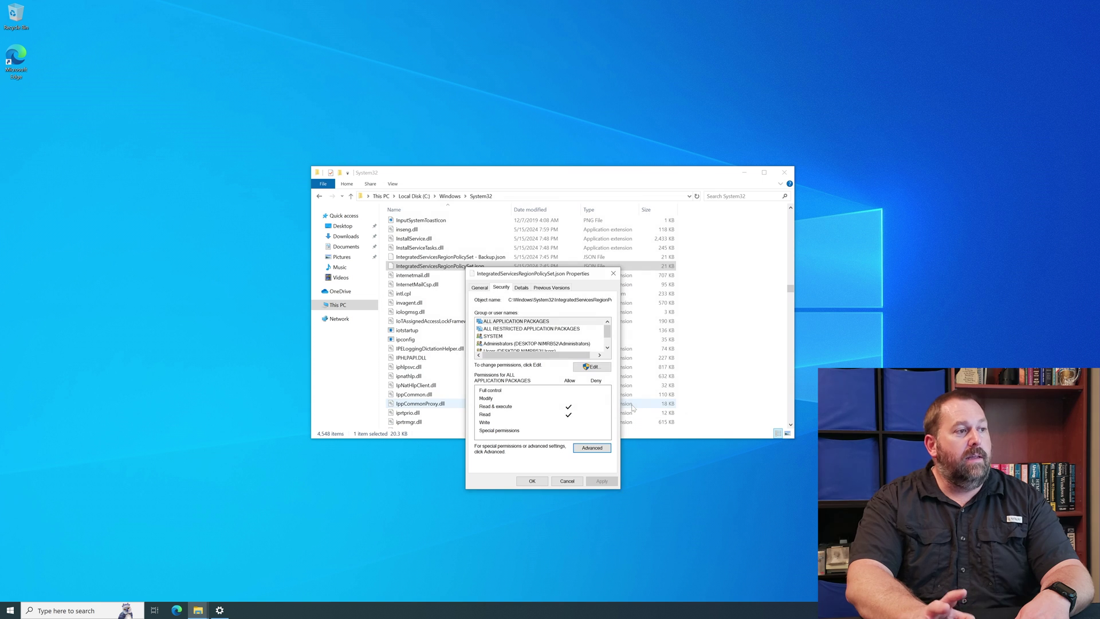
Add an Allow permission entry for IT101 with Full control in the file's advanced security settings
click(592, 449)
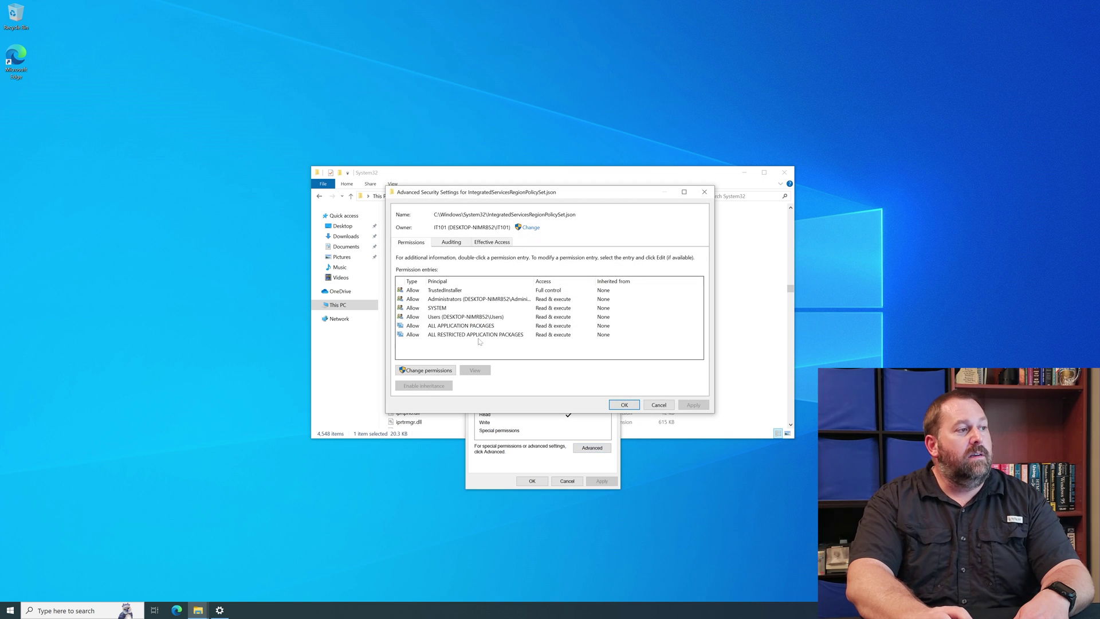
click(433, 374)
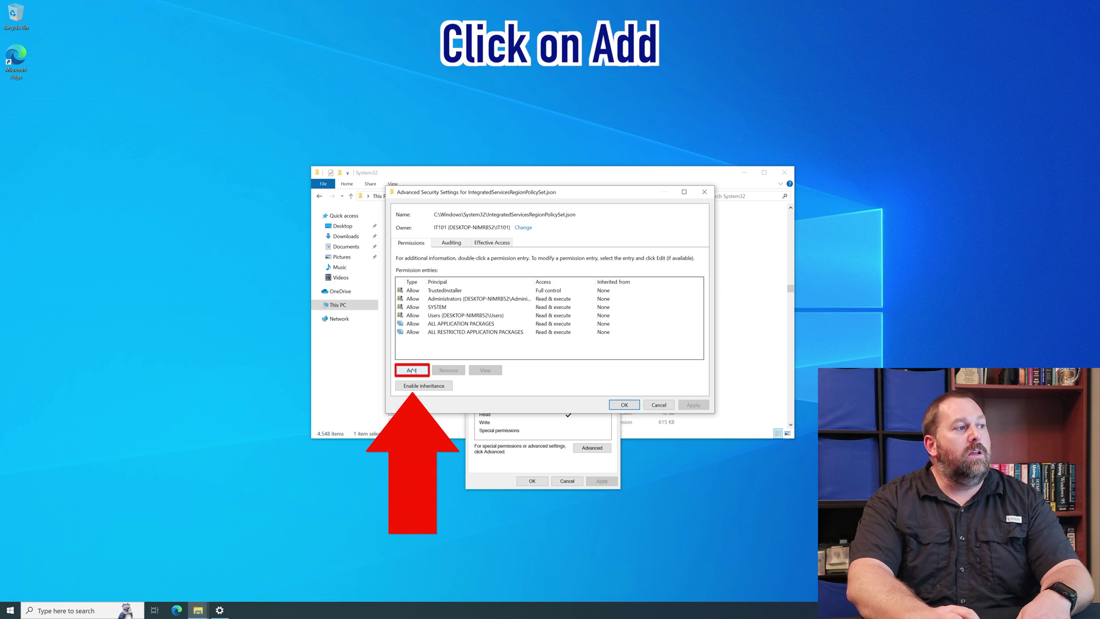
click(411, 370)
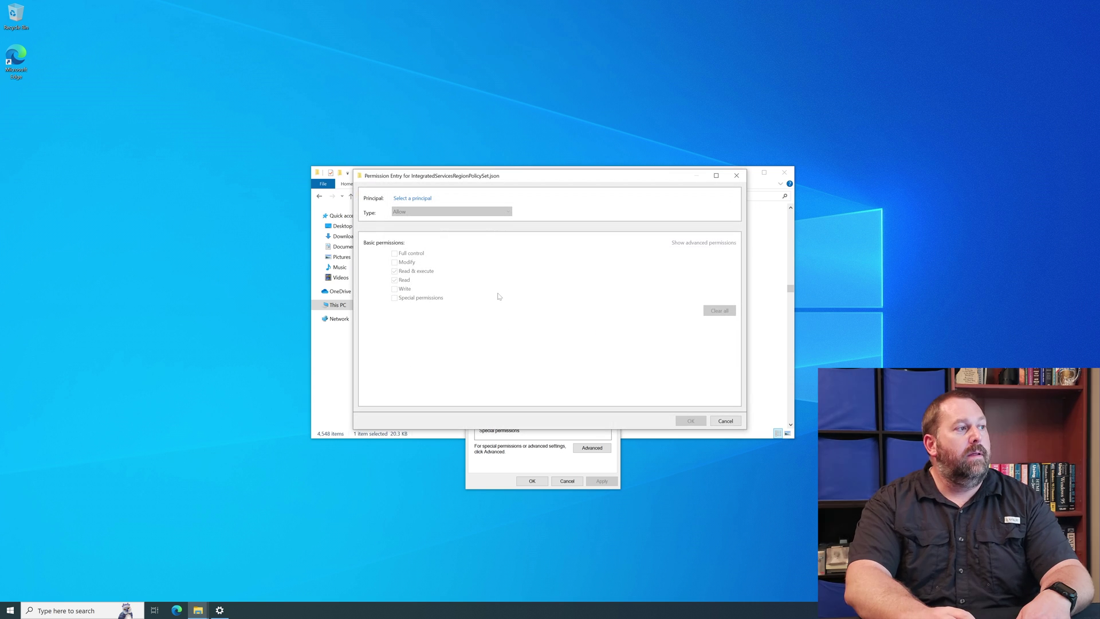
click(414, 199)
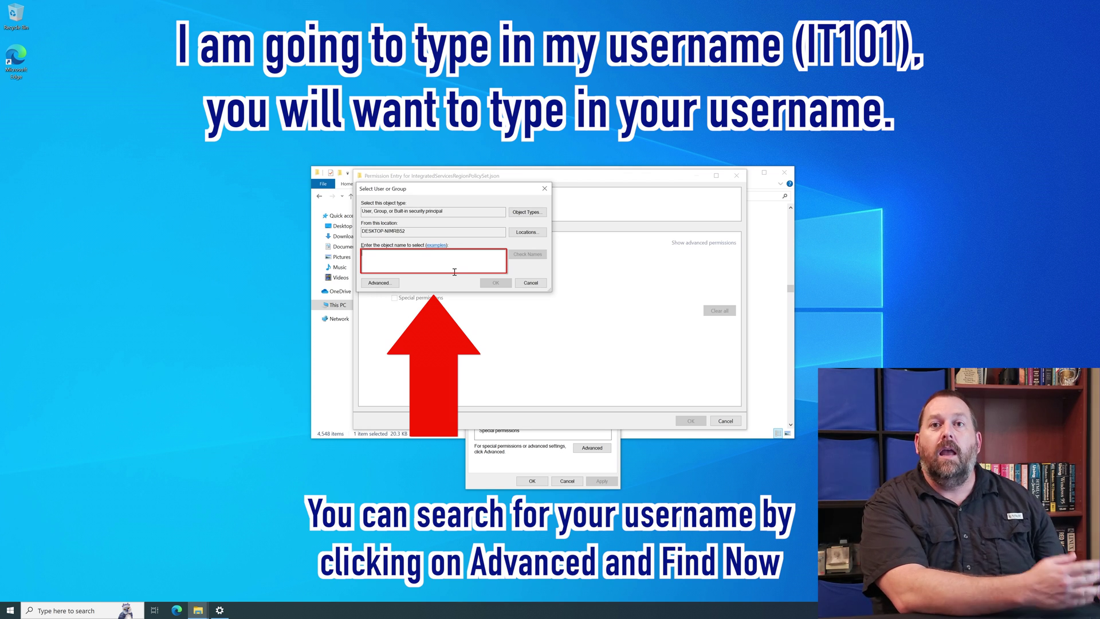
text(IT101)
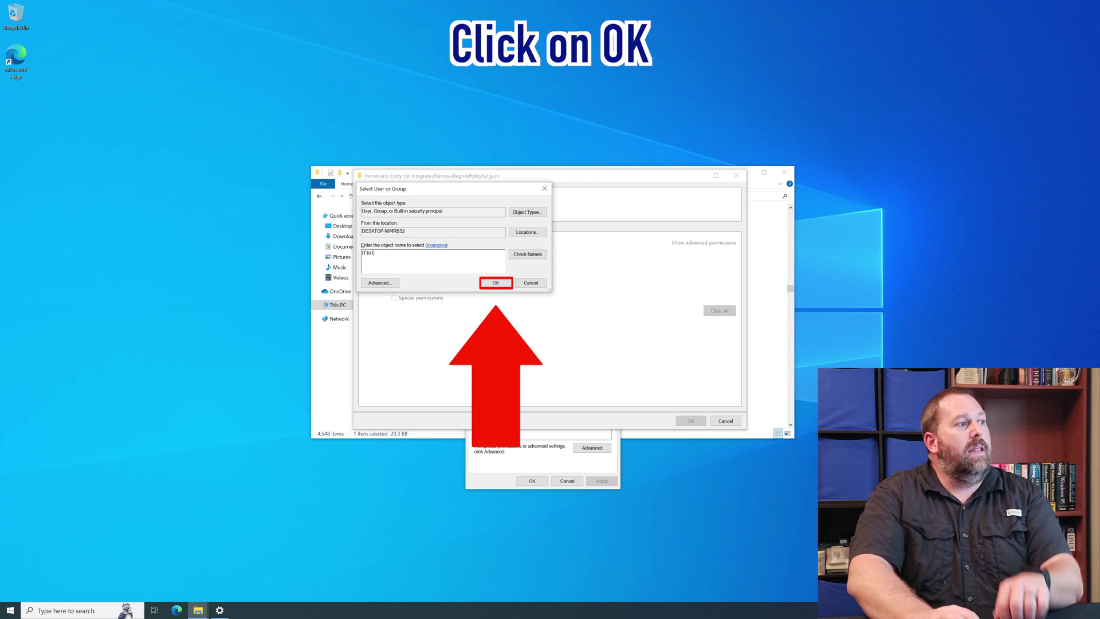
click(495, 283)
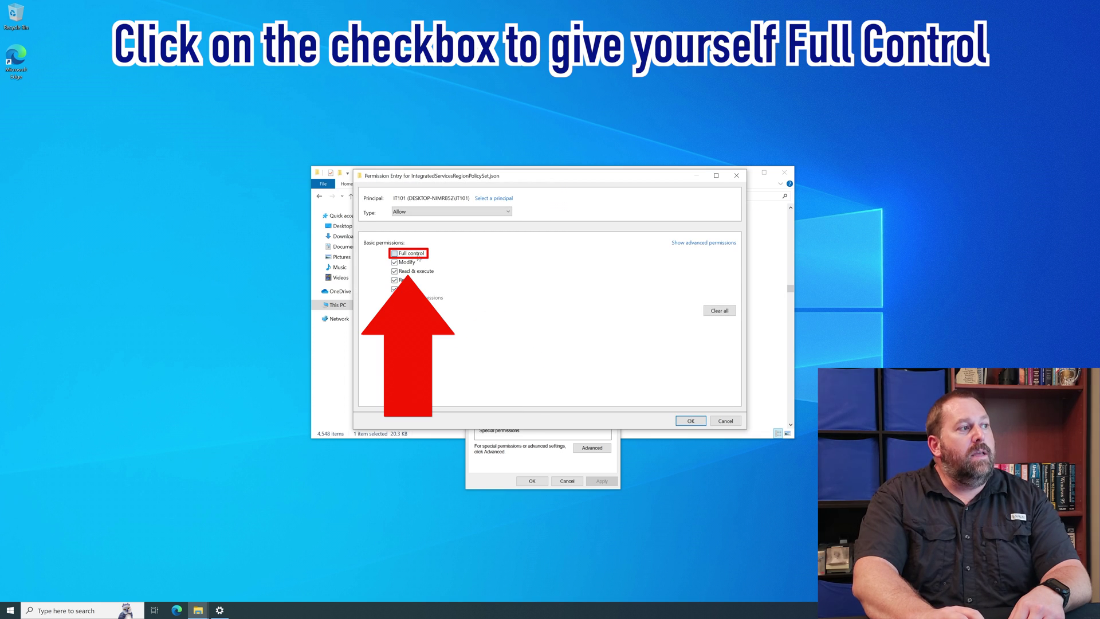
click(686, 420)
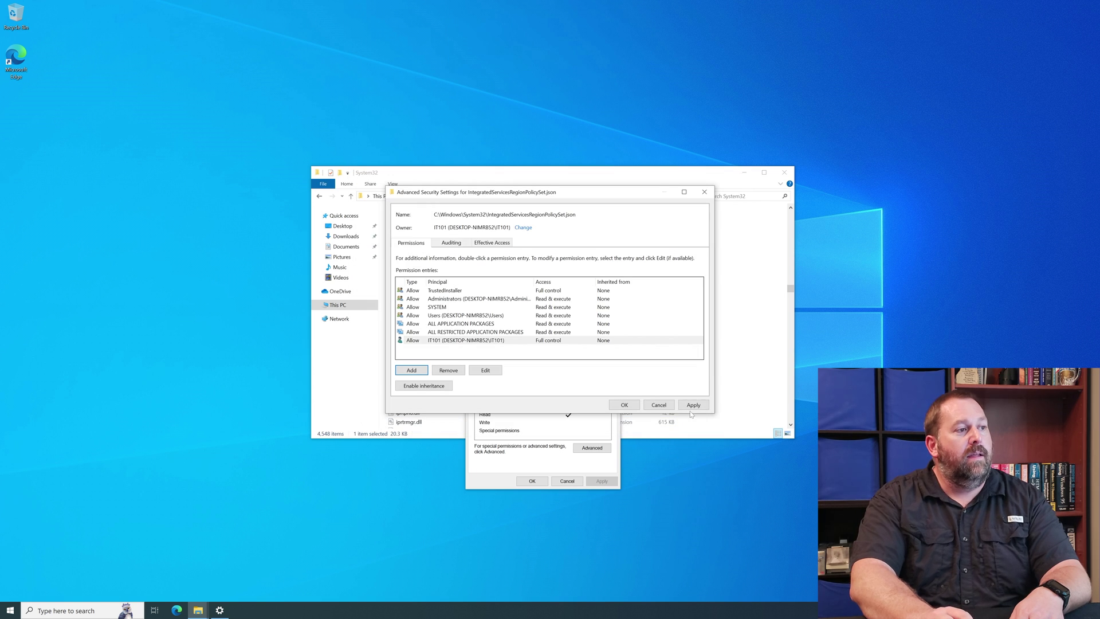
Apply the new permission entry, accept the system-folder permission change, and close the file's security settings and properties
click(694, 406)
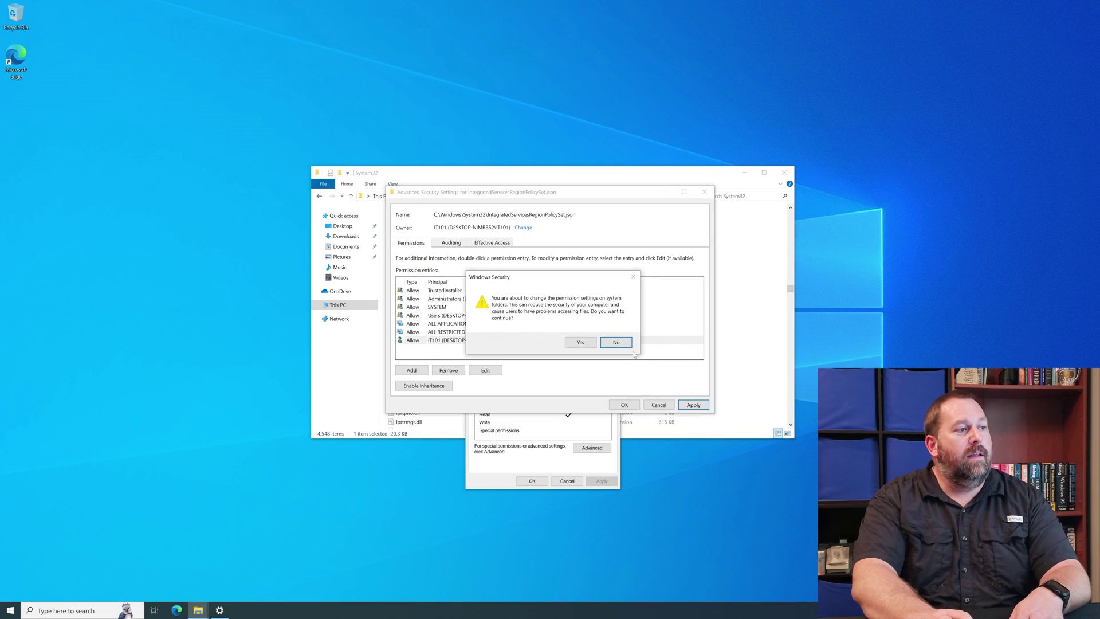
click(576, 343)
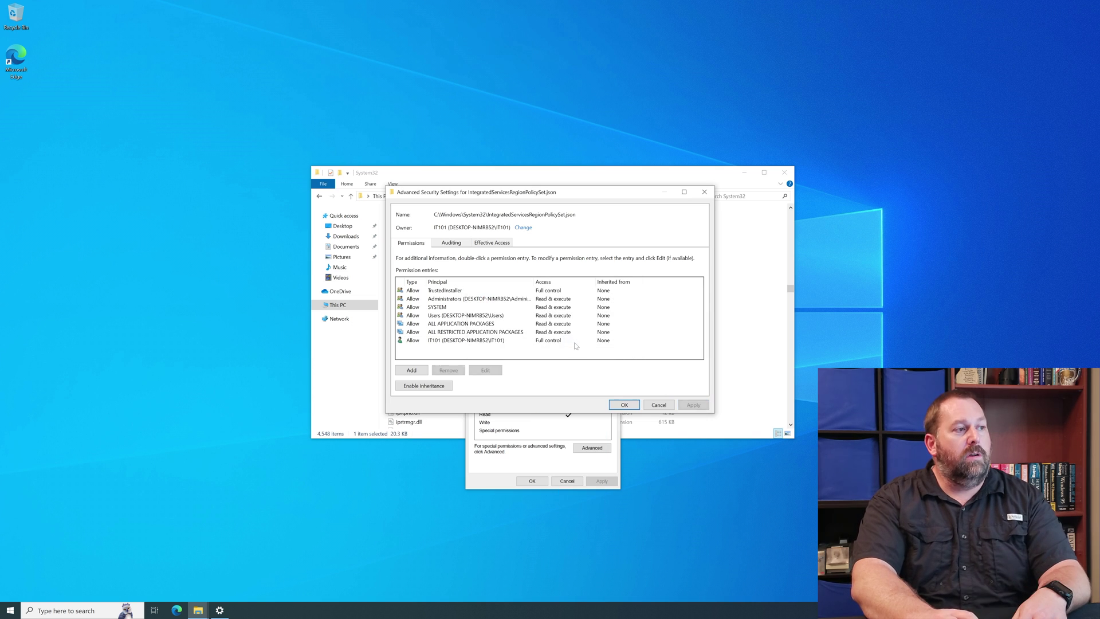
click(627, 404)
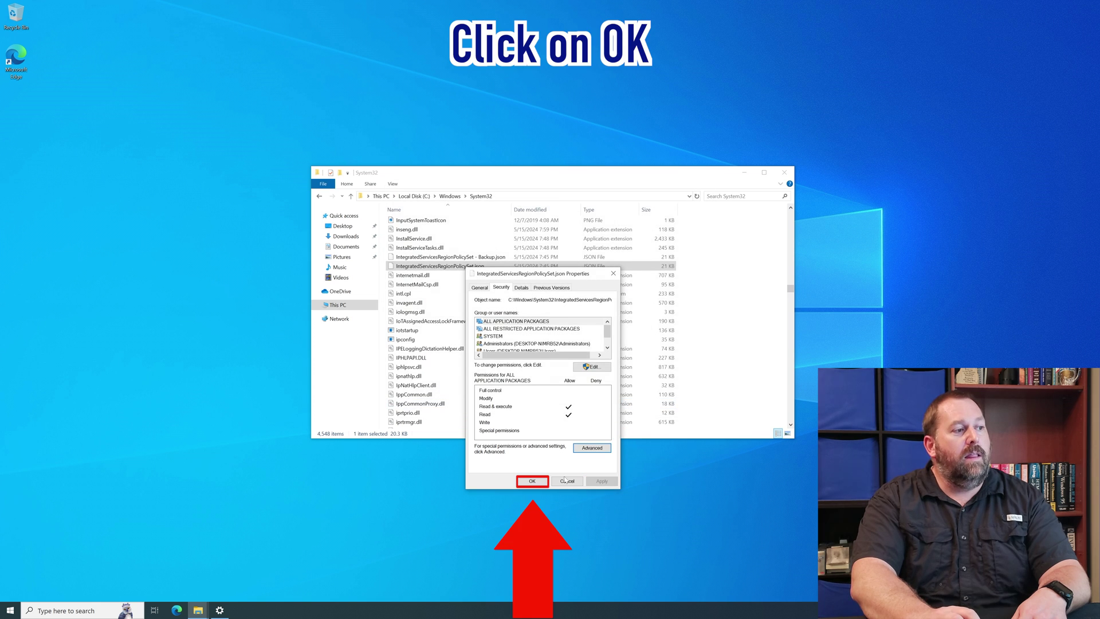
click(532, 481)
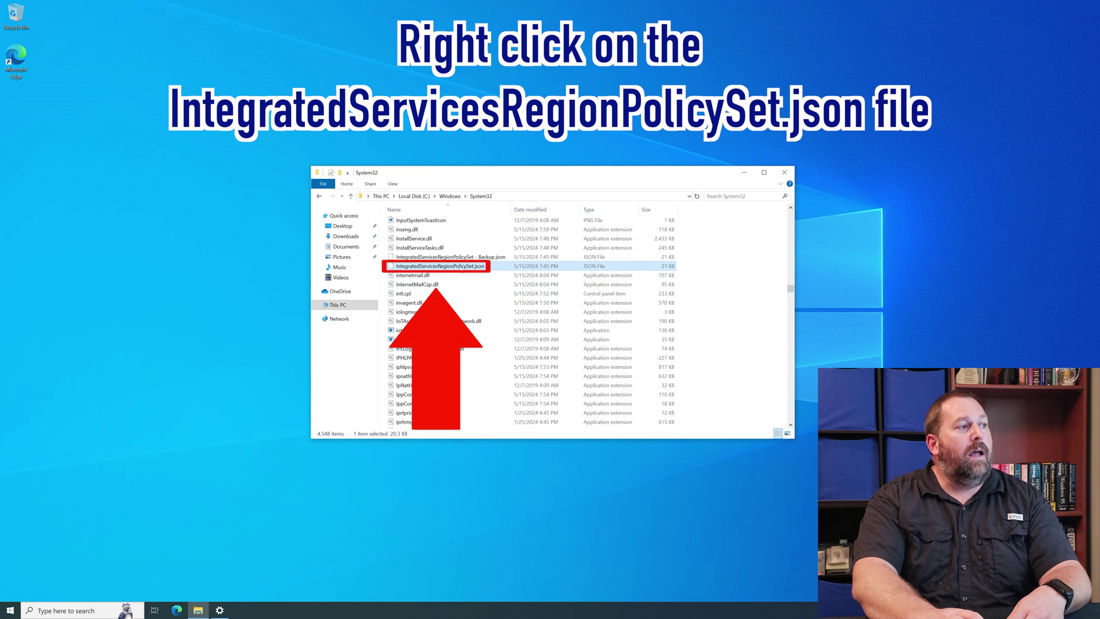
Open the original IntegratedServicesRegionPolicySet.json in Notepad without making Notepad the default app for .json files
right_click(461, 267)
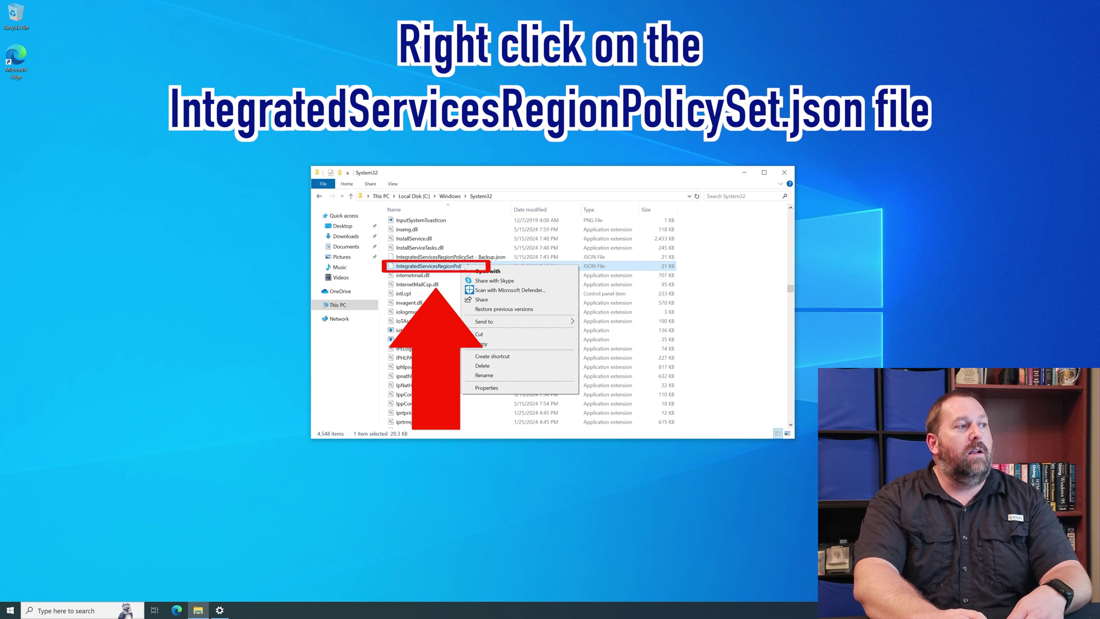
click(483, 271)
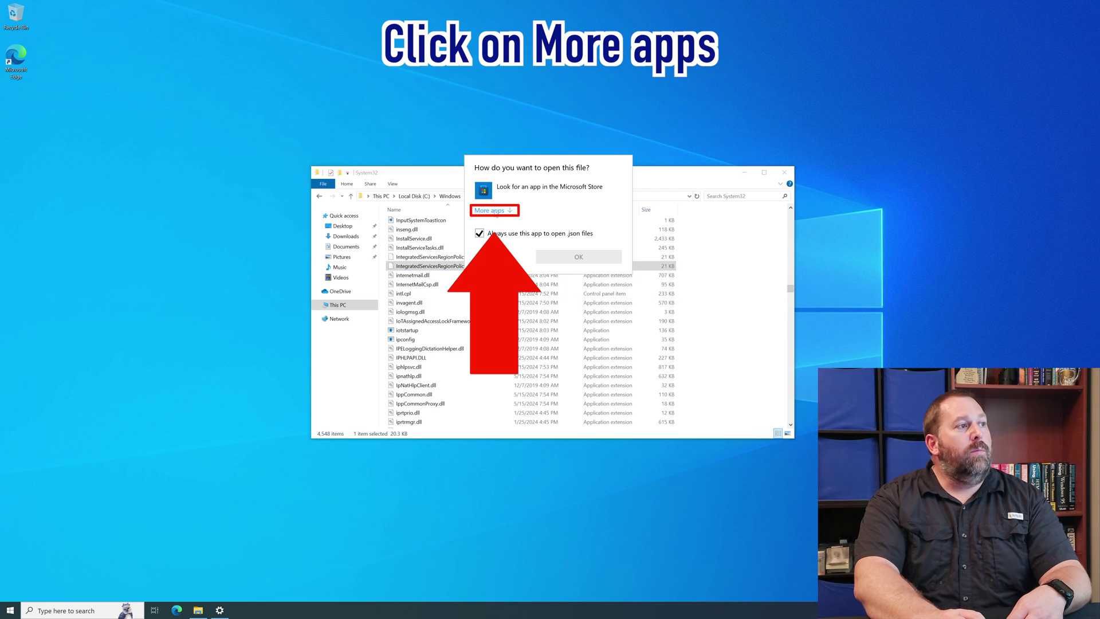
click(488, 211)
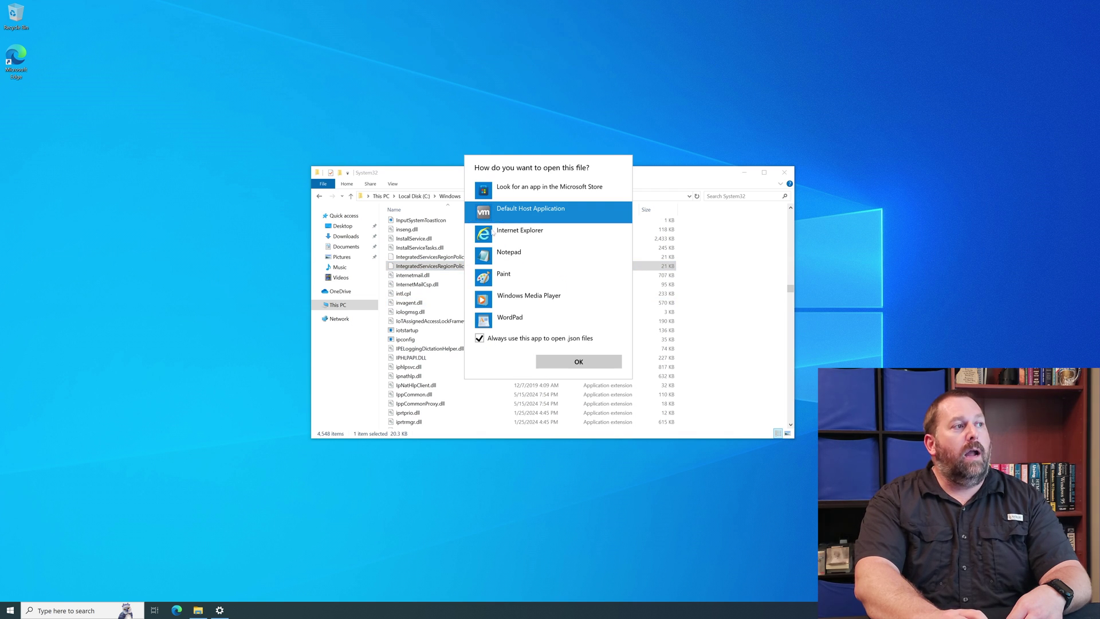
click(493, 258)
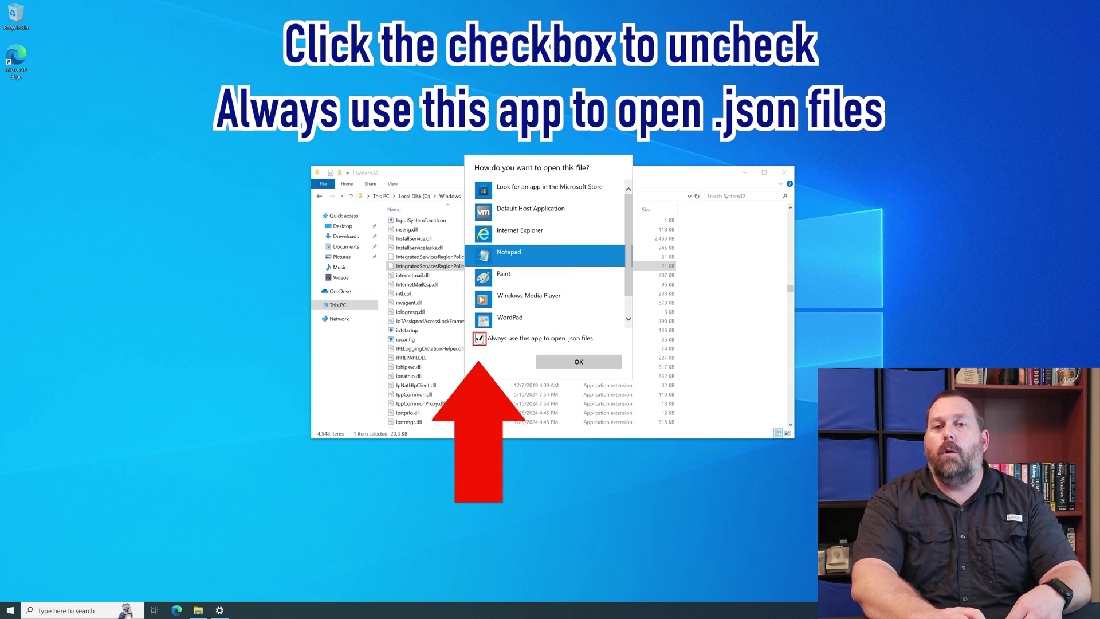
click(478, 339)
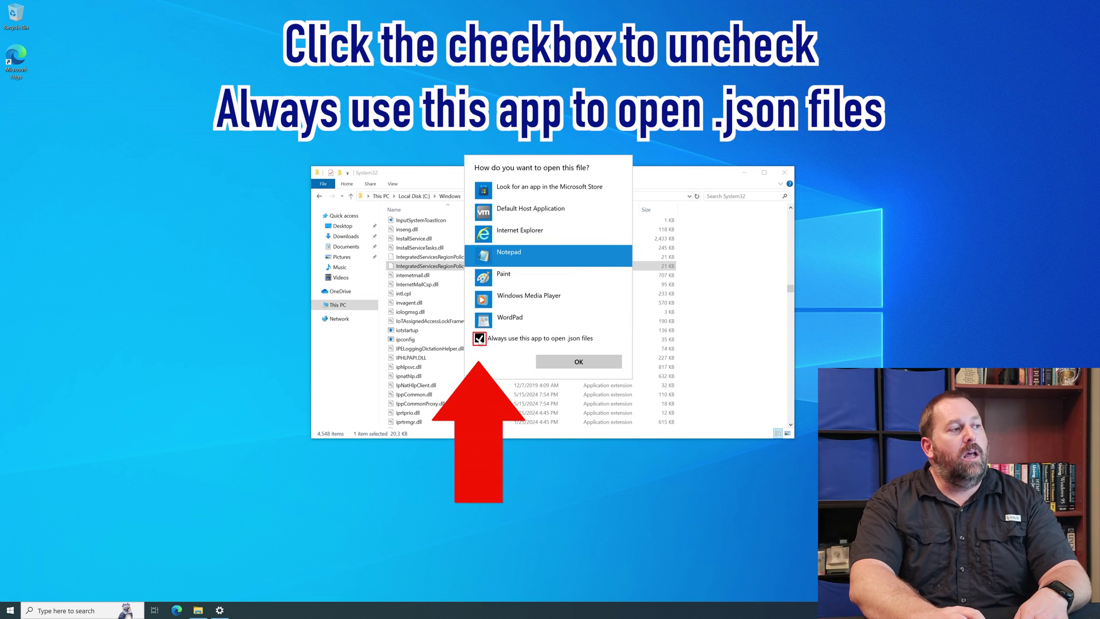
click(579, 362)
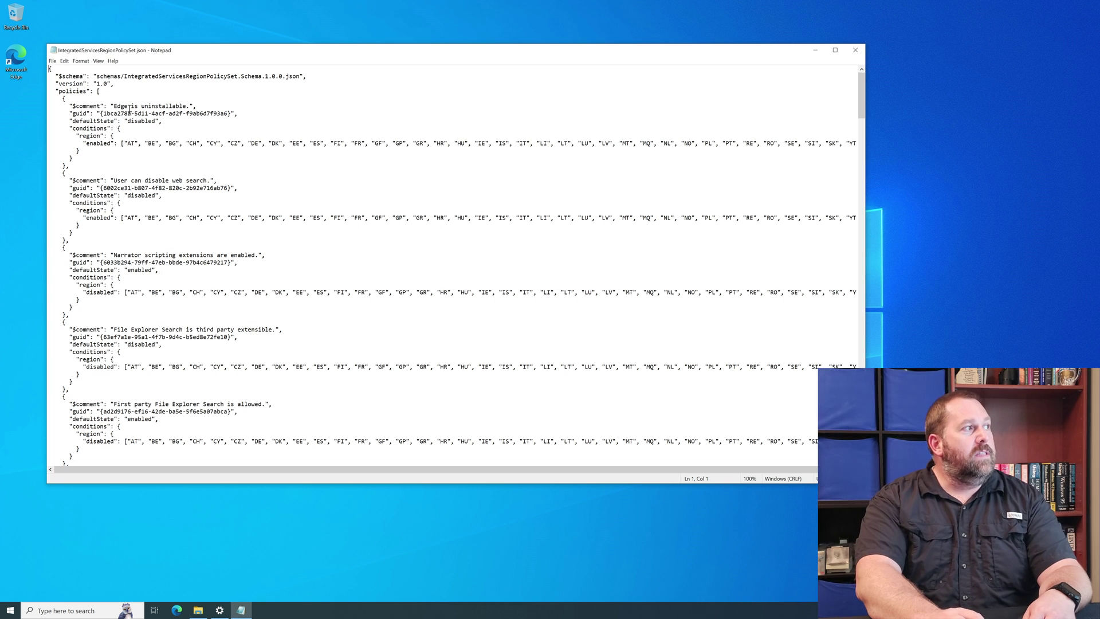
Set the defaultState of the "Edge is uninstallable." policy to "enabled" and save the file
drag(113, 106, 191, 107)
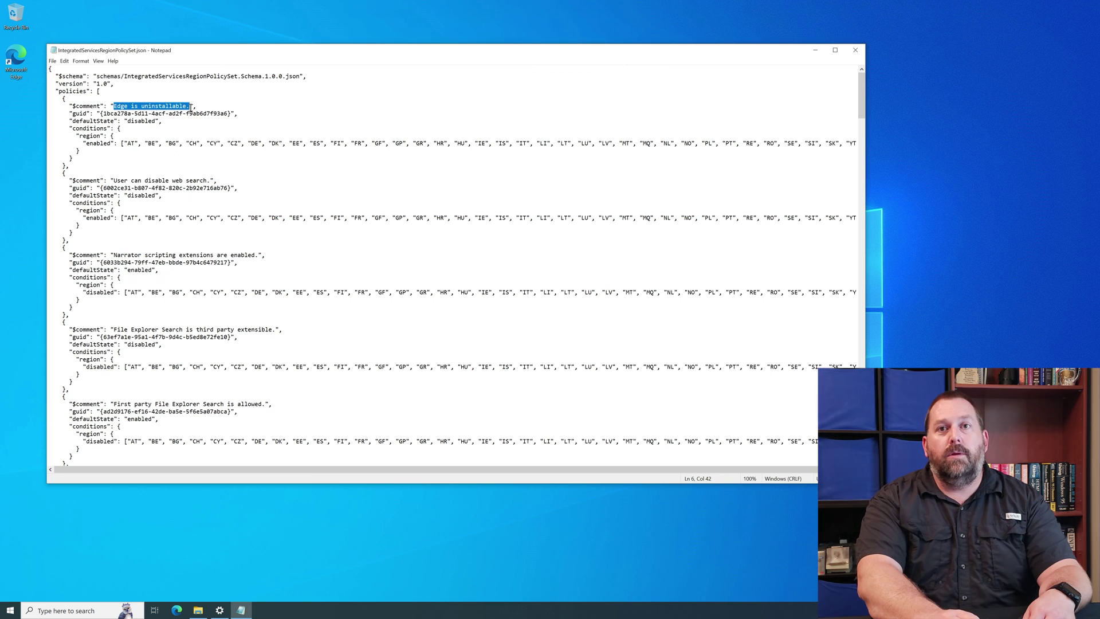
click(155, 121)
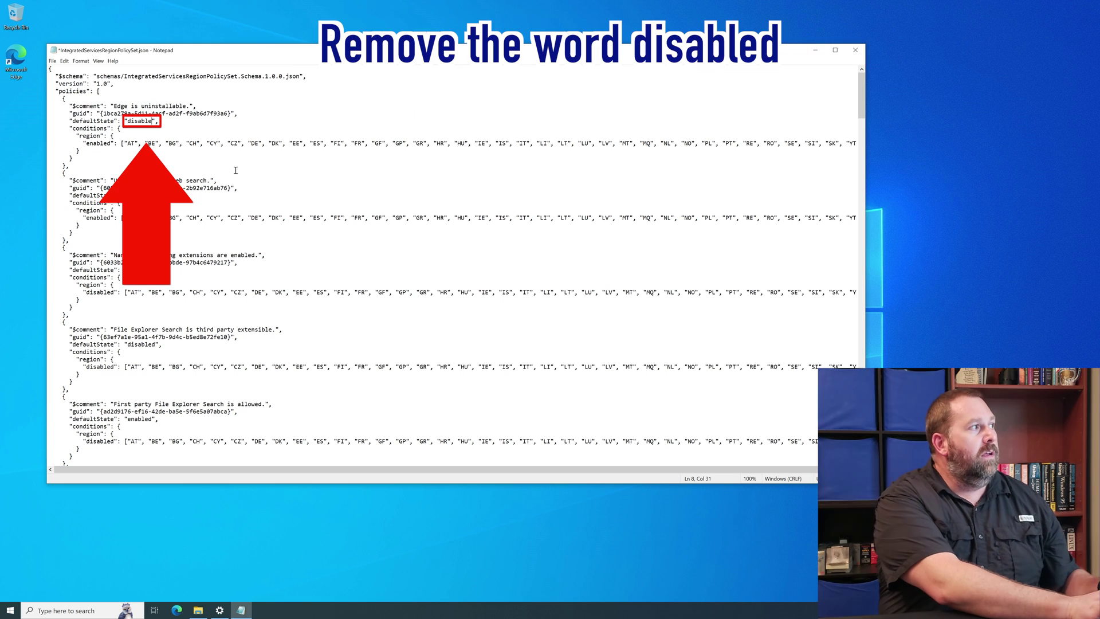
key(BackSpace)
key(BackSpace)
key(BackSpace)
key(BackSpace)
key(BackSpace)
key(BackSpace)
key(BackSpace)
key(BackSpace)
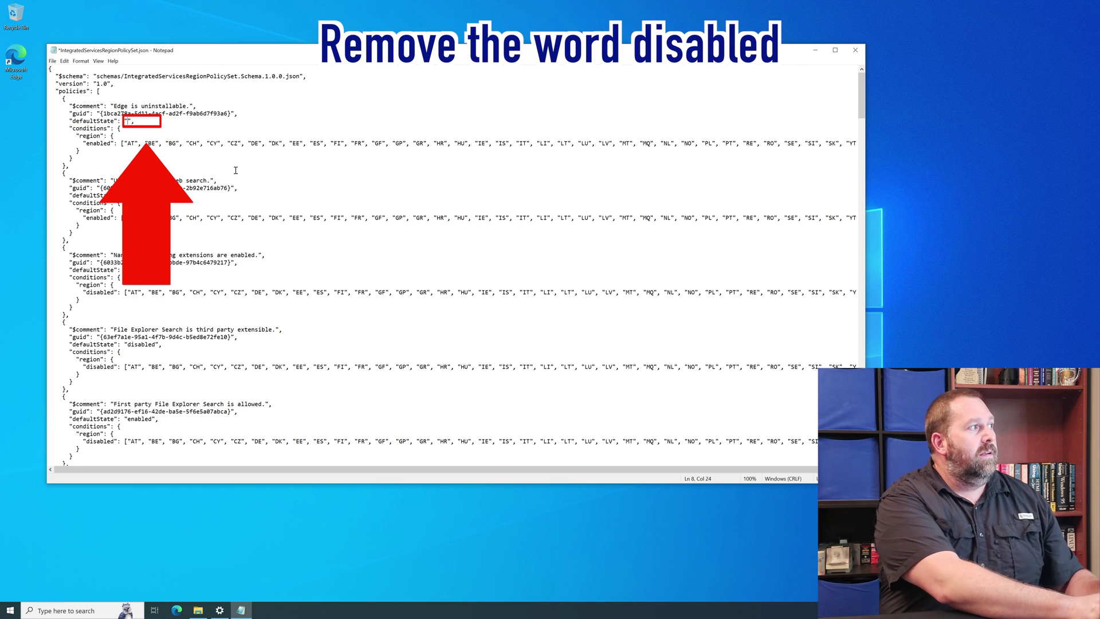
text(enabled)
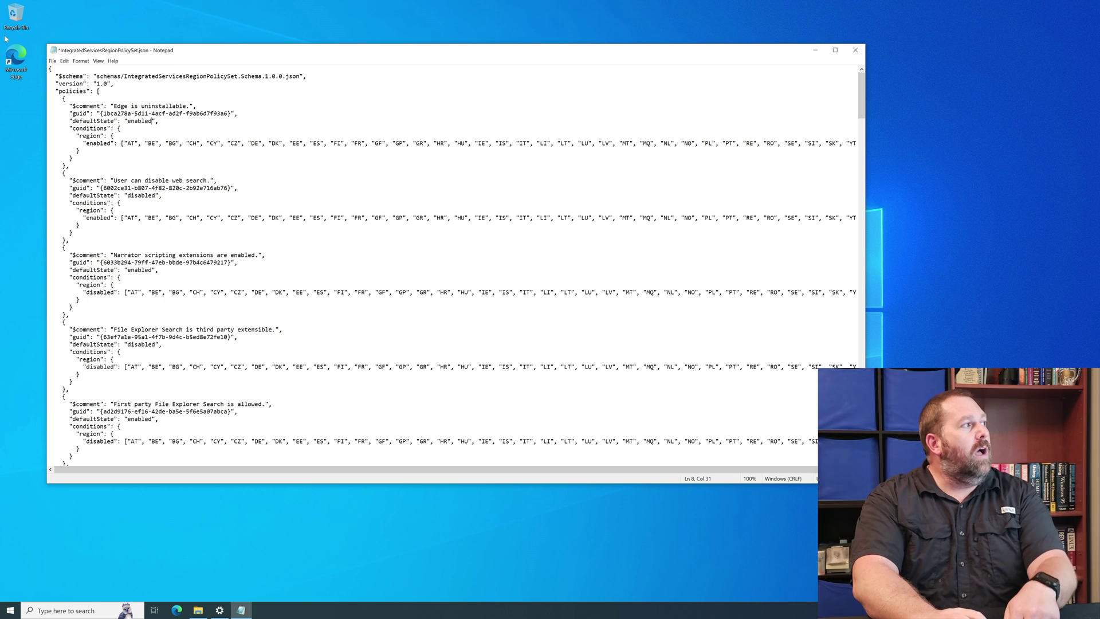
click(52, 61)
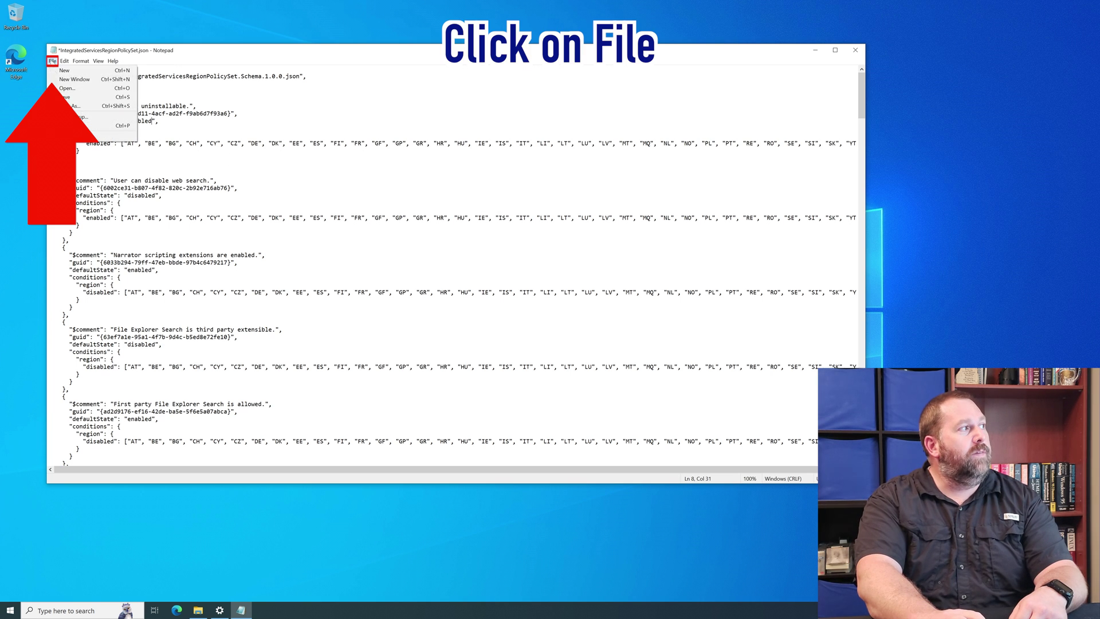
click(64, 97)
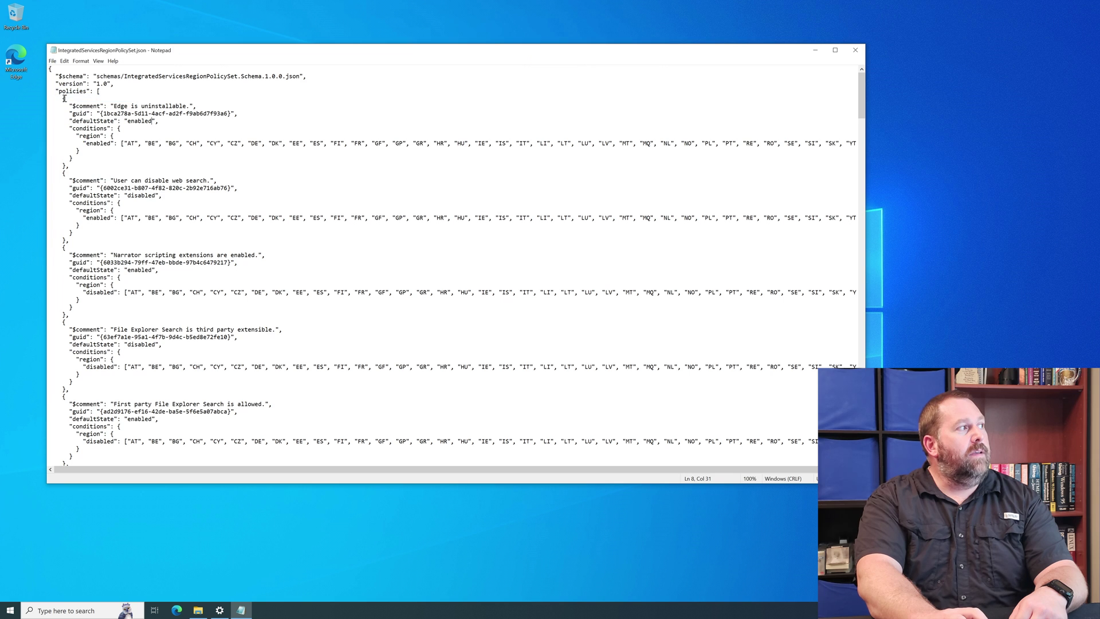
Close the policy file in Notepad, the System32 folder window and Settings
click(855, 51)
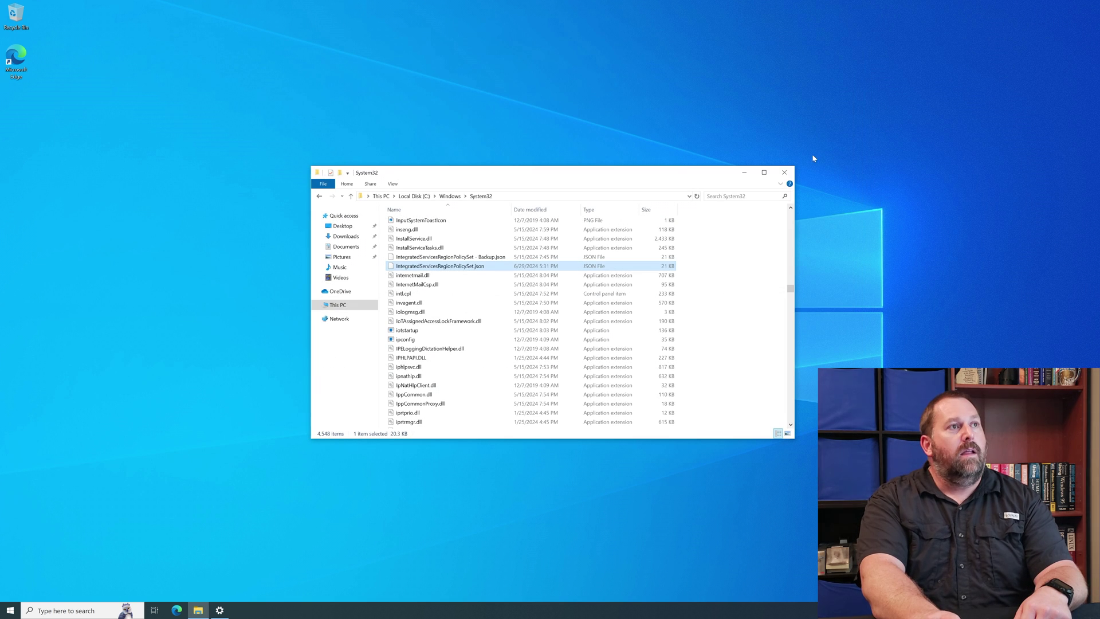
click(786, 173)
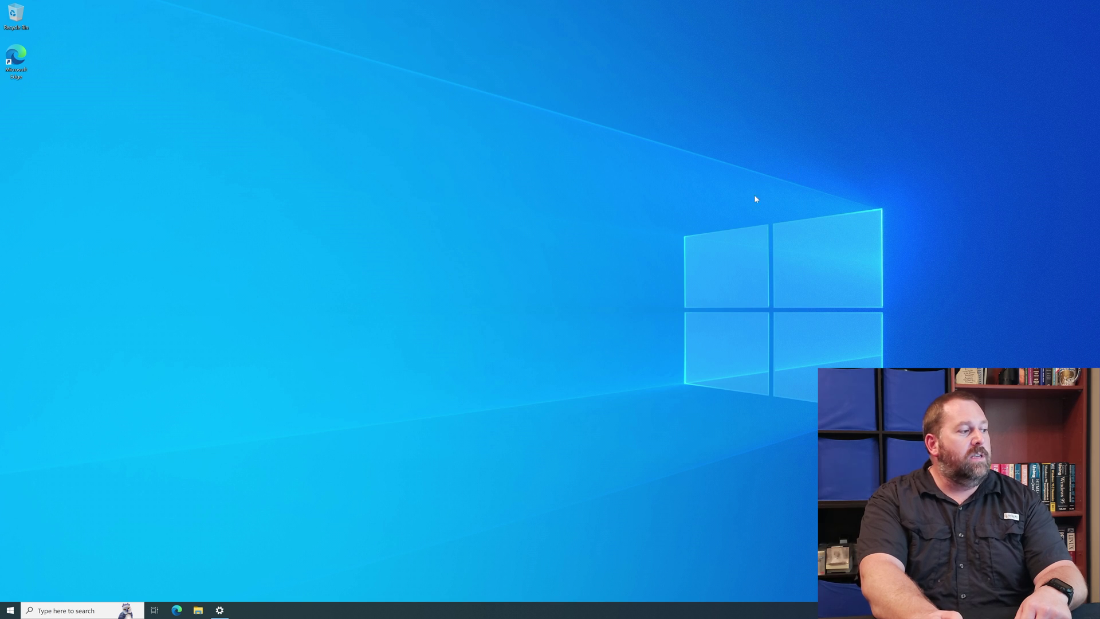
click(220, 610)
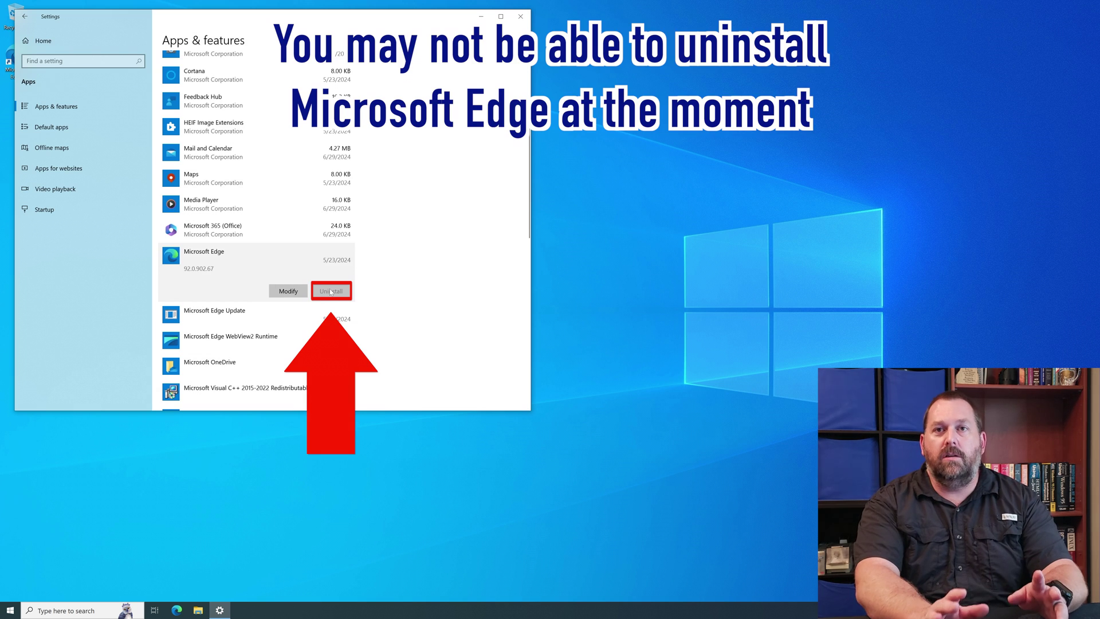
click(520, 18)
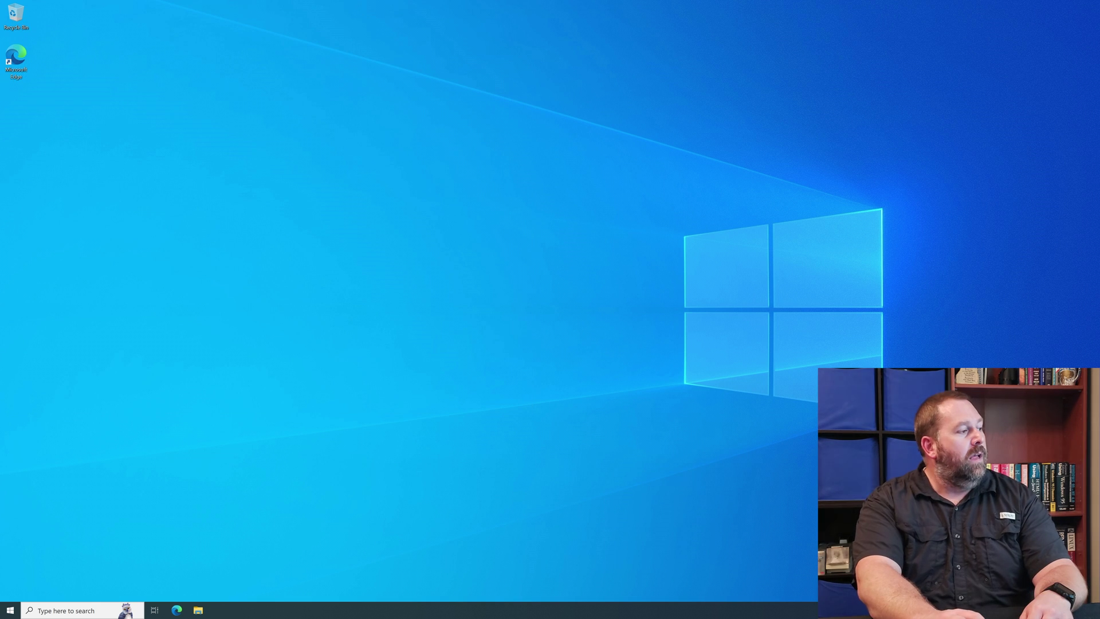
Restart Windows to apply the edited region policy
click(12, 612)
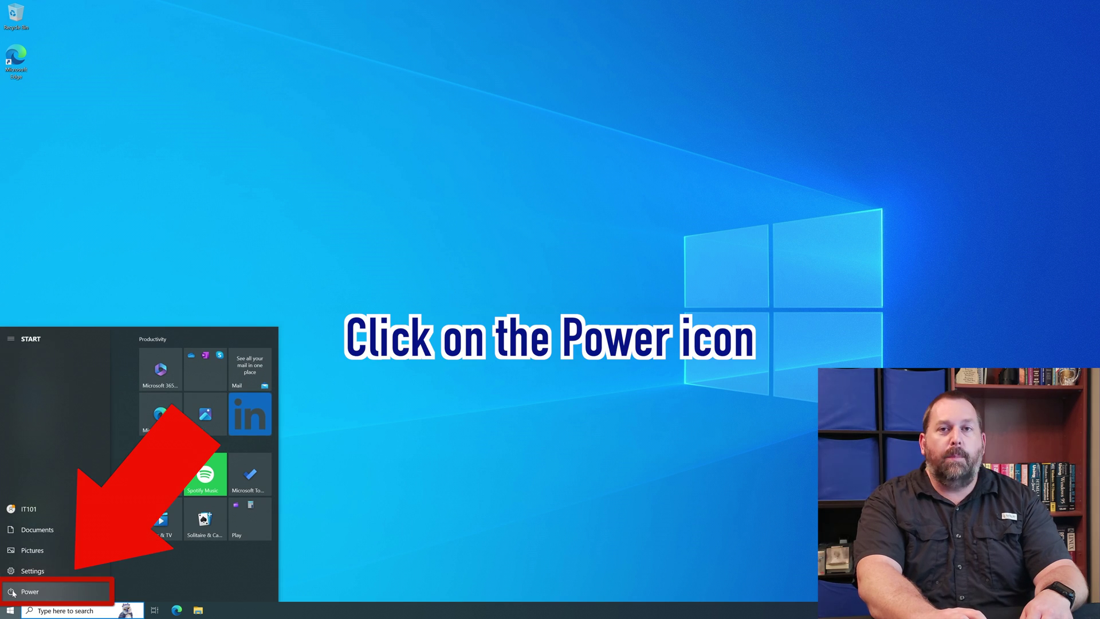
click(12, 591)
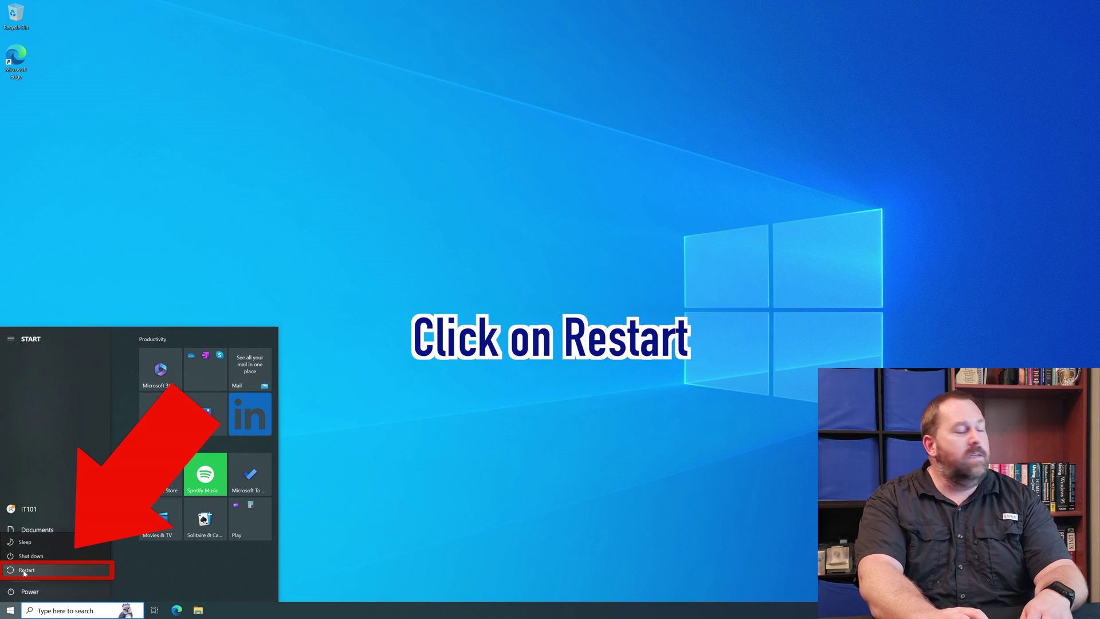
click(25, 571)
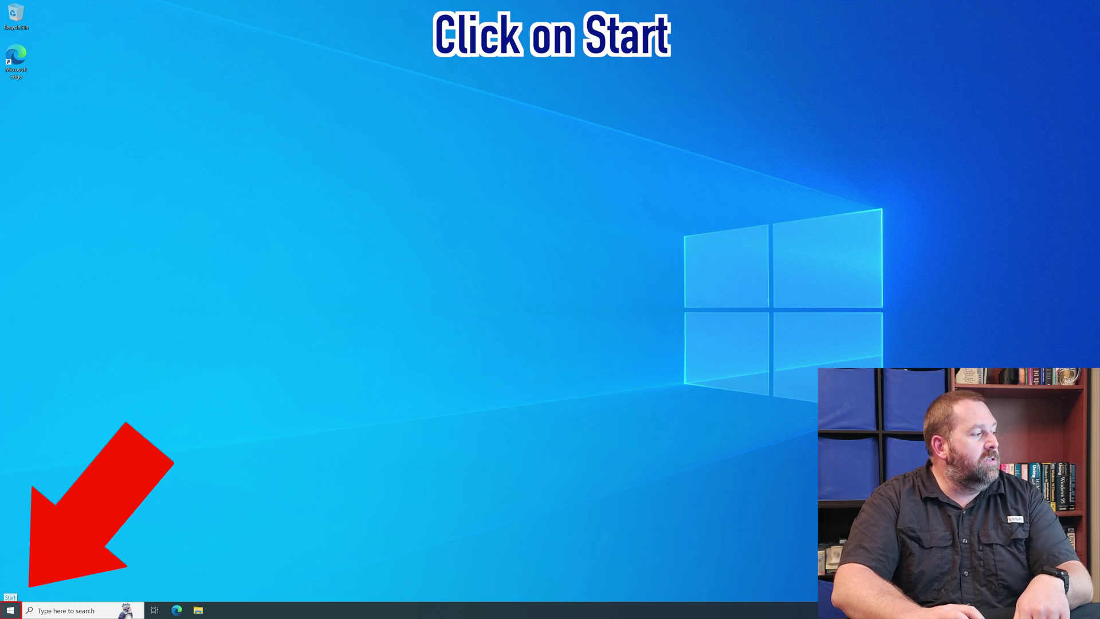
Open Apps & features in Settings and expand the Microsoft Edge entry to check its uninstall option
click(9, 610)
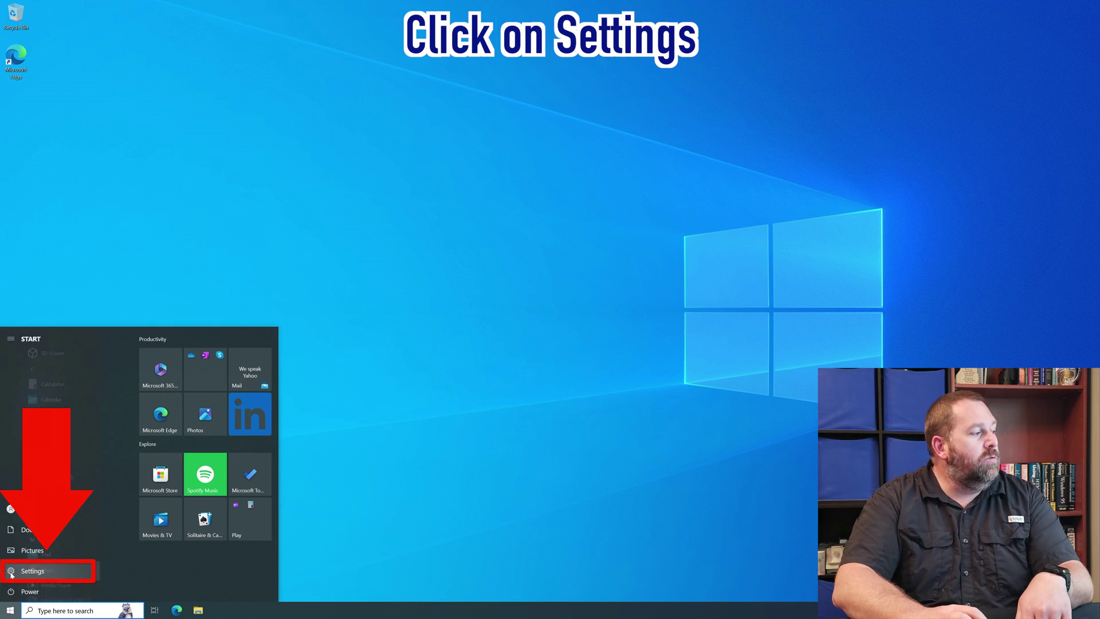
click(10, 571)
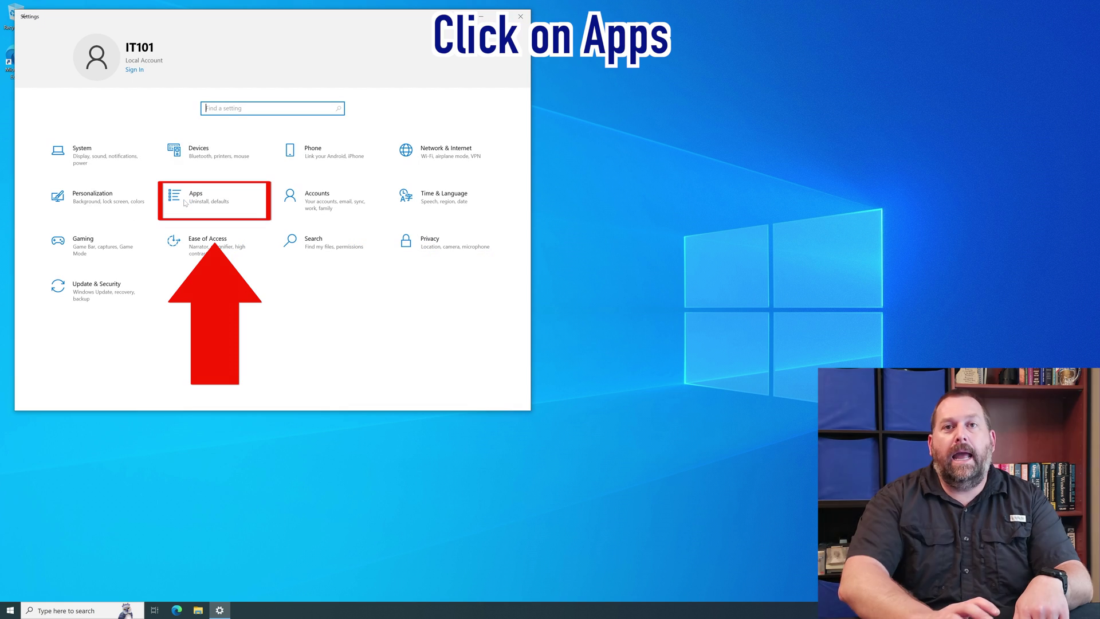
click(185, 203)
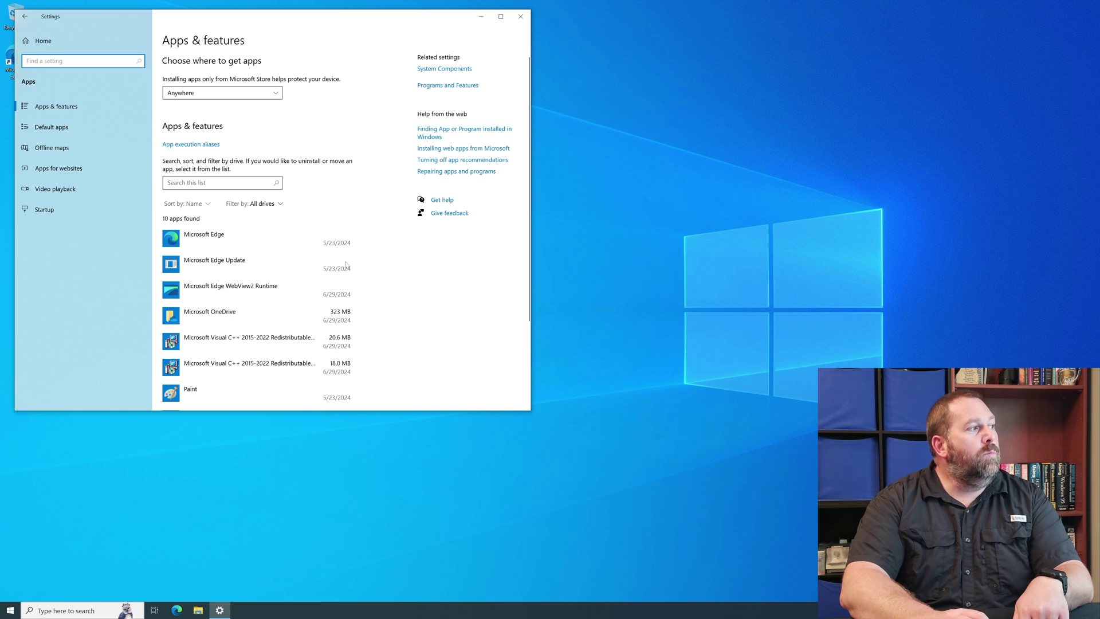
scroll(341, 298, down, 1)
scroll(341, 297, down, 5)
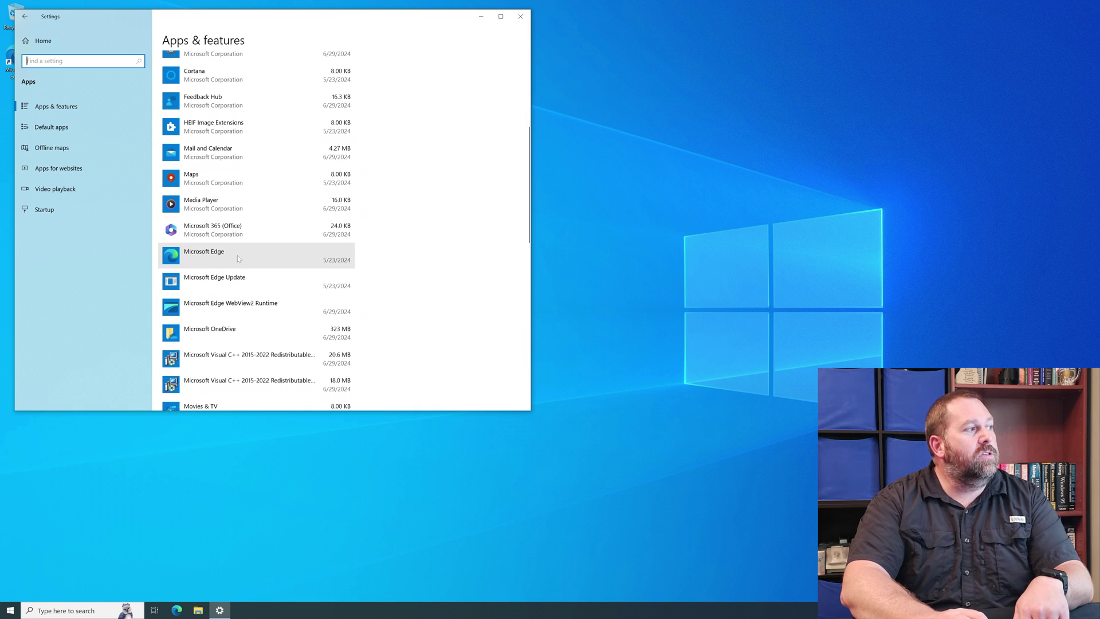
click(238, 259)
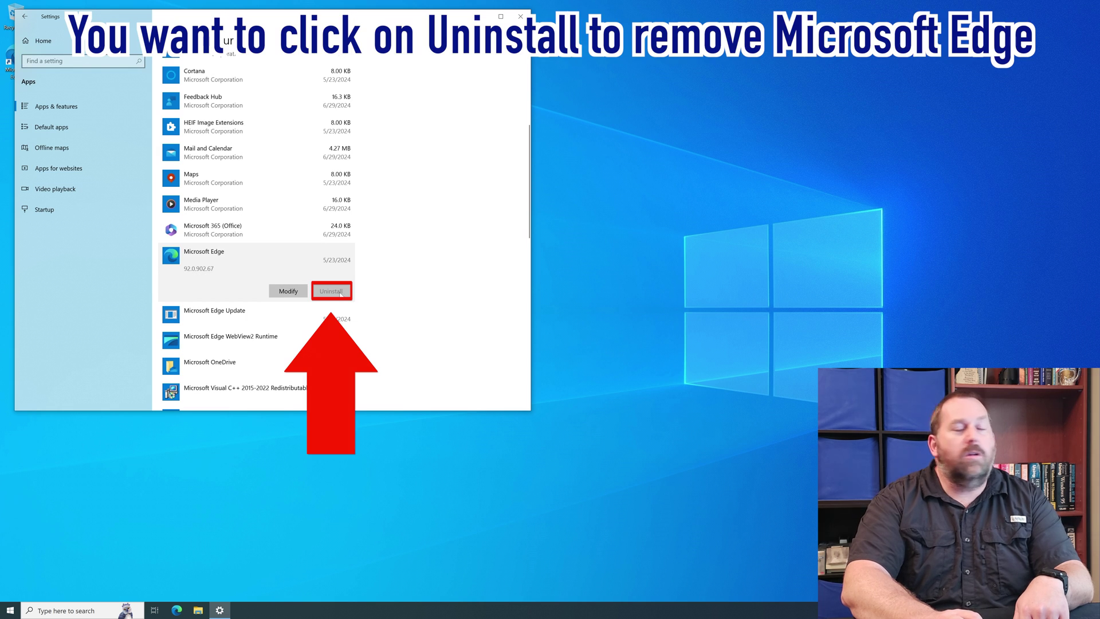
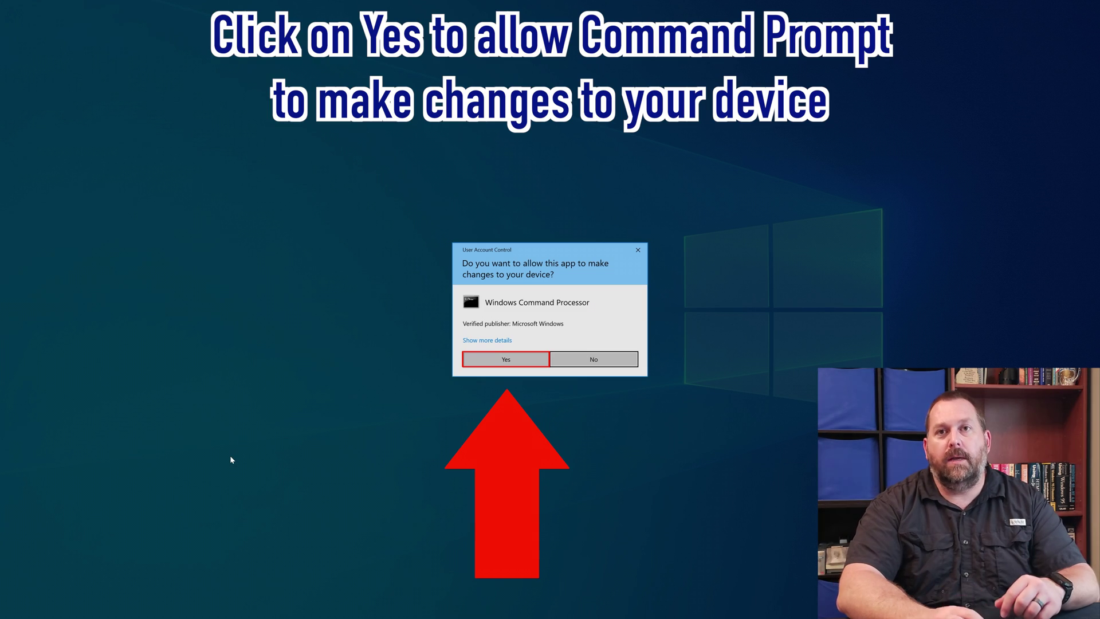
Allow Command Prompt to run with administrator rights and place its window below the Notepad window
click(497, 361)
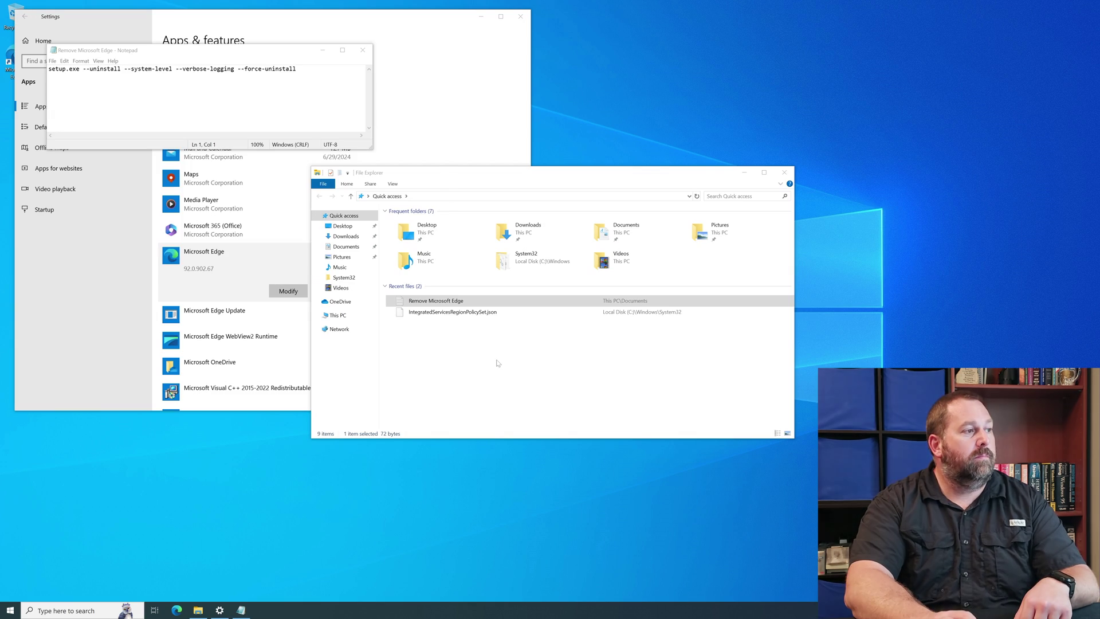
drag(334, 65, 319, 361)
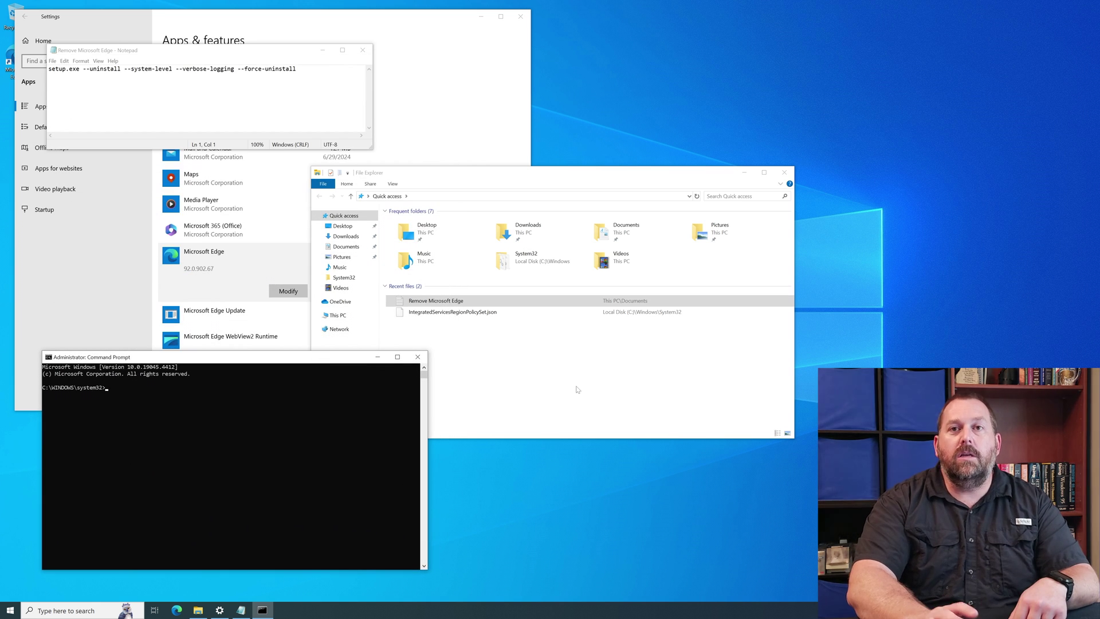
In File Explorer, open the folder C:\Program Files (x86)\Microsoft\Edge\Application\92.0.902.67\Installer and locate the setup application
click(595, 398)
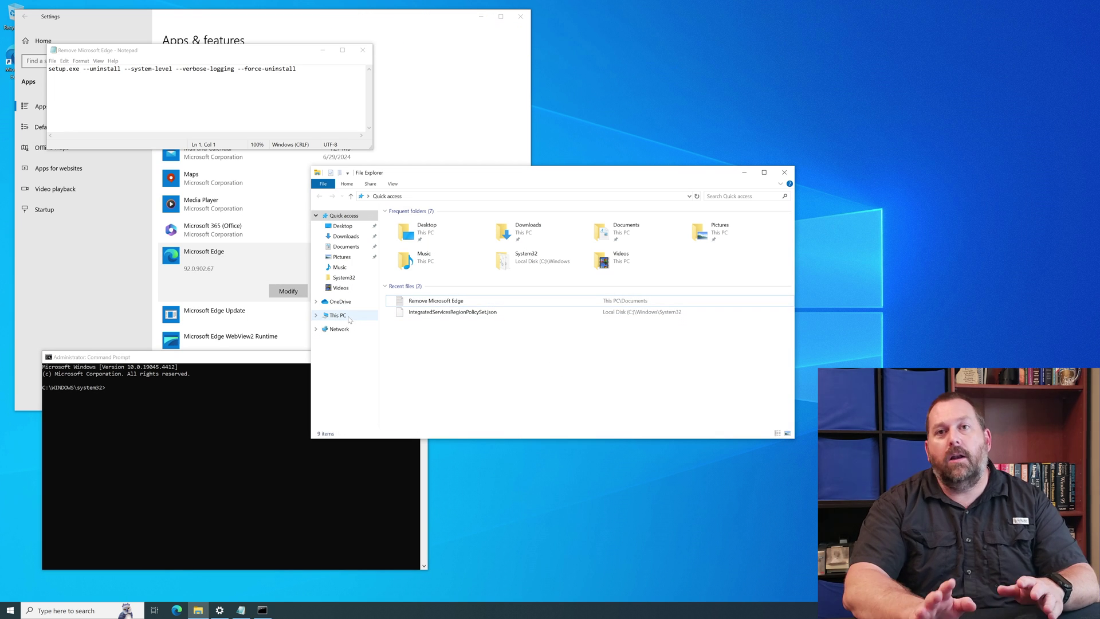
click(344, 317)
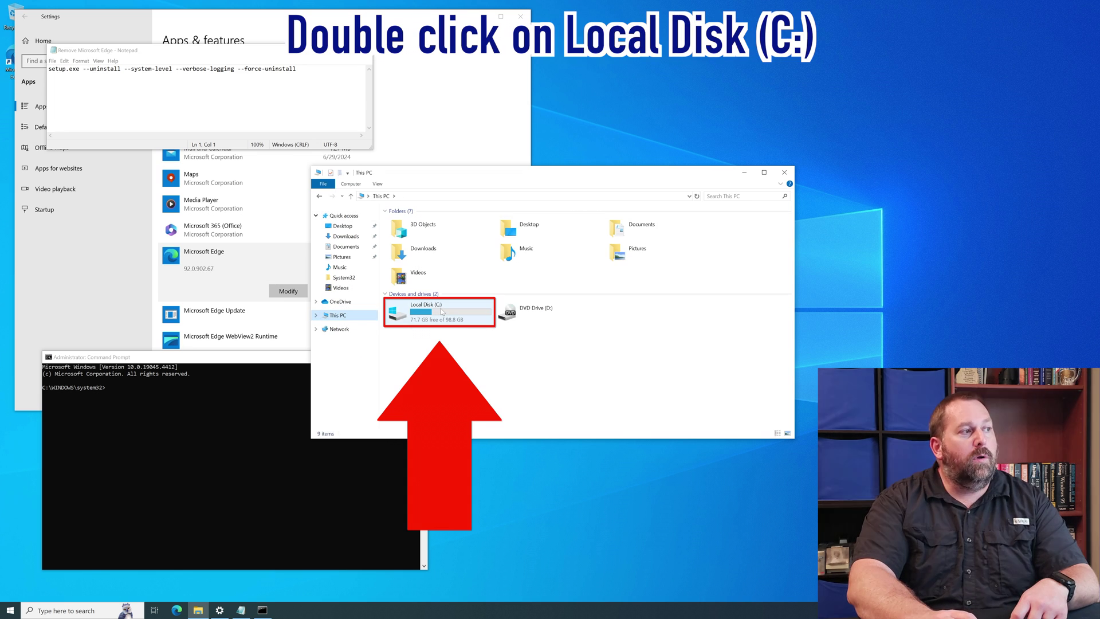
double_click(442, 312)
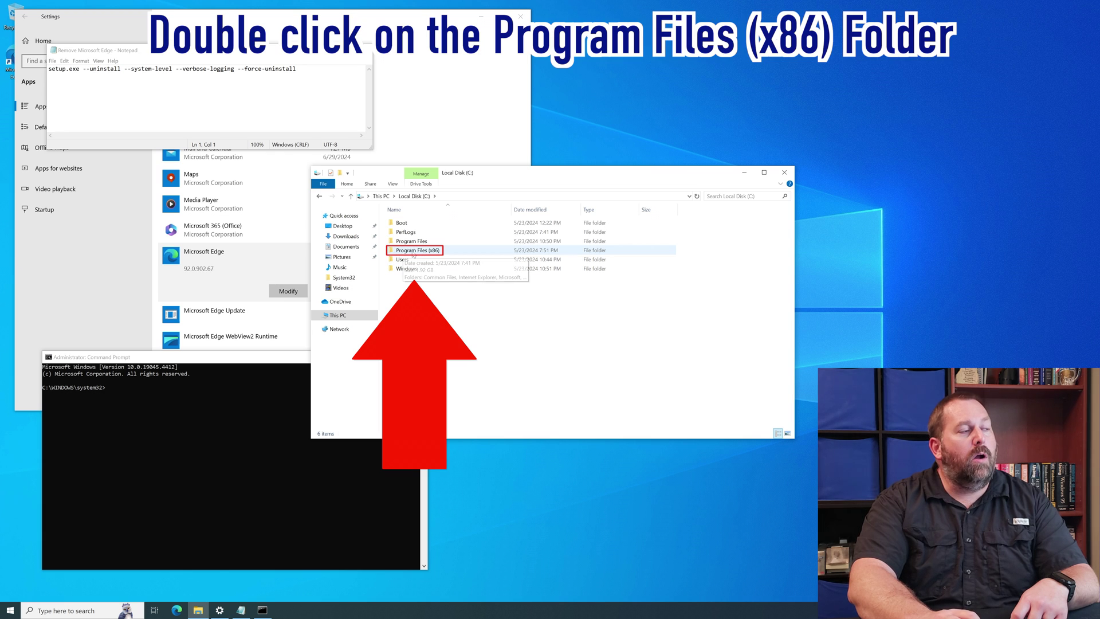
double_click(435, 253)
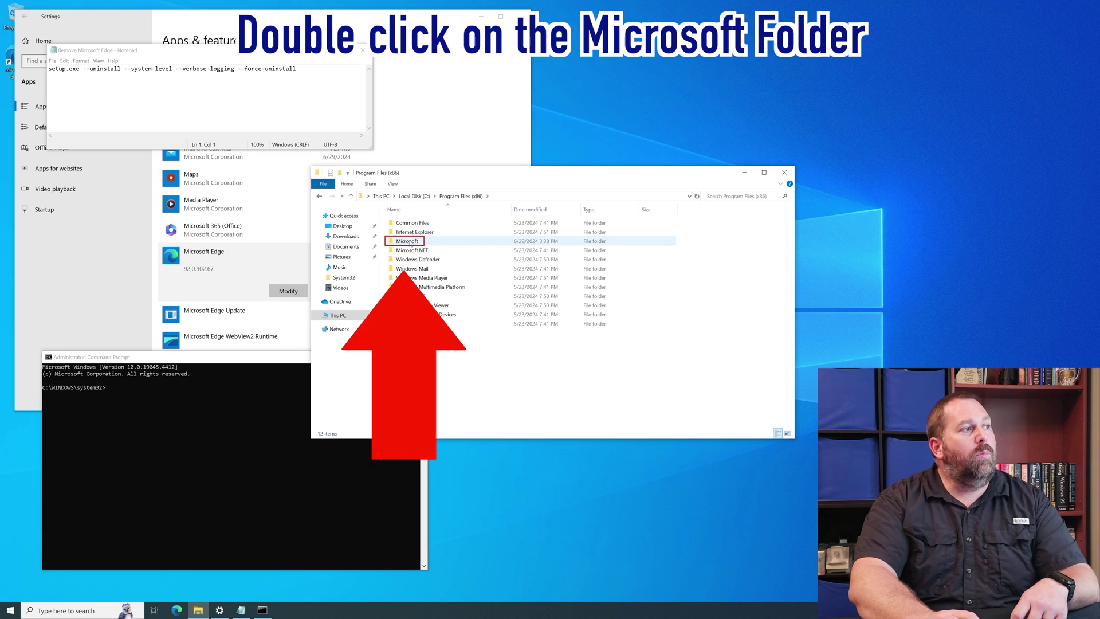
double_click(414, 243)
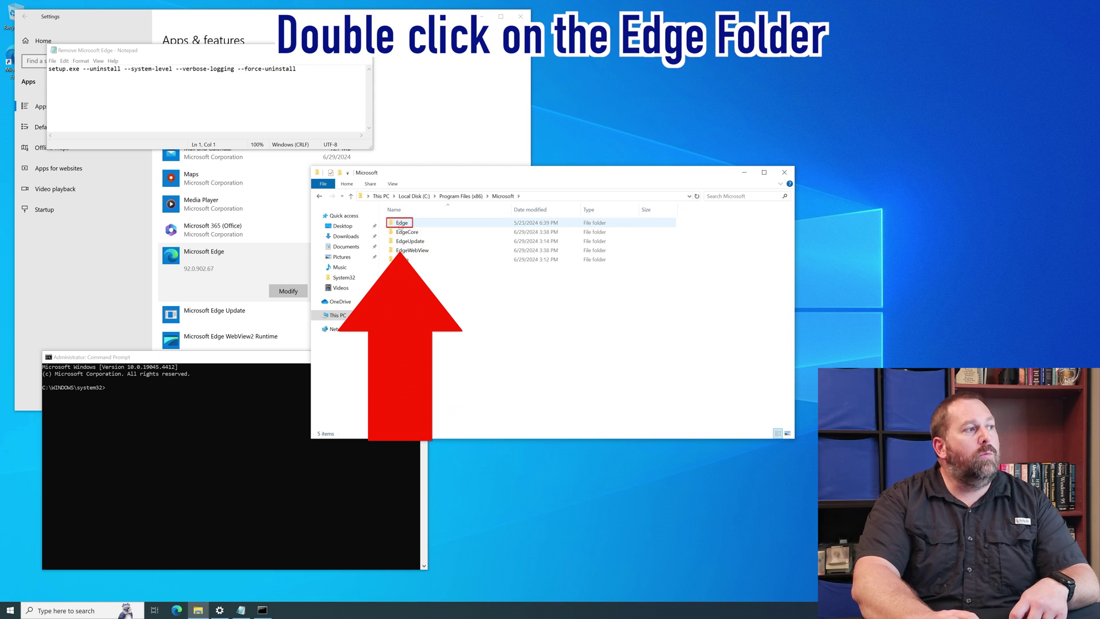
double_click(401, 224)
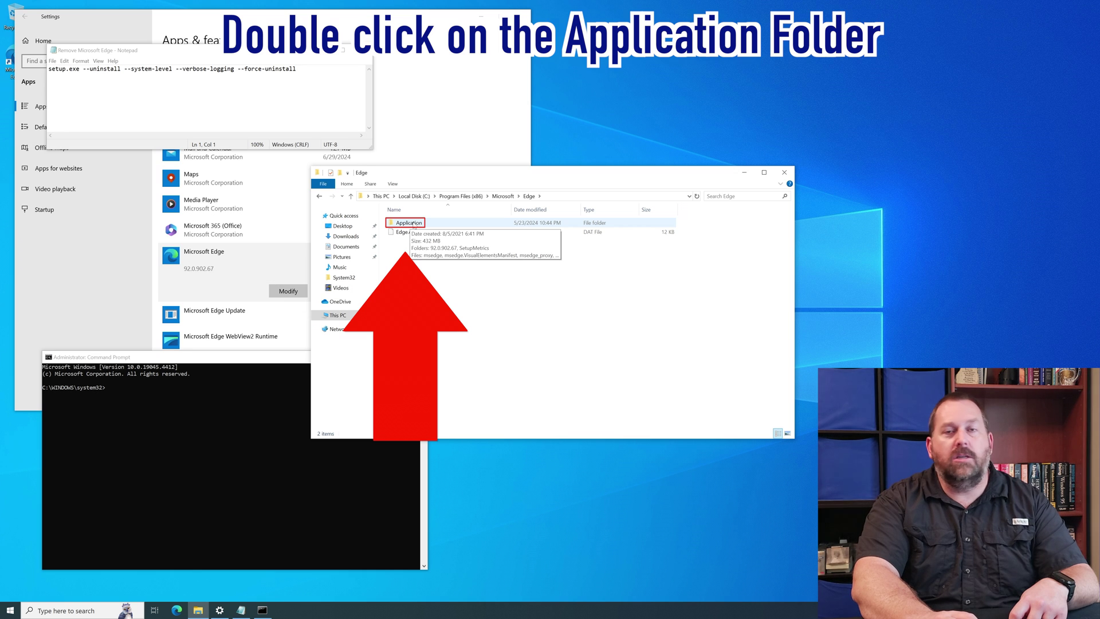
double_click(408, 223)
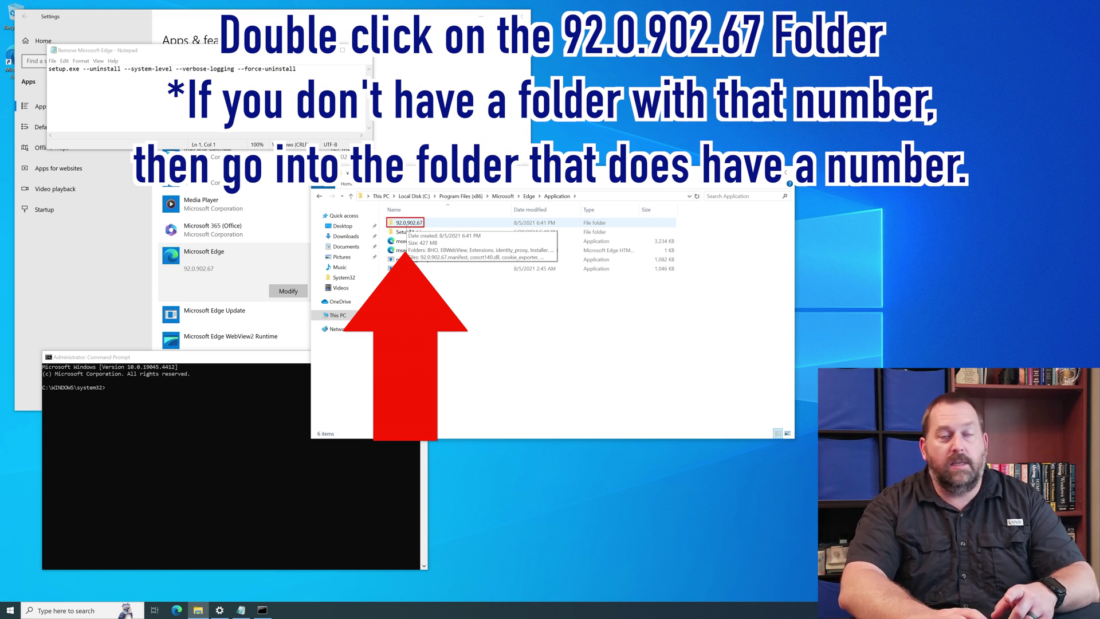
double_click(406, 223)
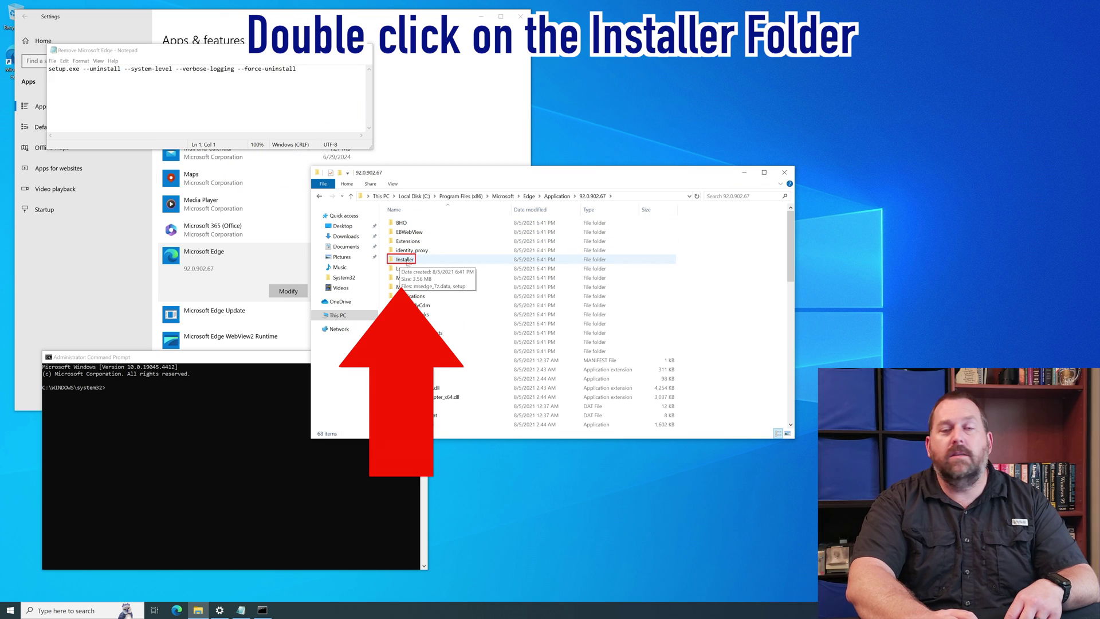
double_click(406, 261)
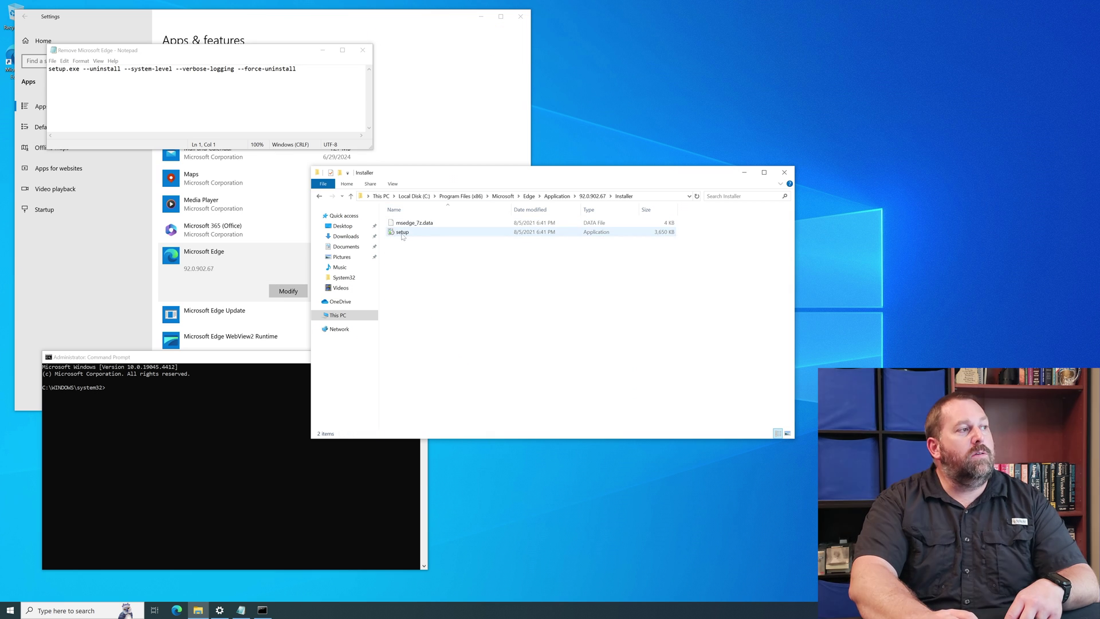
click(432, 233)
click(434, 258)
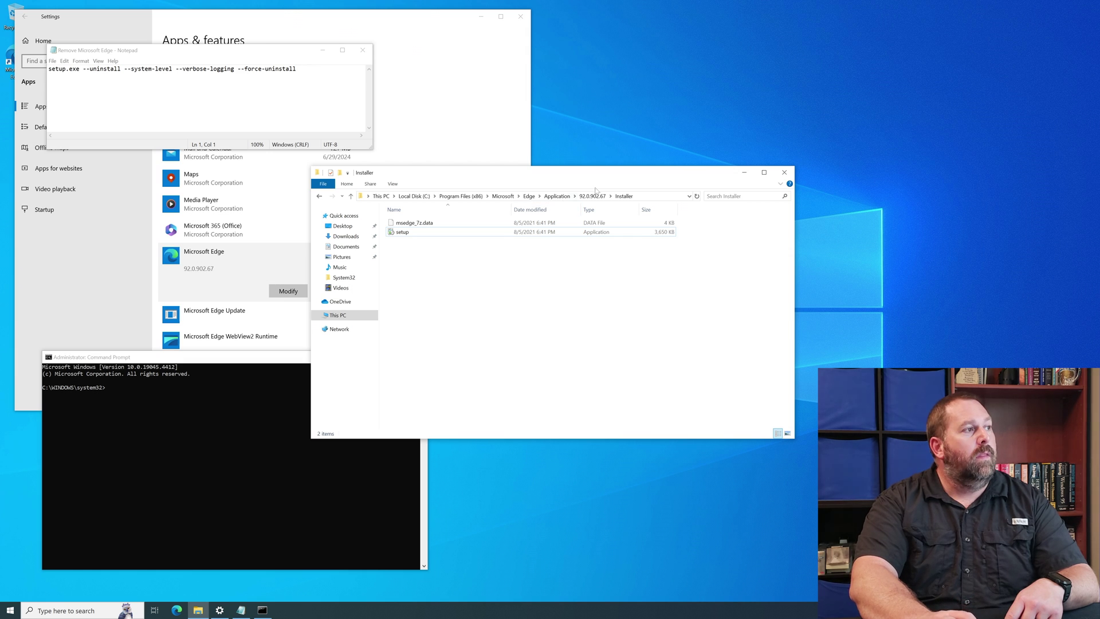
Copy the Installer folder's path and change the Command Prompt directory to it with cd
click(646, 196)
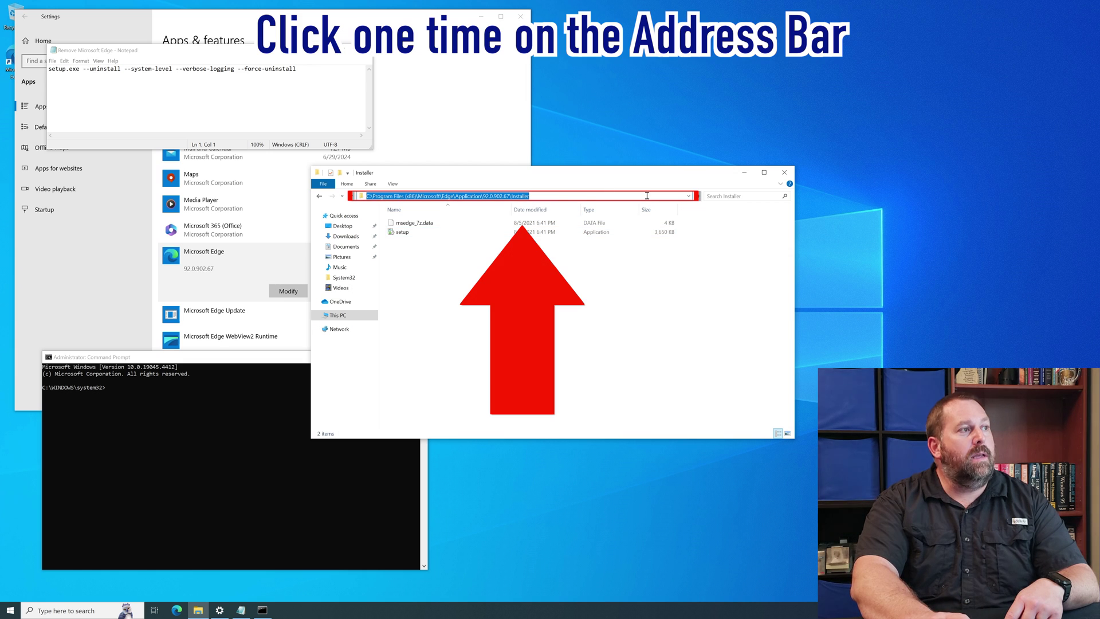
right_click(505, 197)
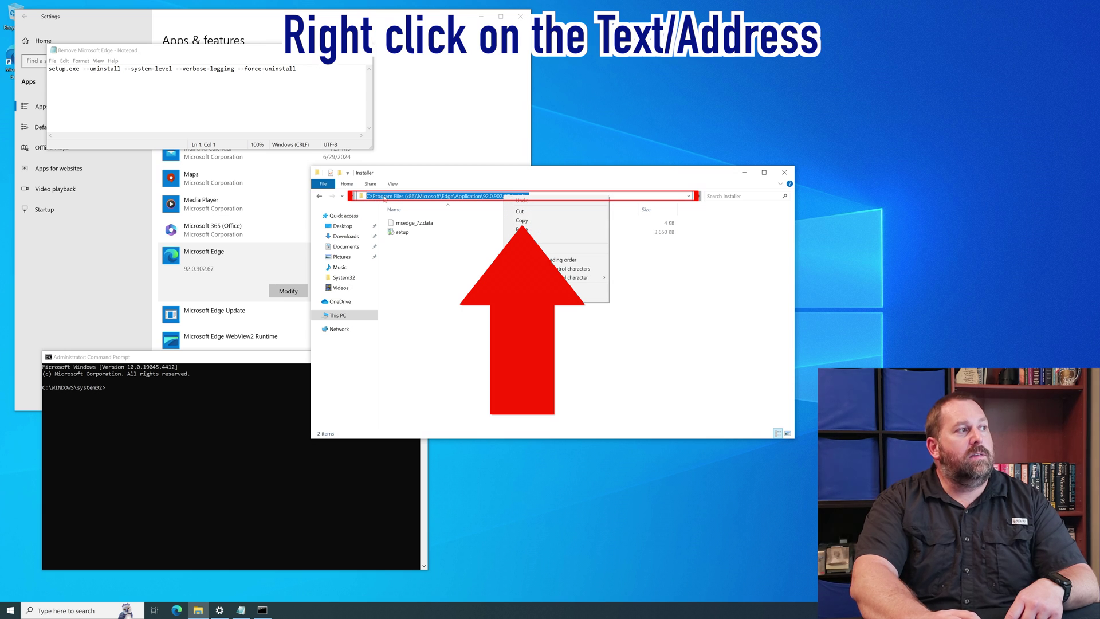
click(521, 220)
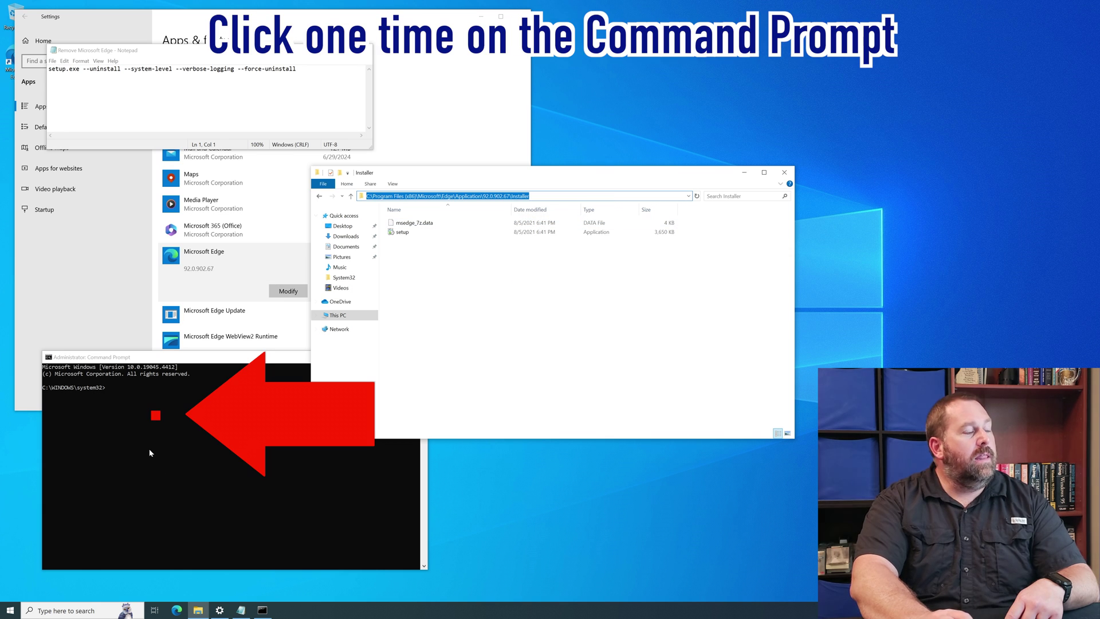
click(160, 422)
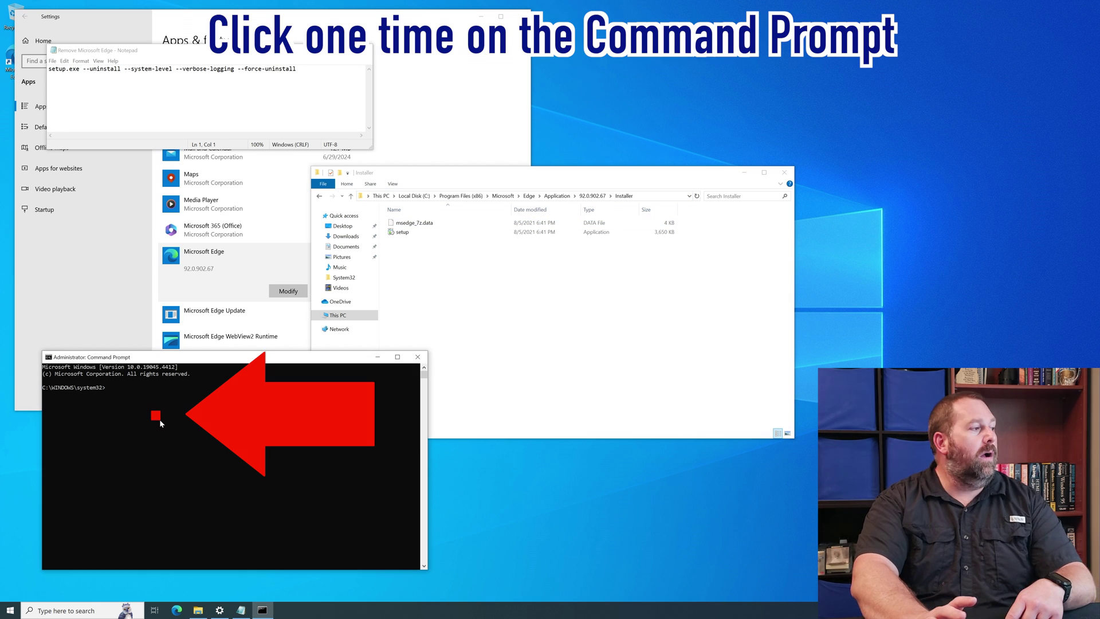
text(cd)
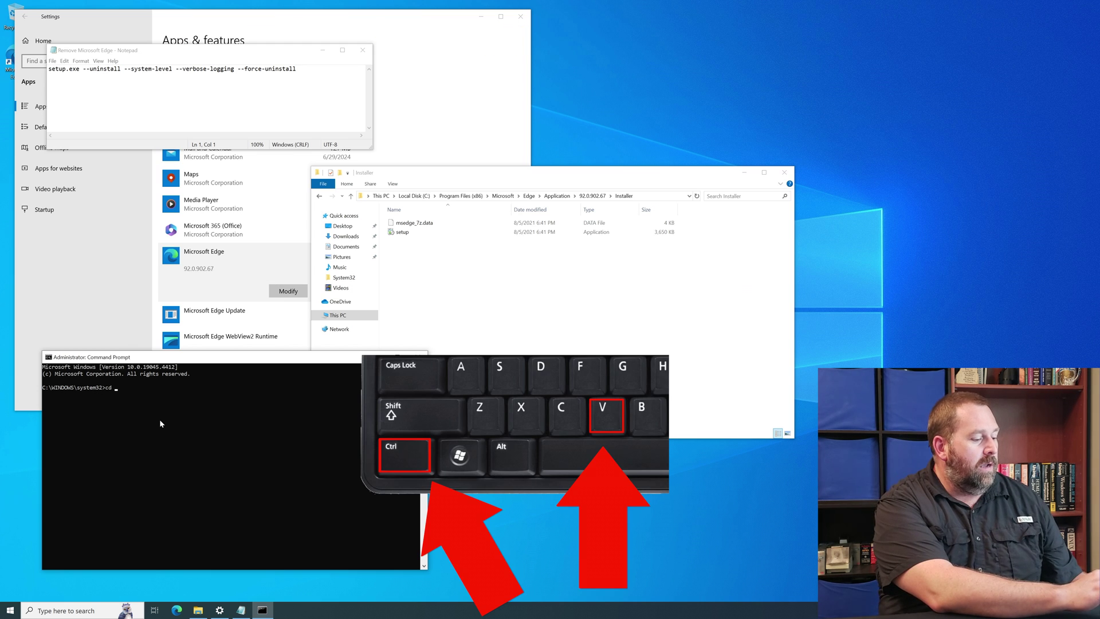
key(ctrl+v)
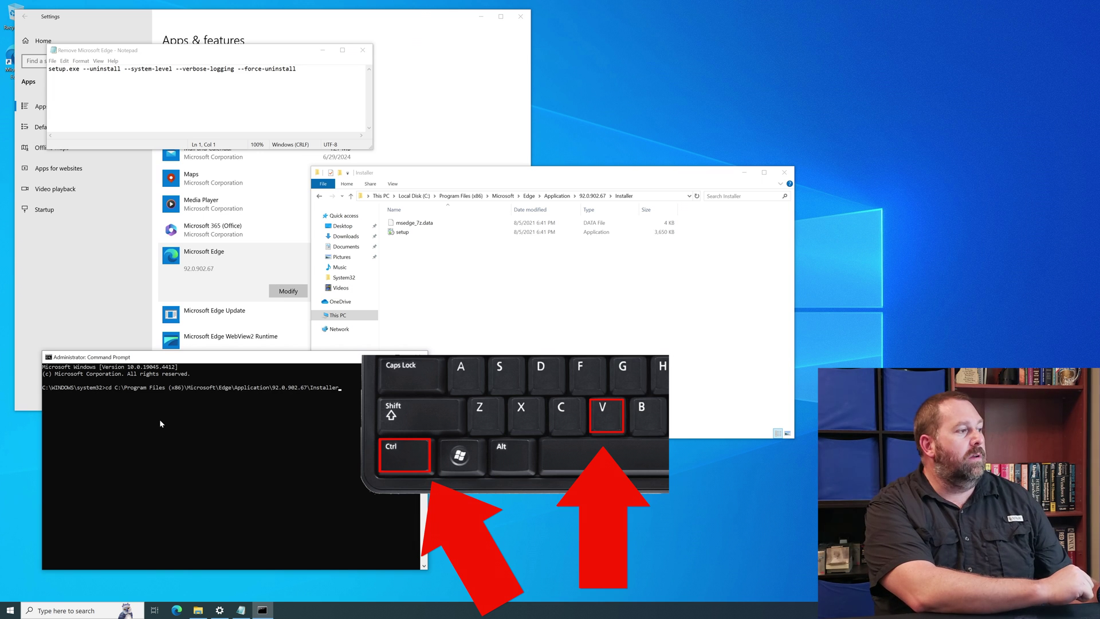
key(Return)
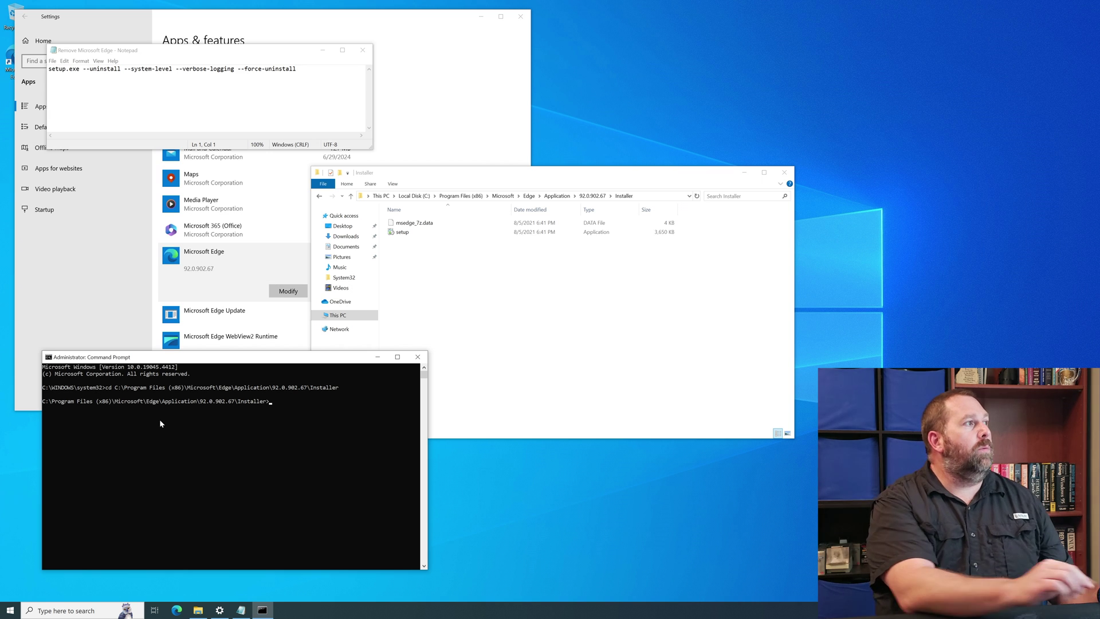
Copy the setup.exe --uninstall --system-level --verbose-logging --force-uninstall command from Notepad and run it in the administrator Command Prompt
click(158, 79)
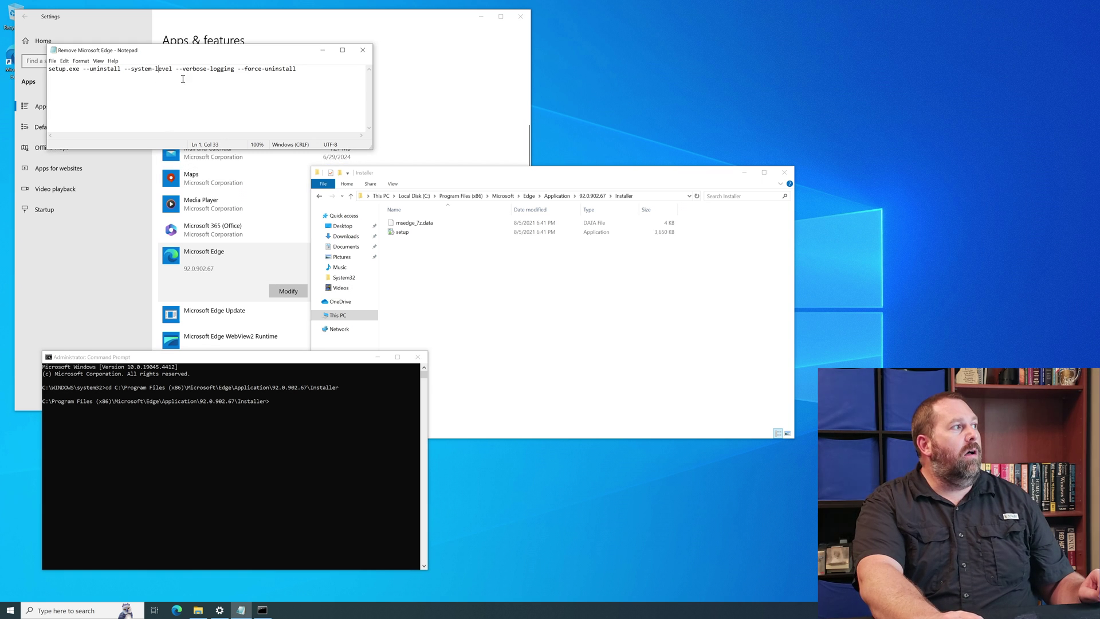
drag(318, 69, 52, 69)
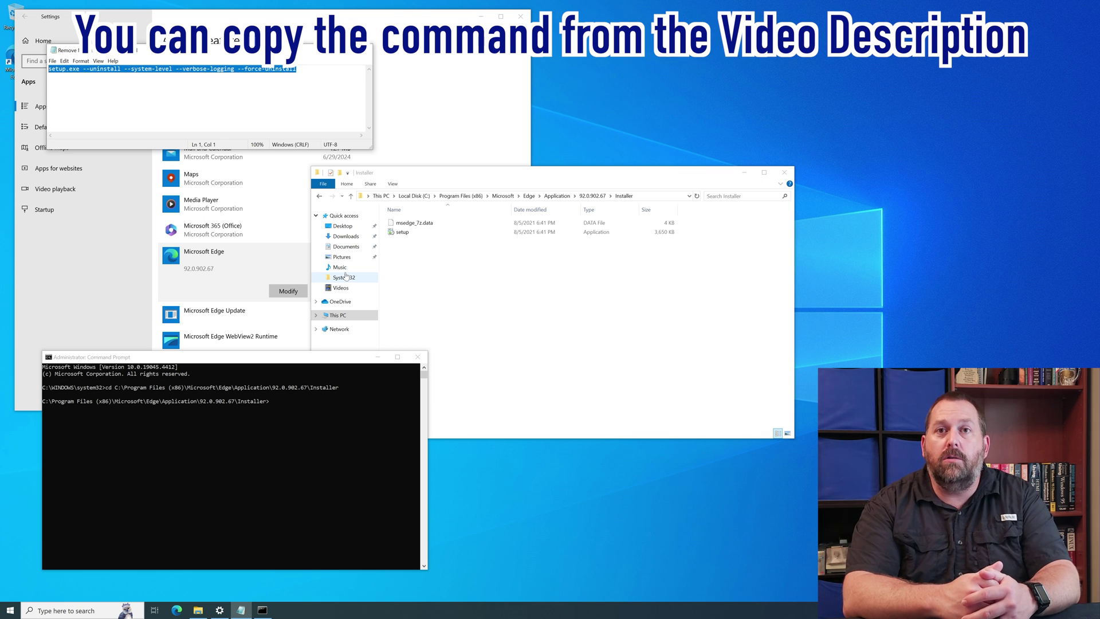
click(357, 459)
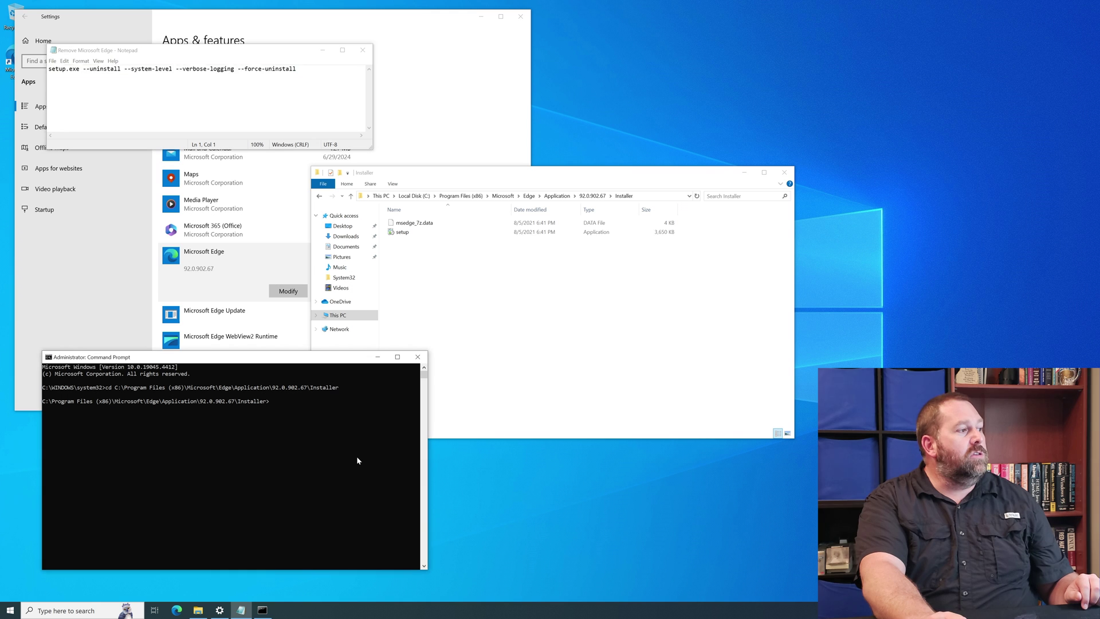
key(ctrl+v)
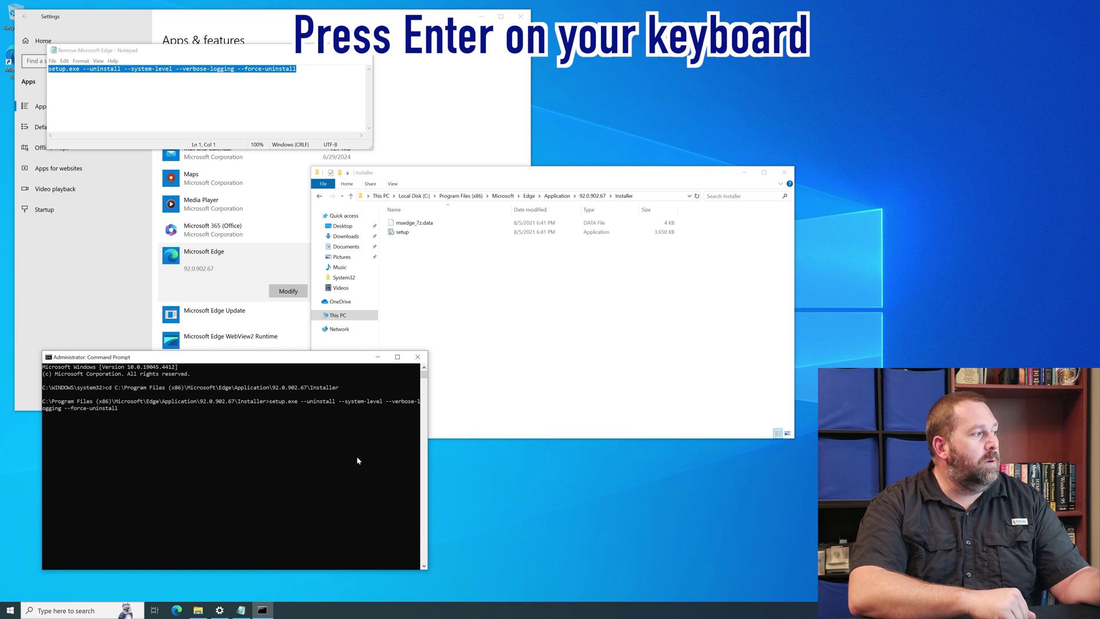
key(Return)
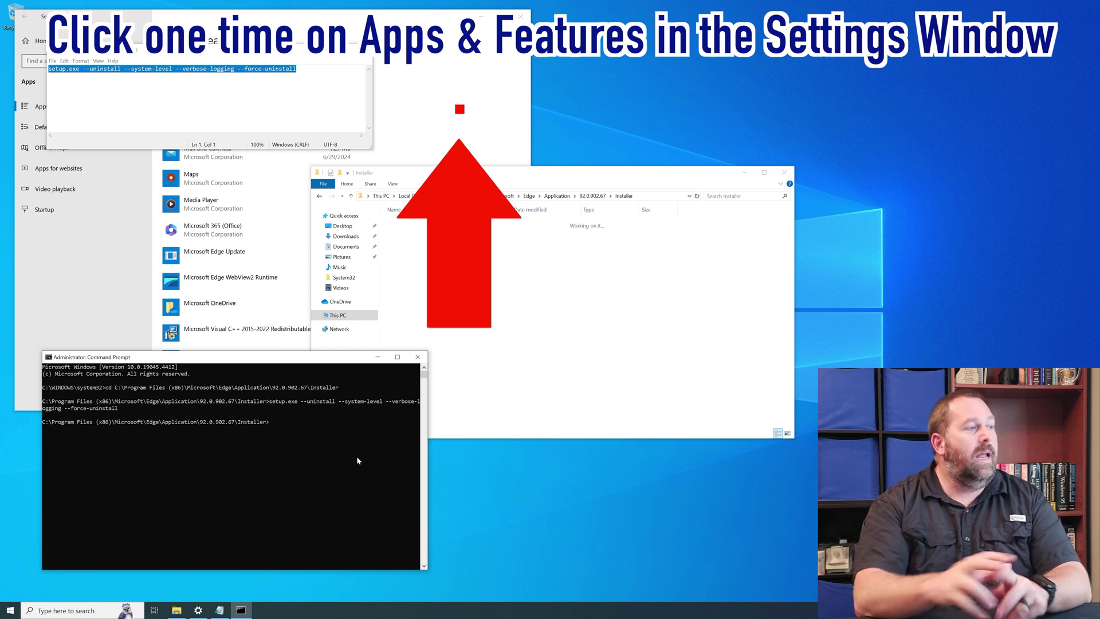
Check the Microsoft Edge Update entry in Apps & features and the EdgeUpdate folder in C:\Program Files (x86)\Microsoft
click(444, 119)
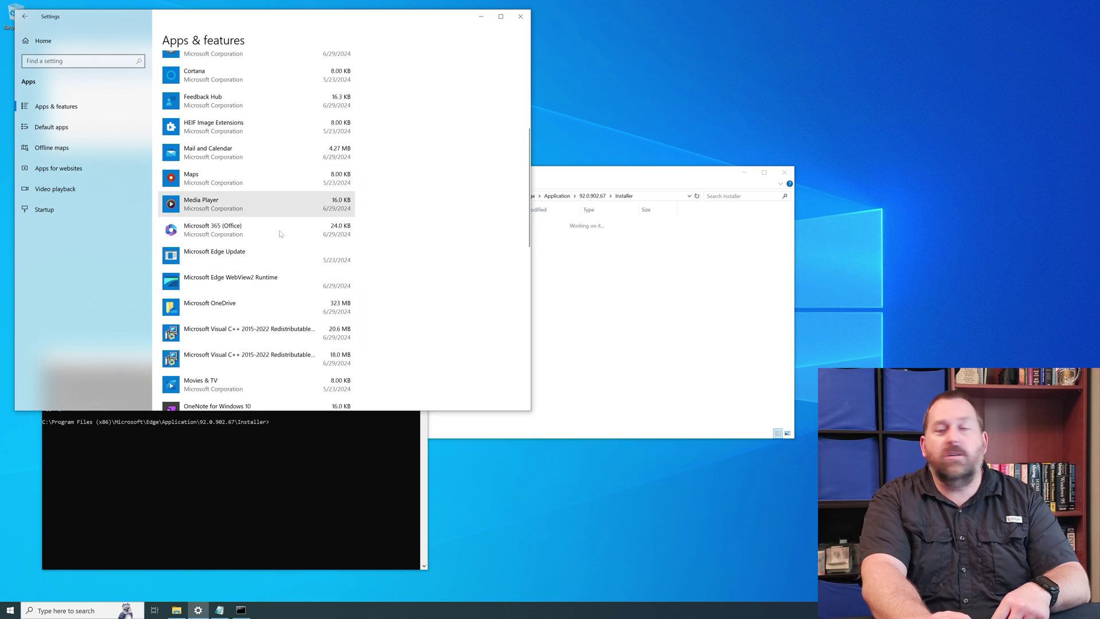
click(262, 256)
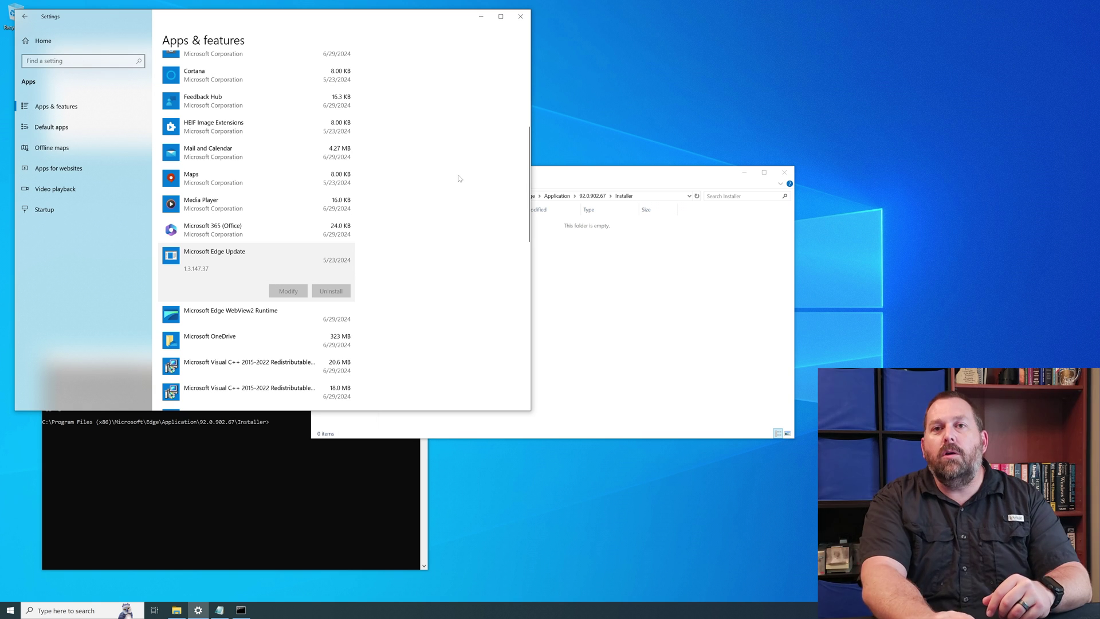
click(616, 305)
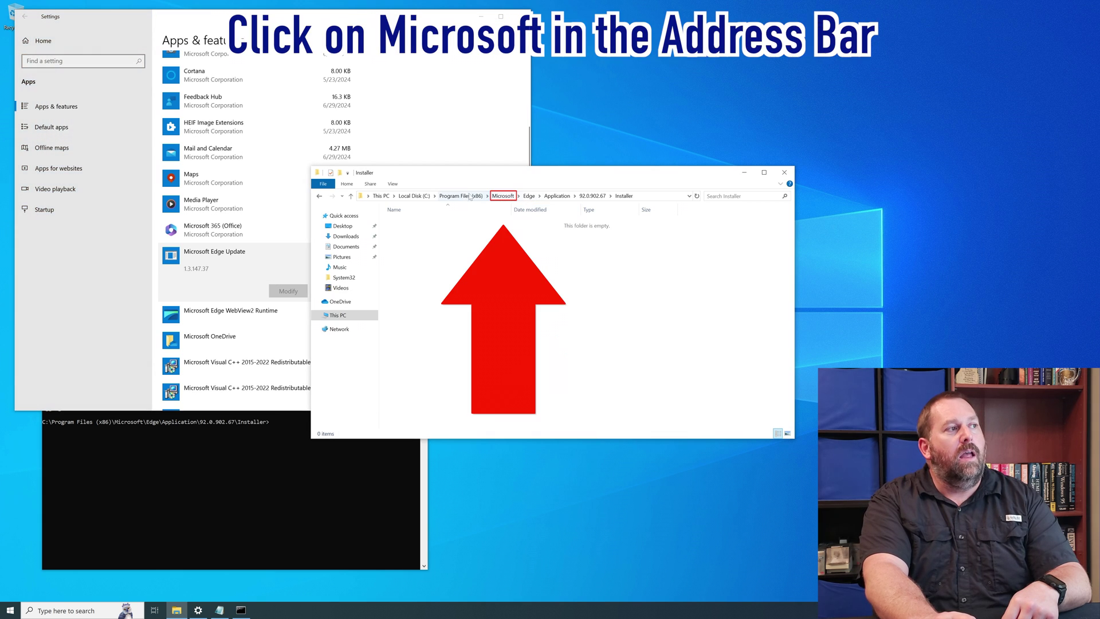
click(503, 195)
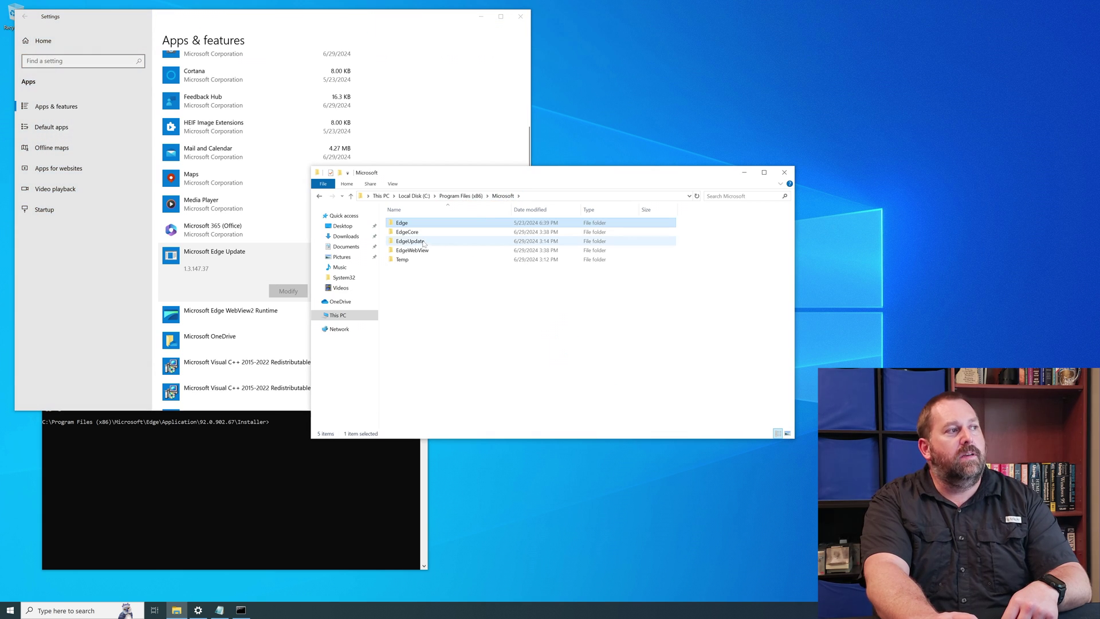
click(416, 245)
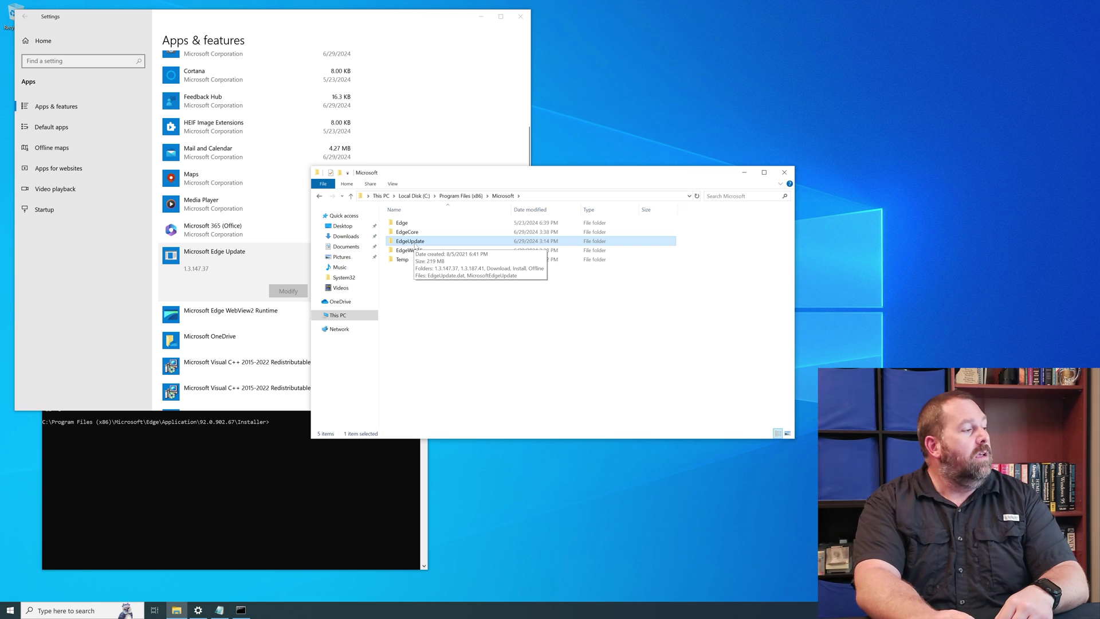
Search for regedit, run Registry Editor as administrator and allow it to make changes to the device
click(8, 612)
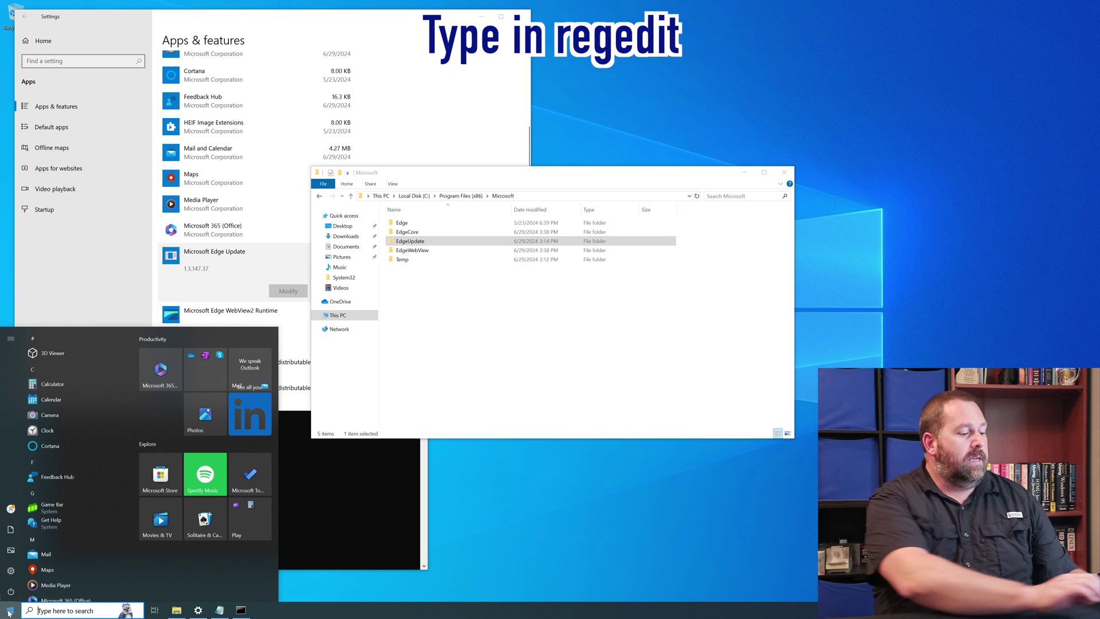
text(regedit)
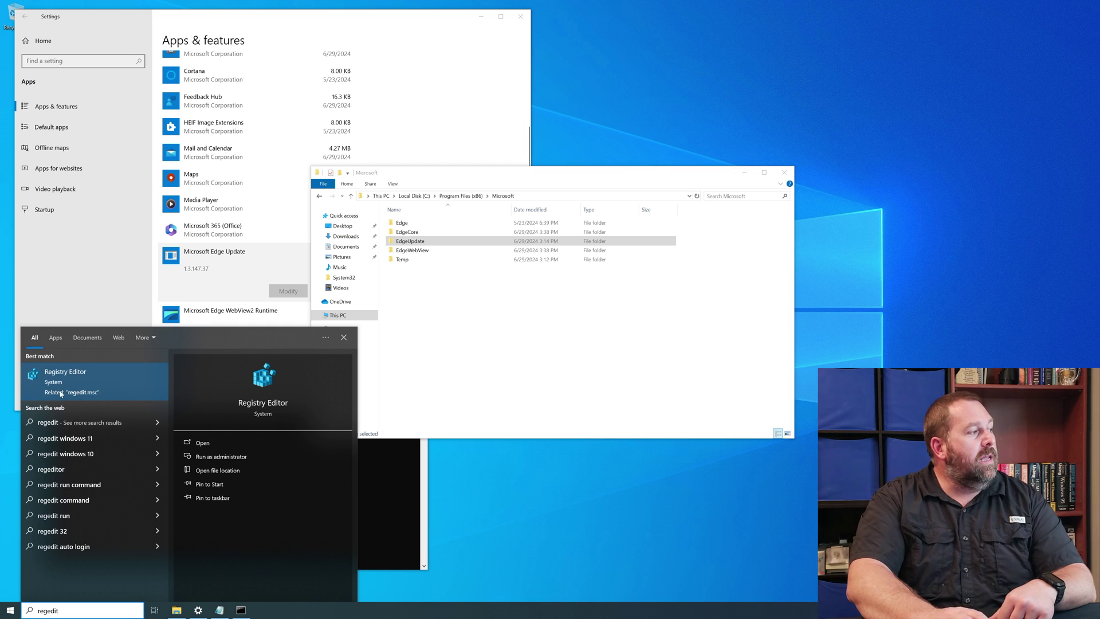
click(232, 456)
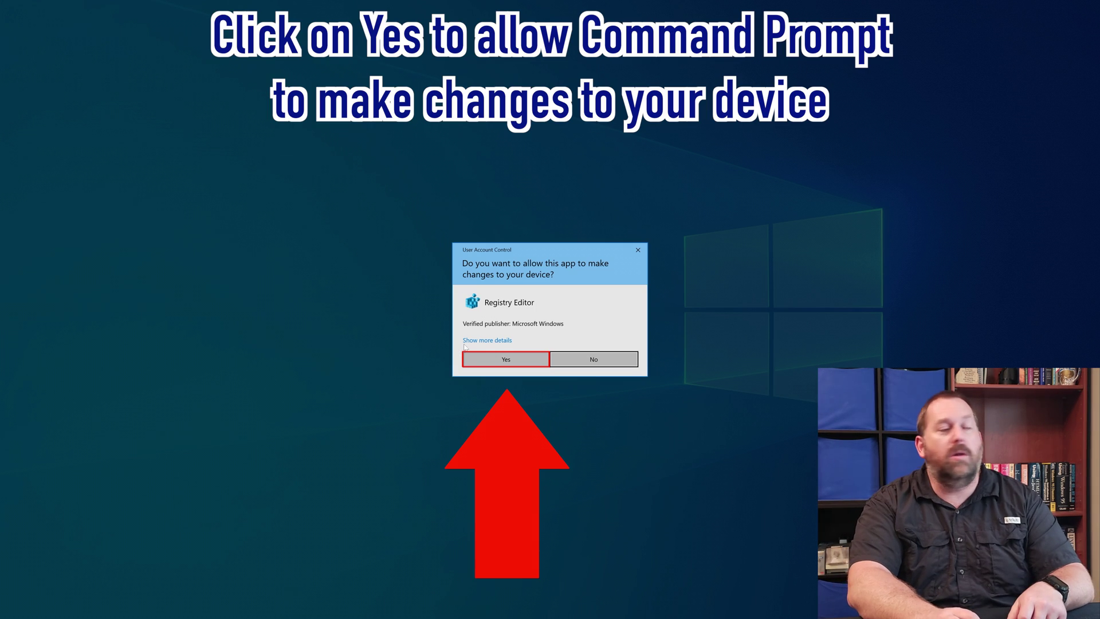
click(503, 359)
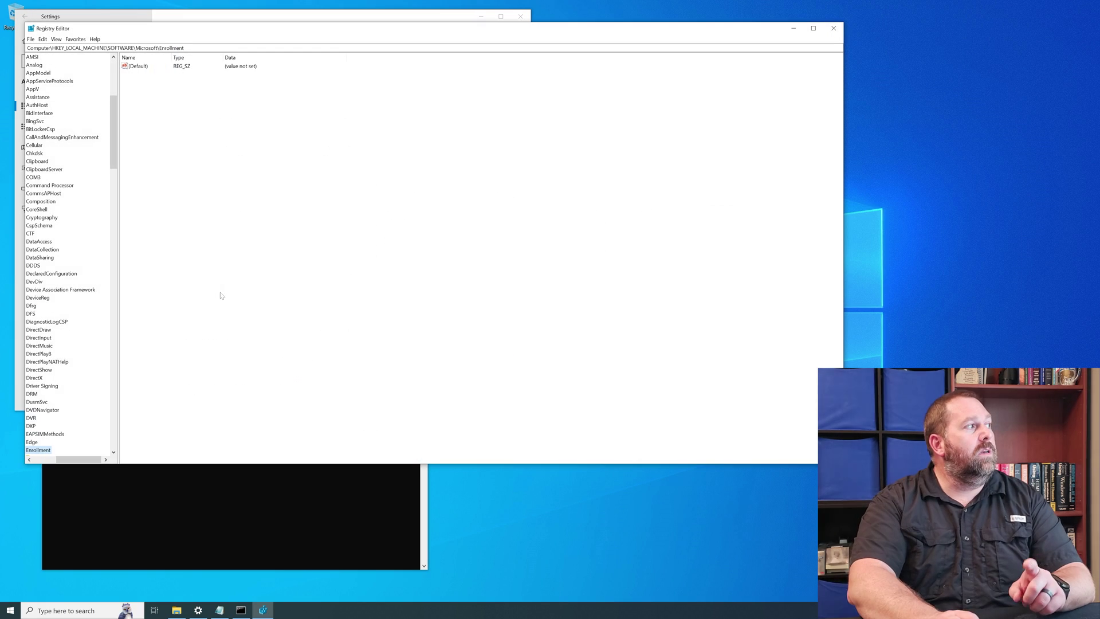
Create a new registry key named EdgeUpdate under HKEY_LOCAL_MACHINE\SOFTWARE\Microsoft
drag(86, 459, 63, 459)
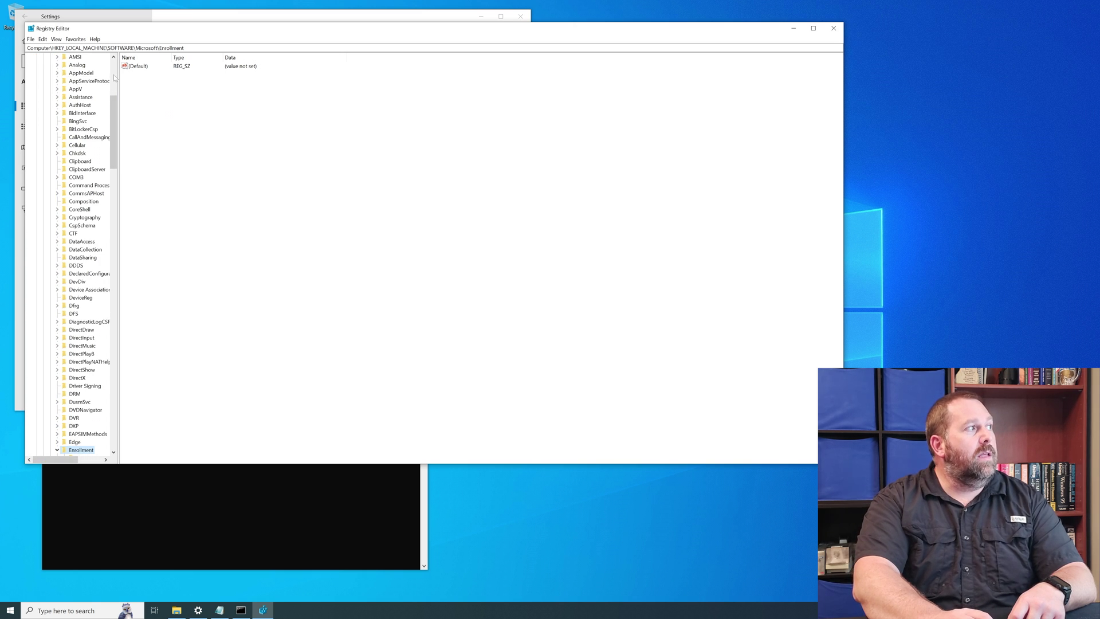
scroll(114, 74, up, 2)
scroll(114, 75, up, 6)
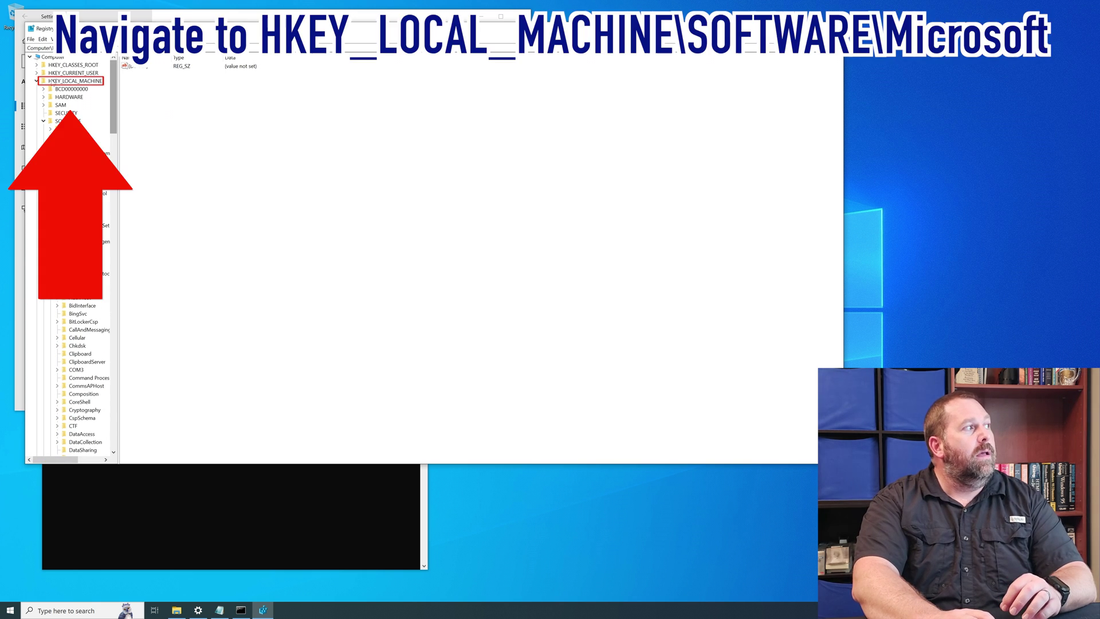
click(83, 81)
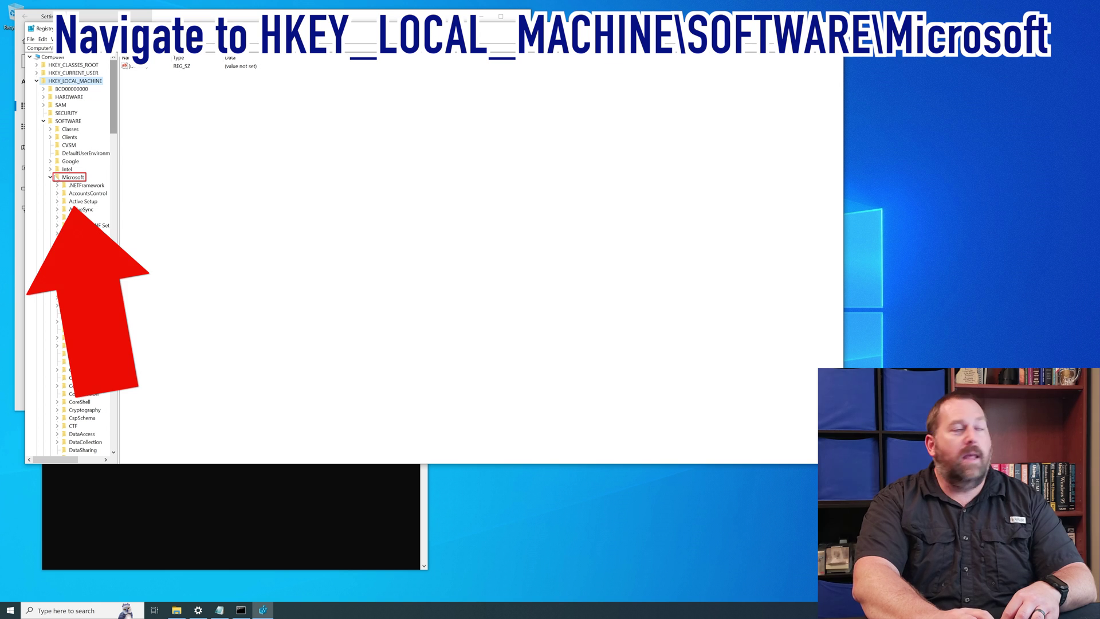
click(73, 176)
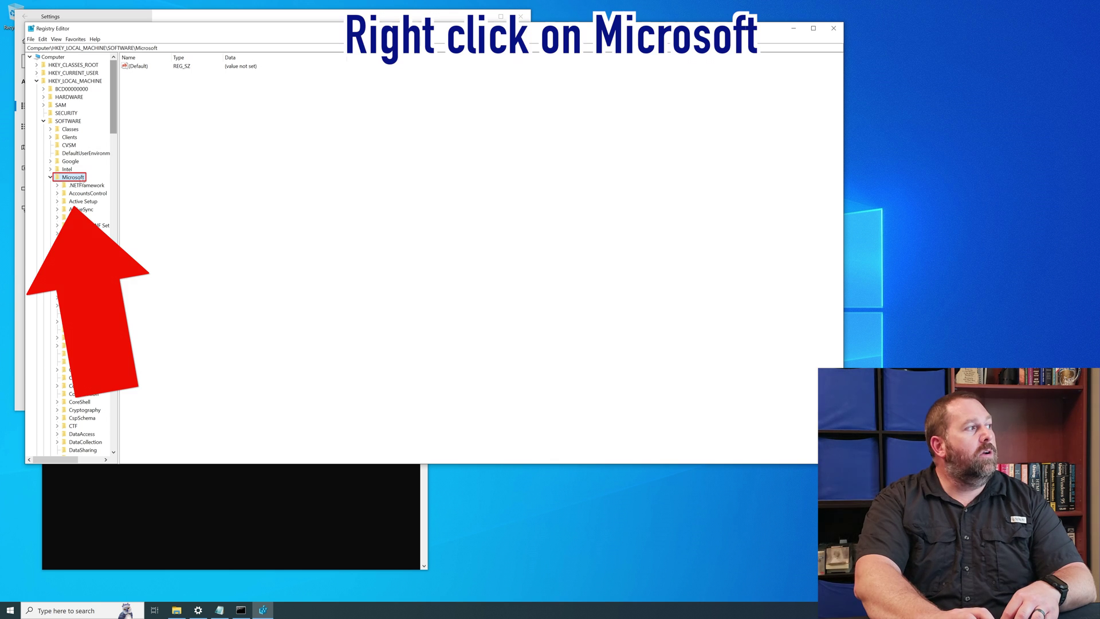
right_click(83, 178)
click(95, 194)
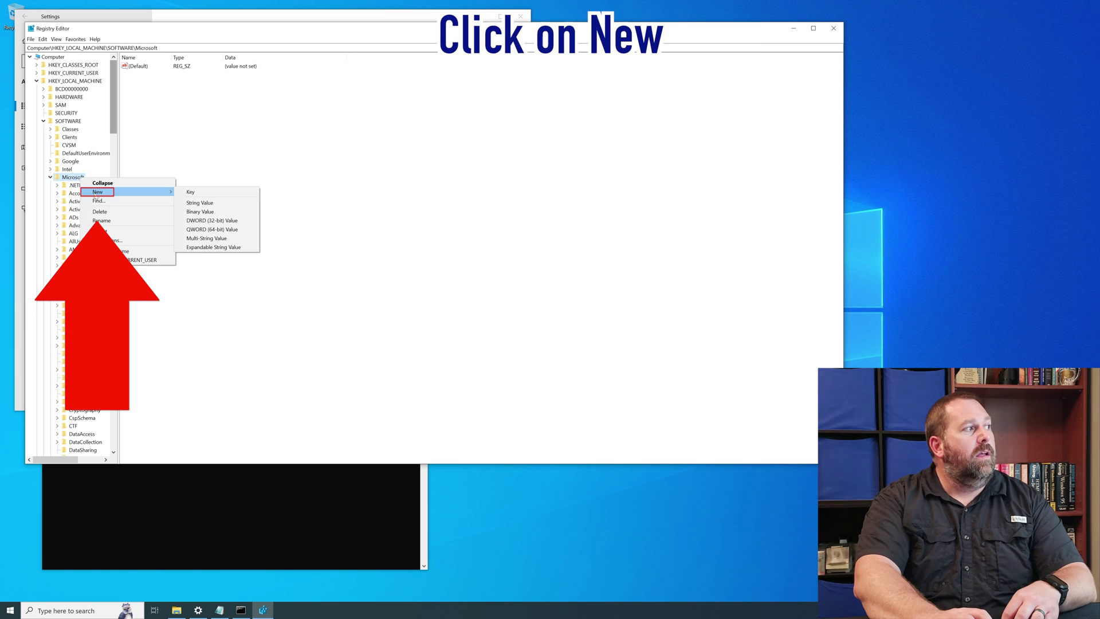
click(192, 192)
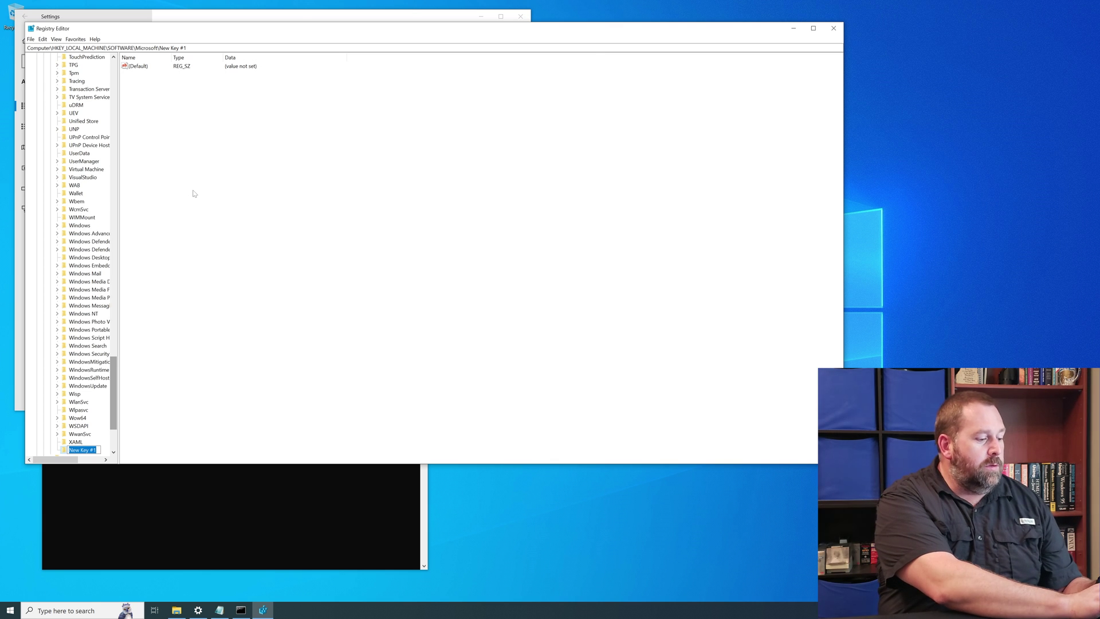
text(EdgeU)
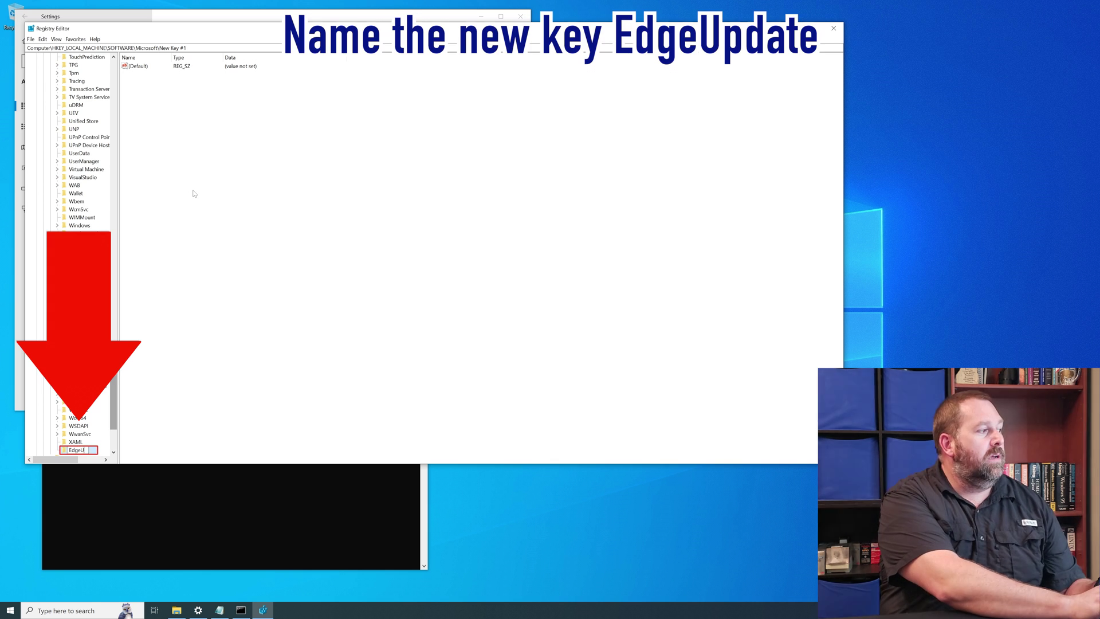
text(pdate)
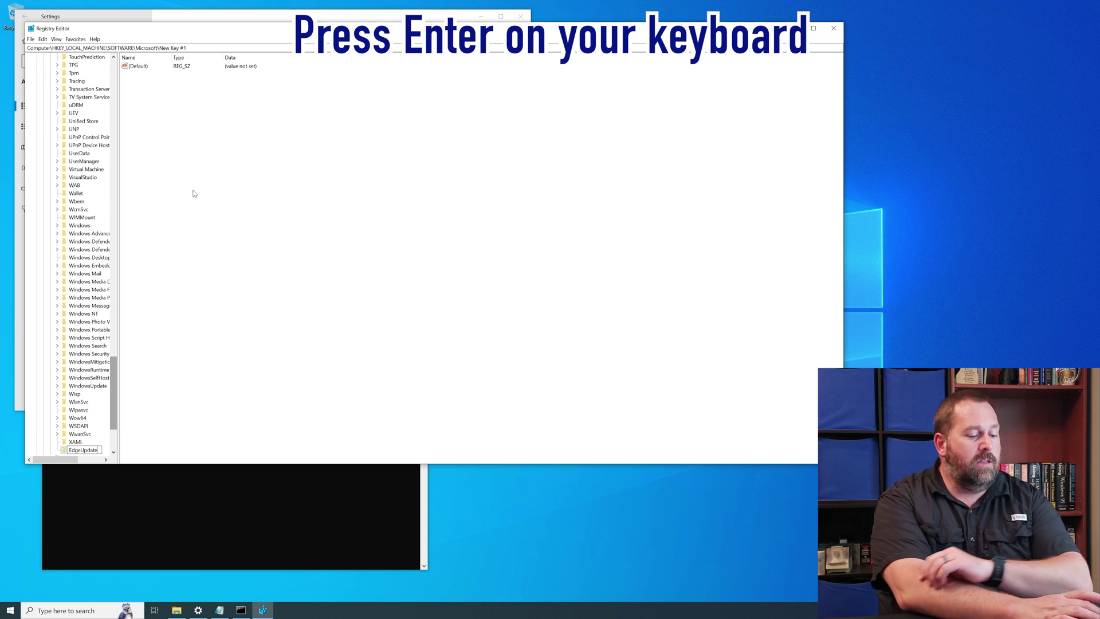
key(Return)
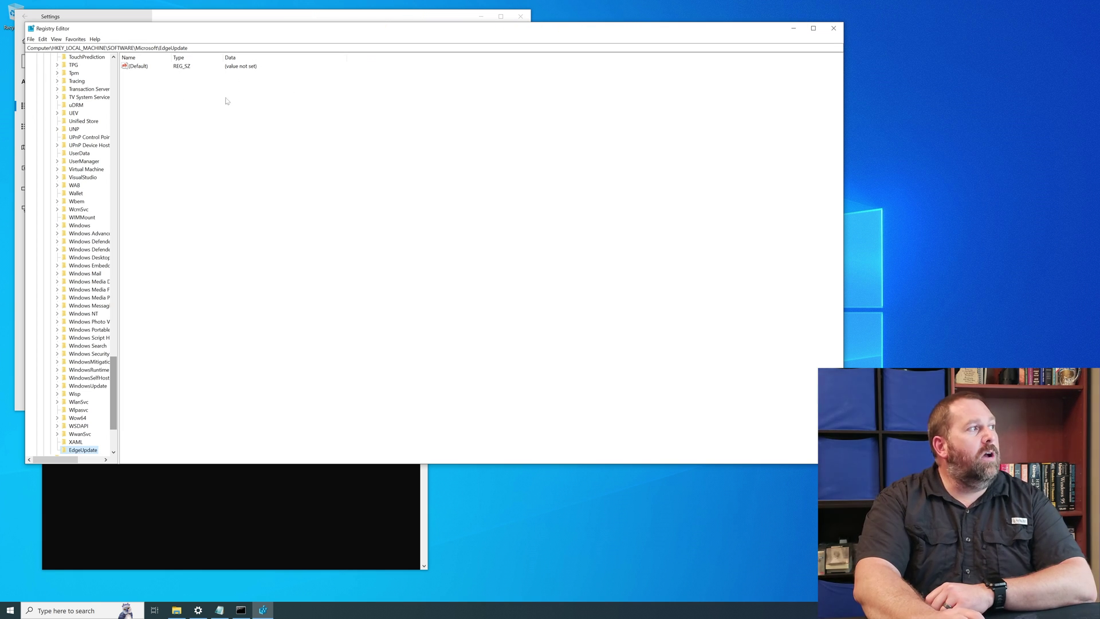
Add a DWORD (32-bit) value named DoNotUpdateToEdgeWithChromium to the EdgeUpdate key
right_click(187, 103)
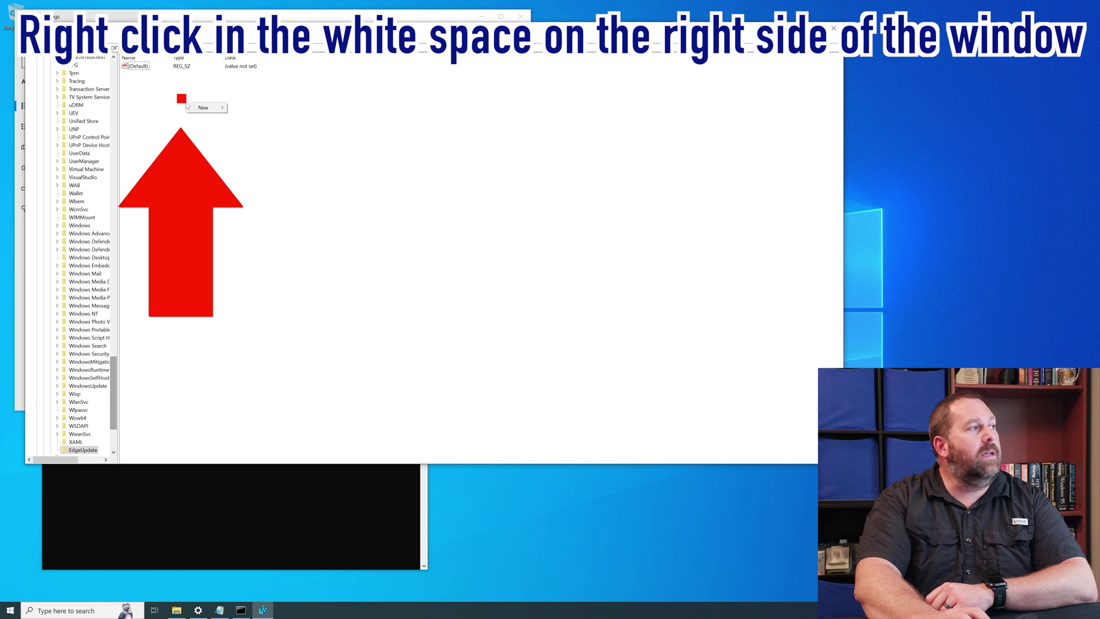
click(200, 108)
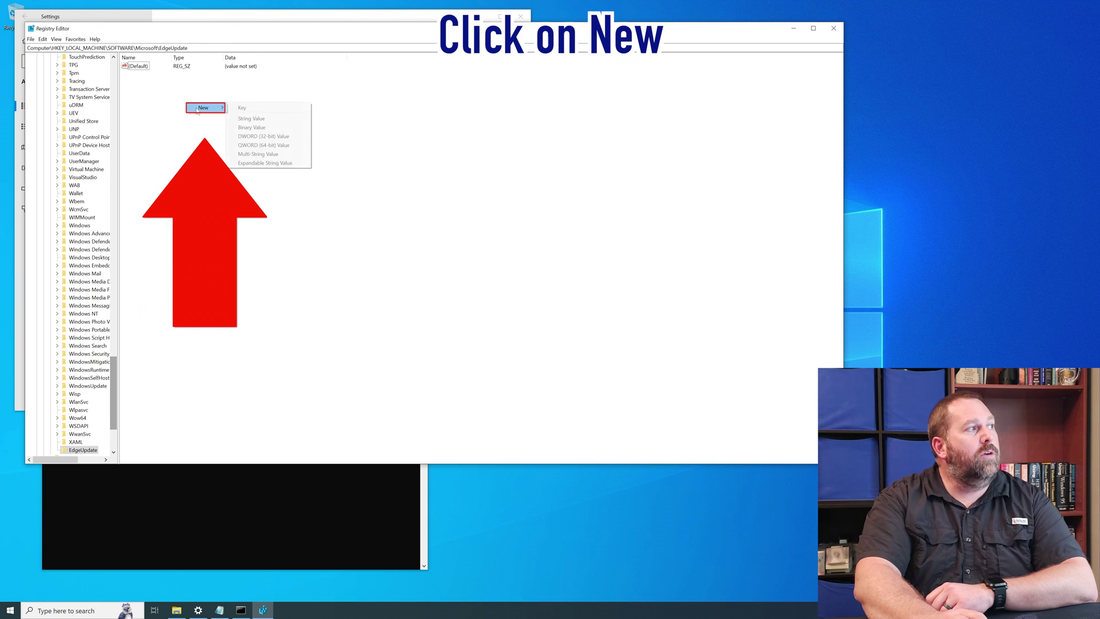
click(265, 136)
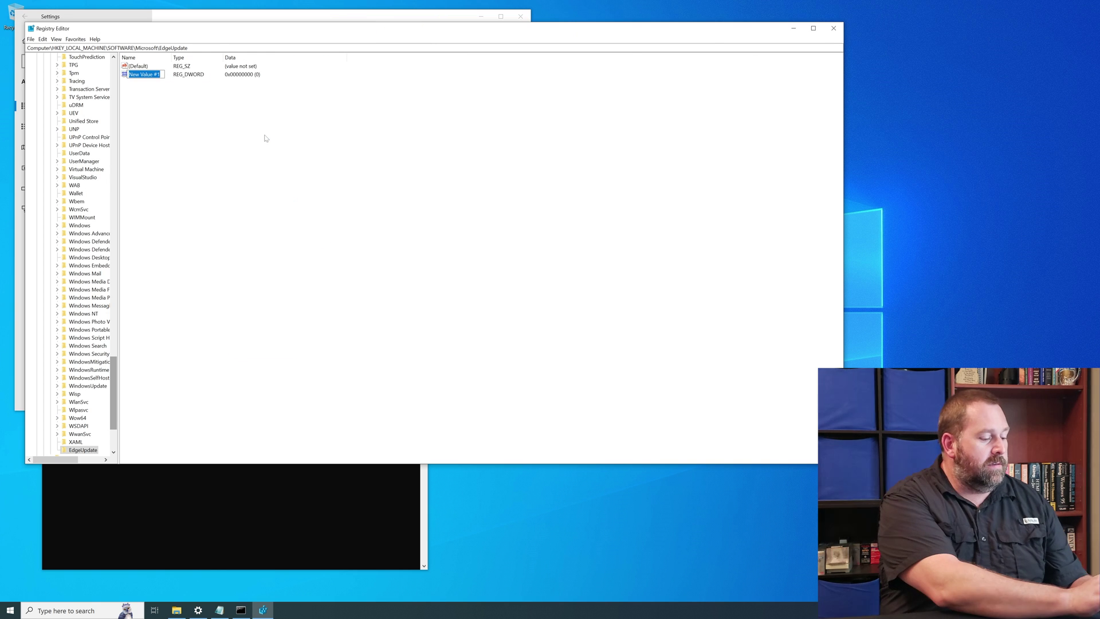
text(DoN)
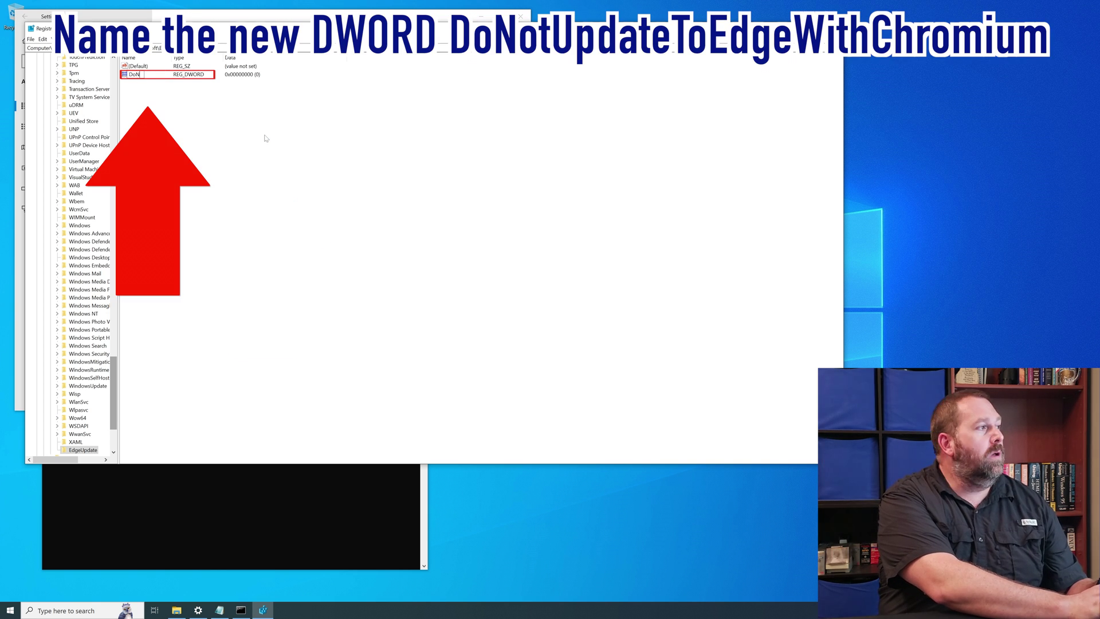
text(otUpdateToEdge)
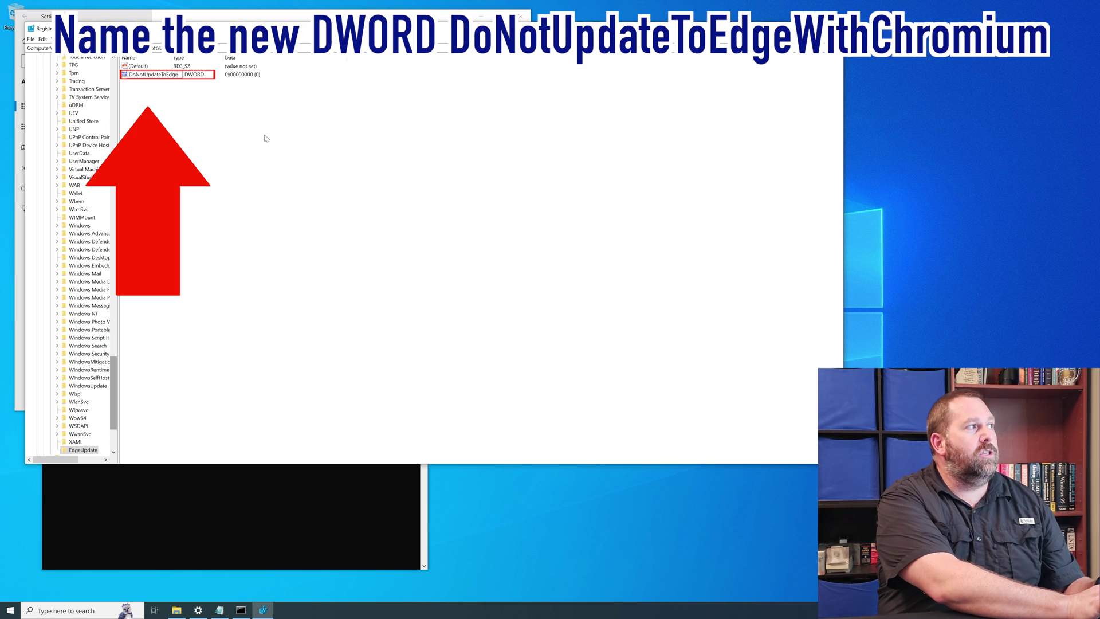
text(WithChromium)
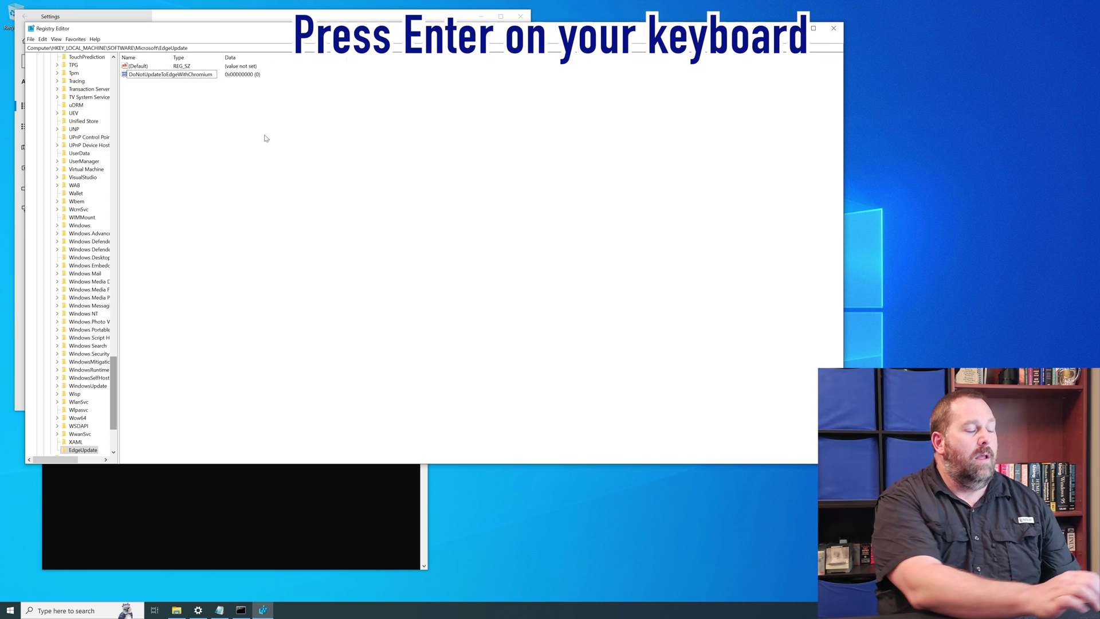
key(Return)
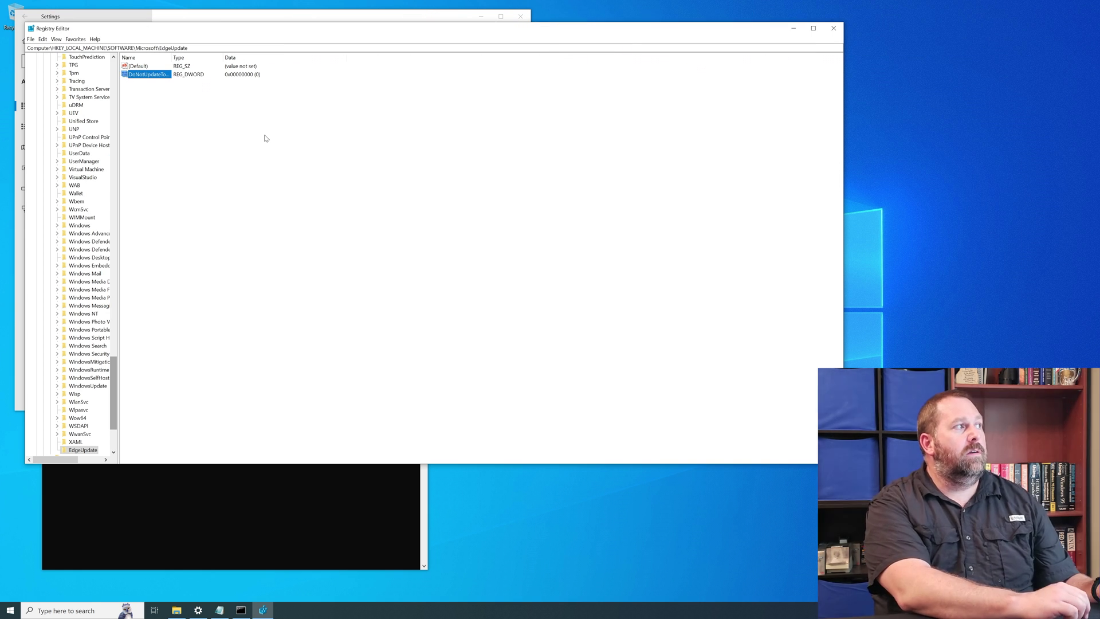
Set the value data of DoNotUpdateToEdgeWithChromium to 1
double_click(162, 77)
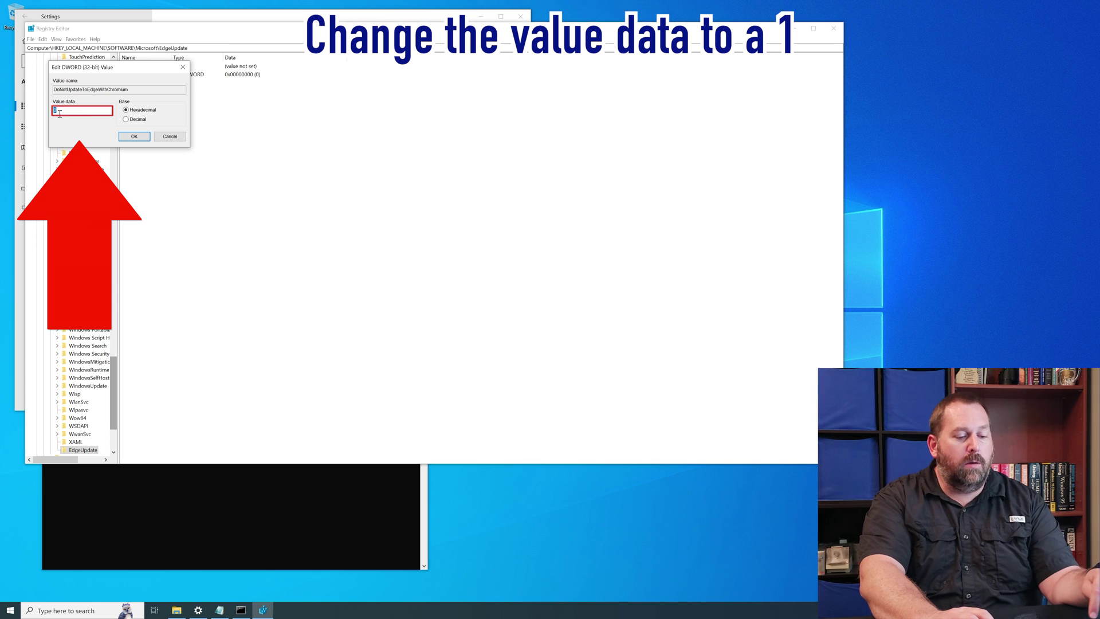
text(1)
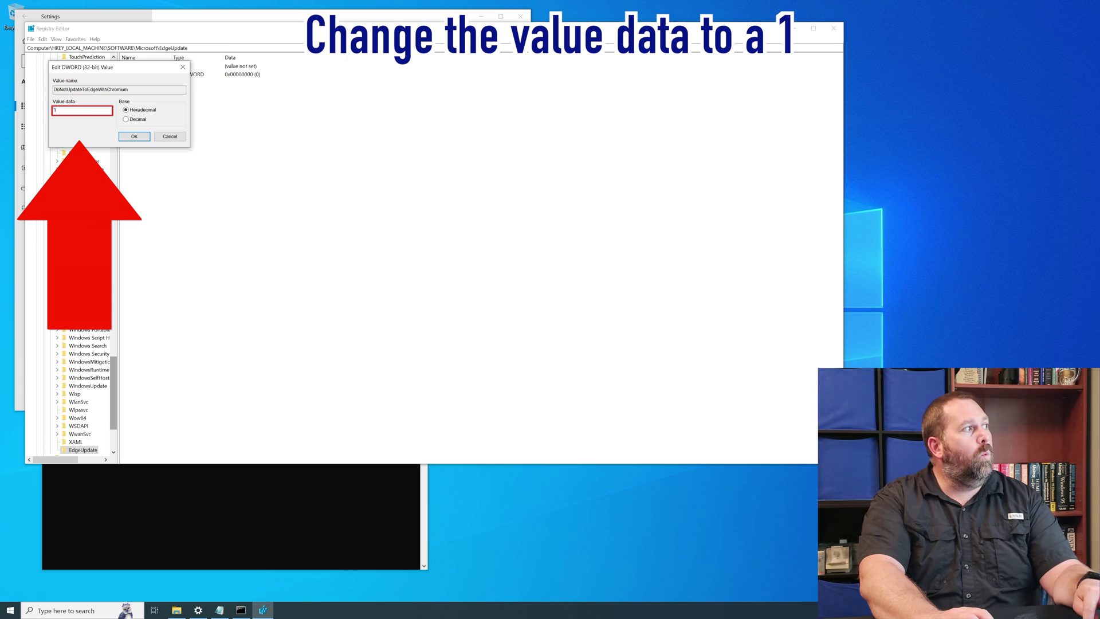
click(134, 136)
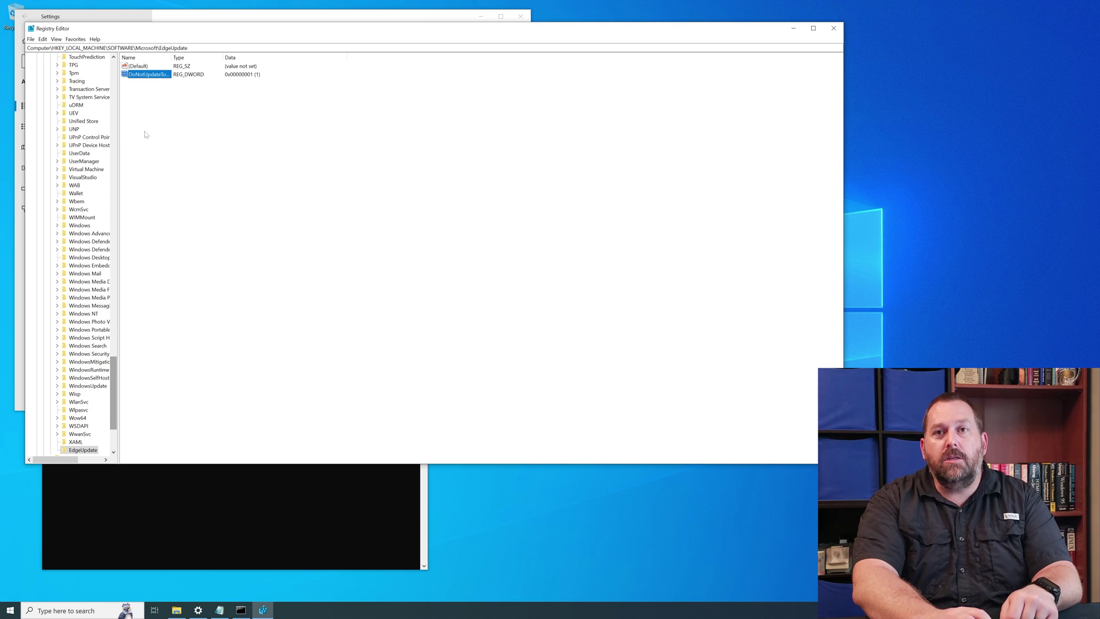
Close Registry Editor, File Explorer, Settings, Command Prompt and Notepad
click(832, 30)
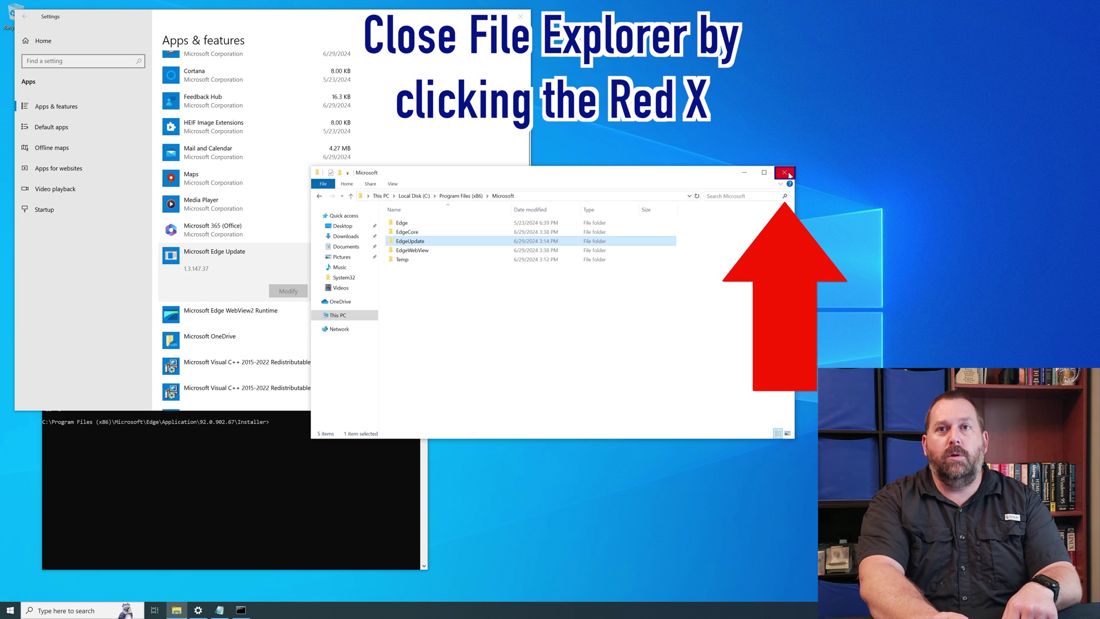
click(786, 173)
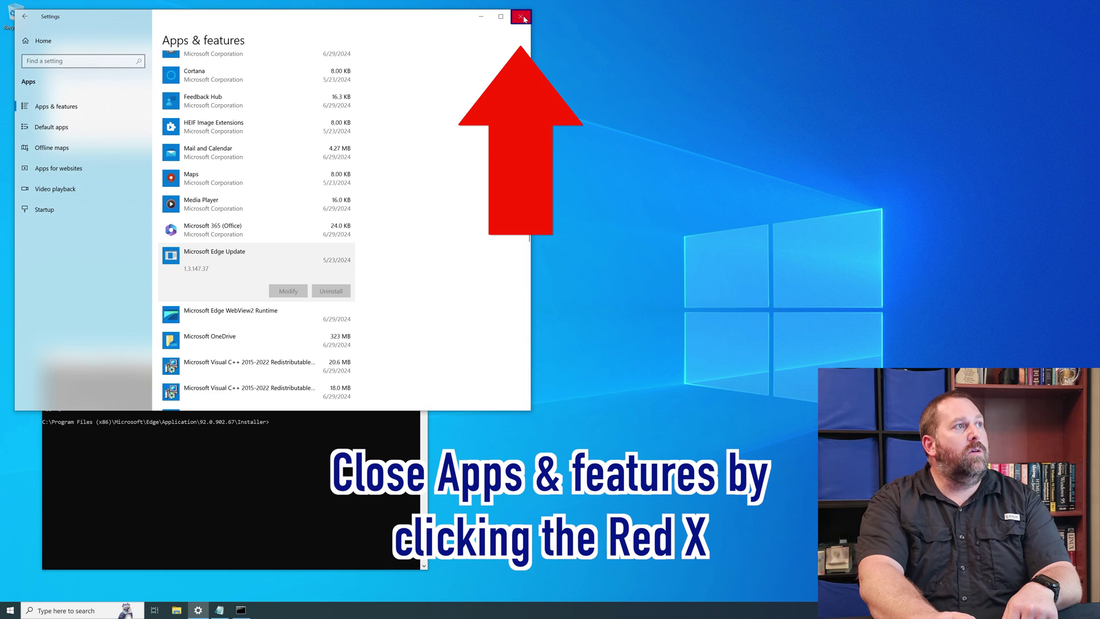
click(524, 19)
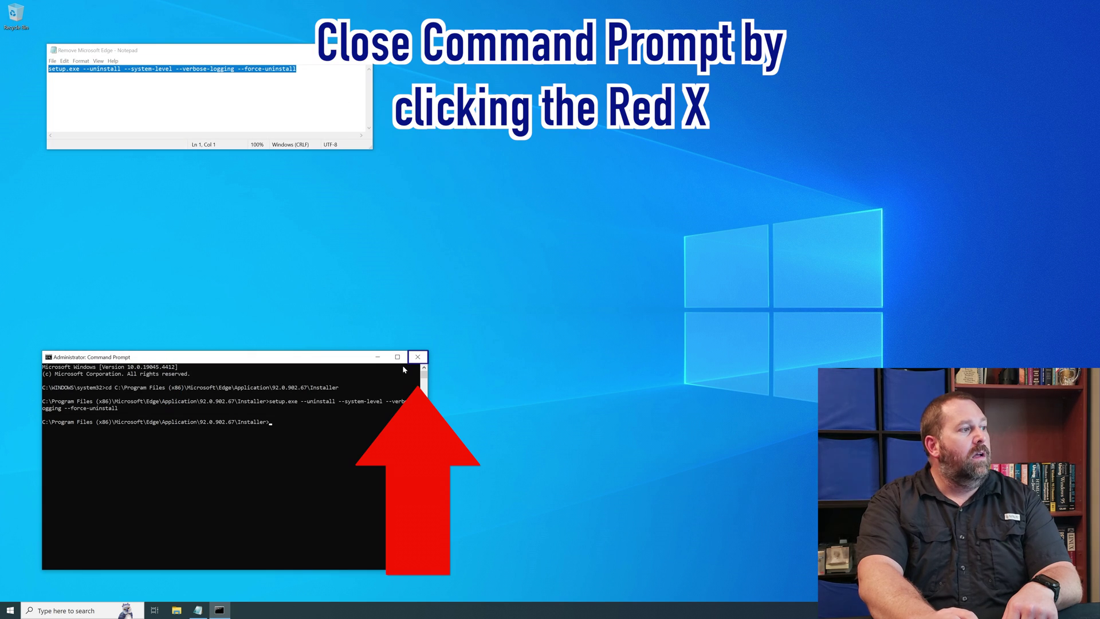
click(419, 358)
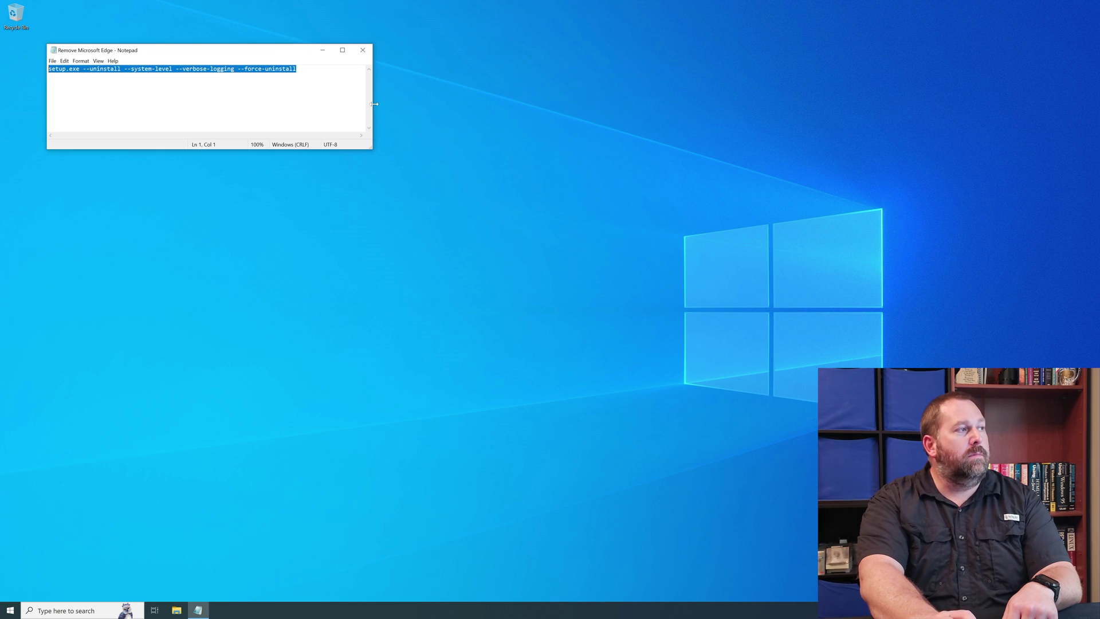
click(363, 50)
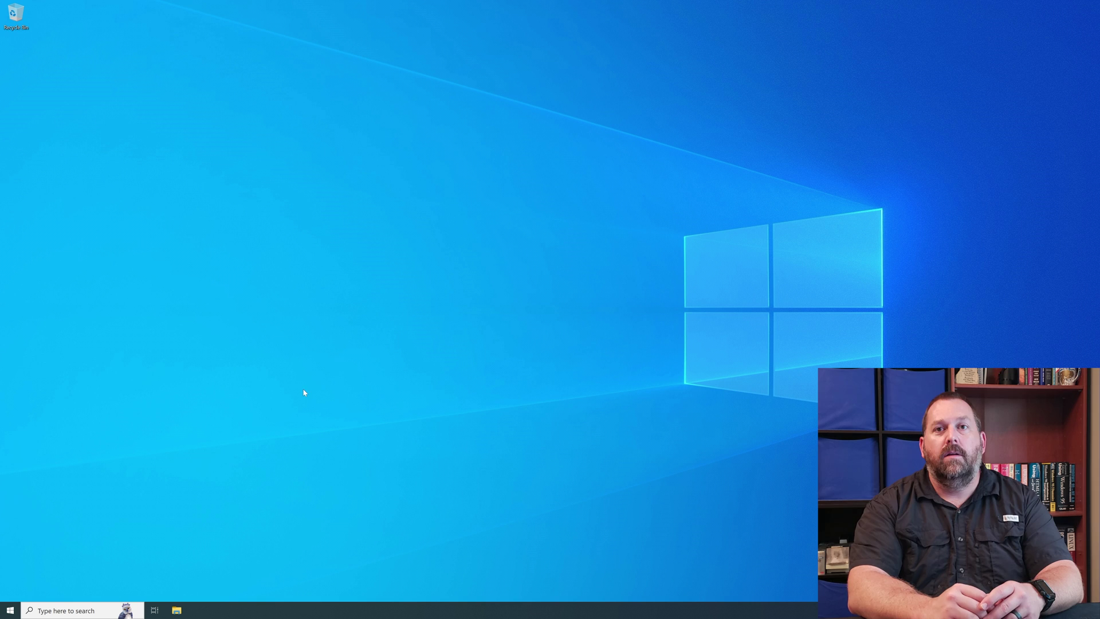
Open the Start menu to access the power options
click(10, 610)
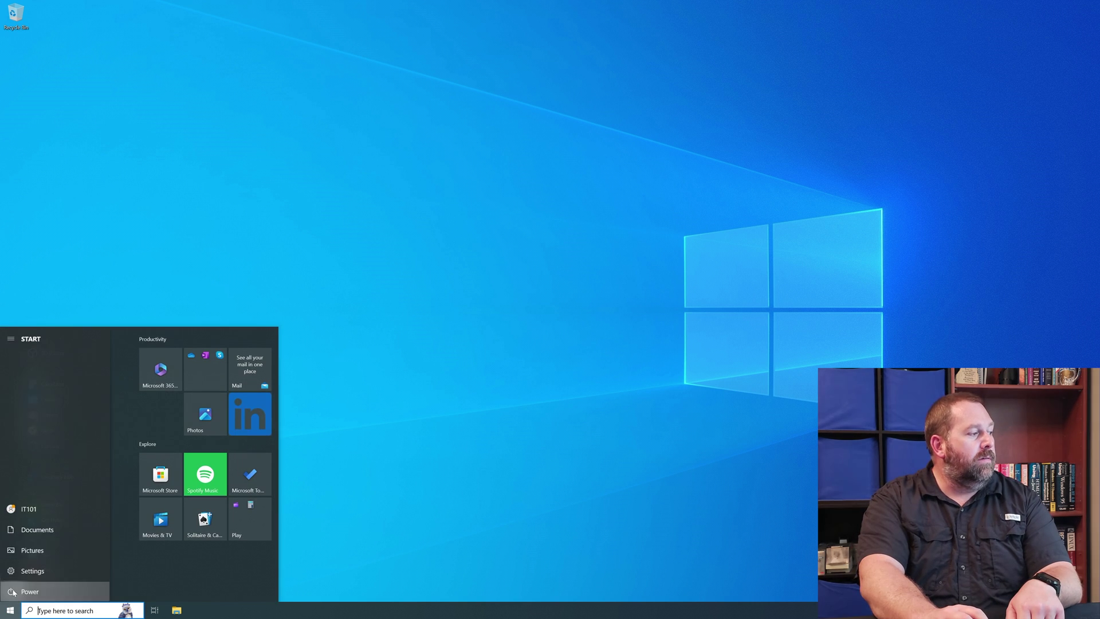